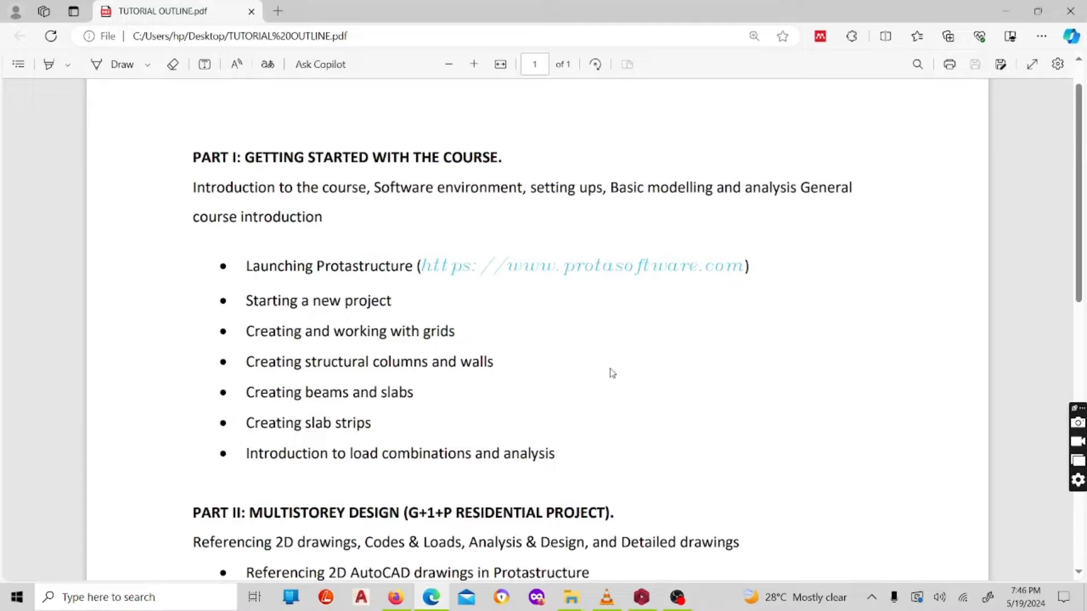
Step: Review the Part I topics in the tutorial outline PDF and switch to the tutorial-2 project in ProtaStructure
scroll(374, 333, down, 3)
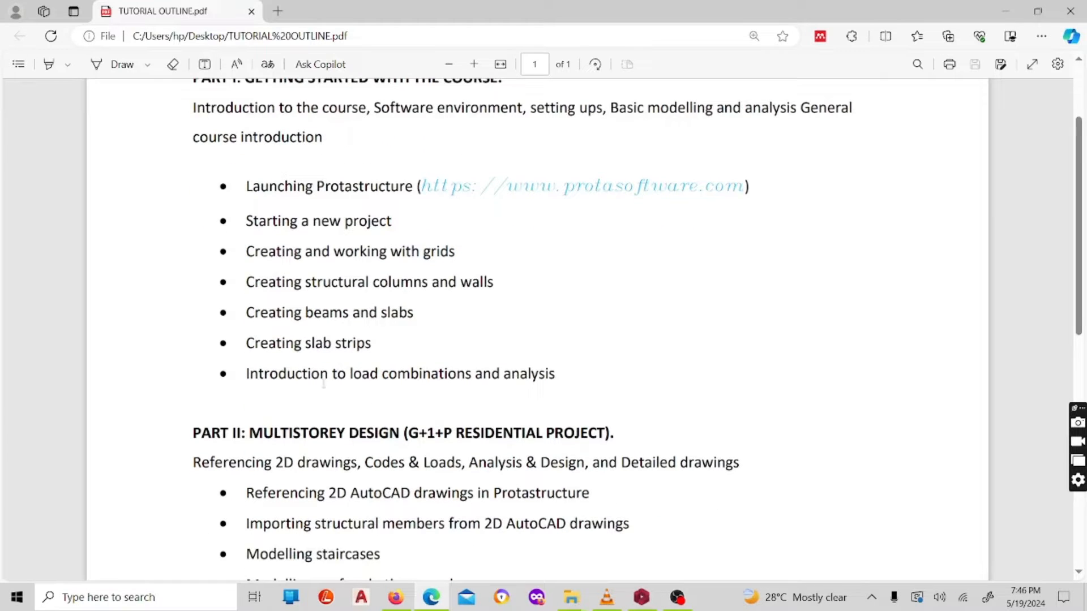
scroll(312, 340, up, 2)
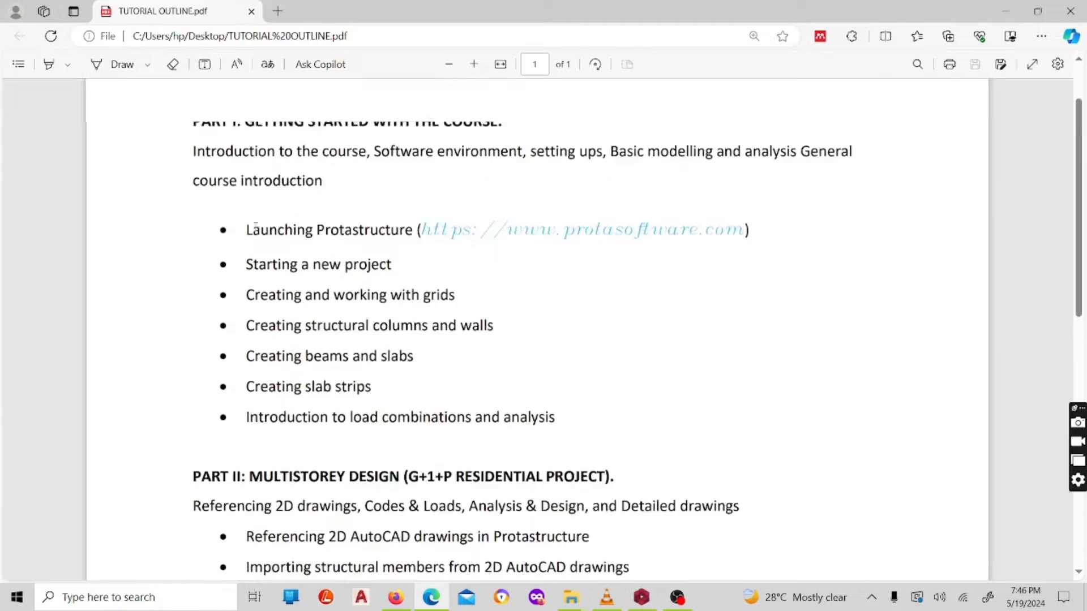
scroll(313, 379, down, 2)
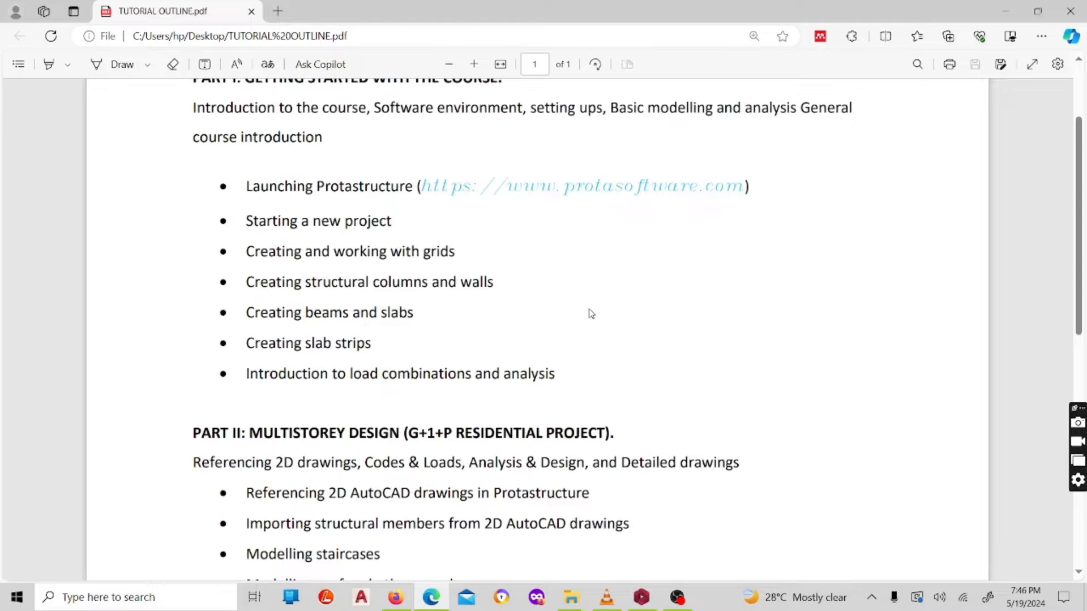
click(1005, 11)
click(650, 595)
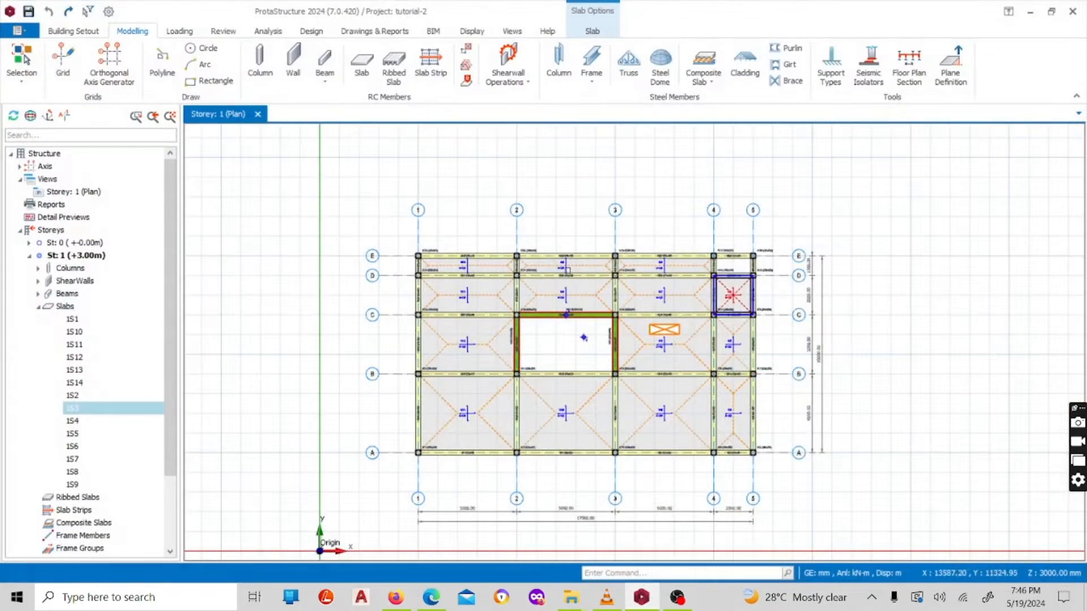
Step: Examine the Storey 1 plan with its grids, columns, beams, walls and slabs
scroll(559, 310, down, 2)
scroll(615, 373, down, 2)
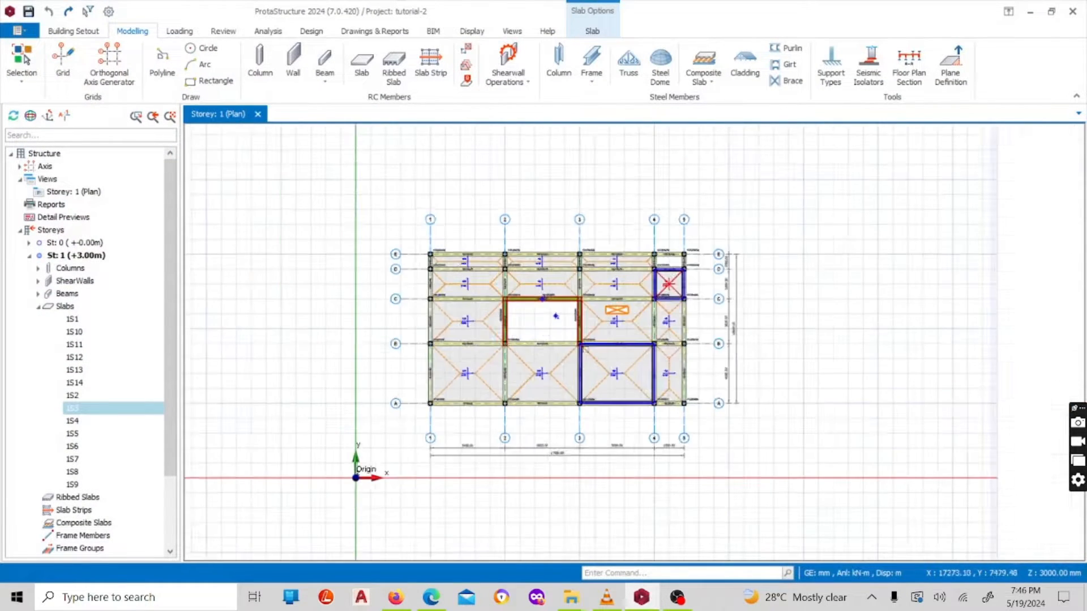
scroll(539, 321, up, 1)
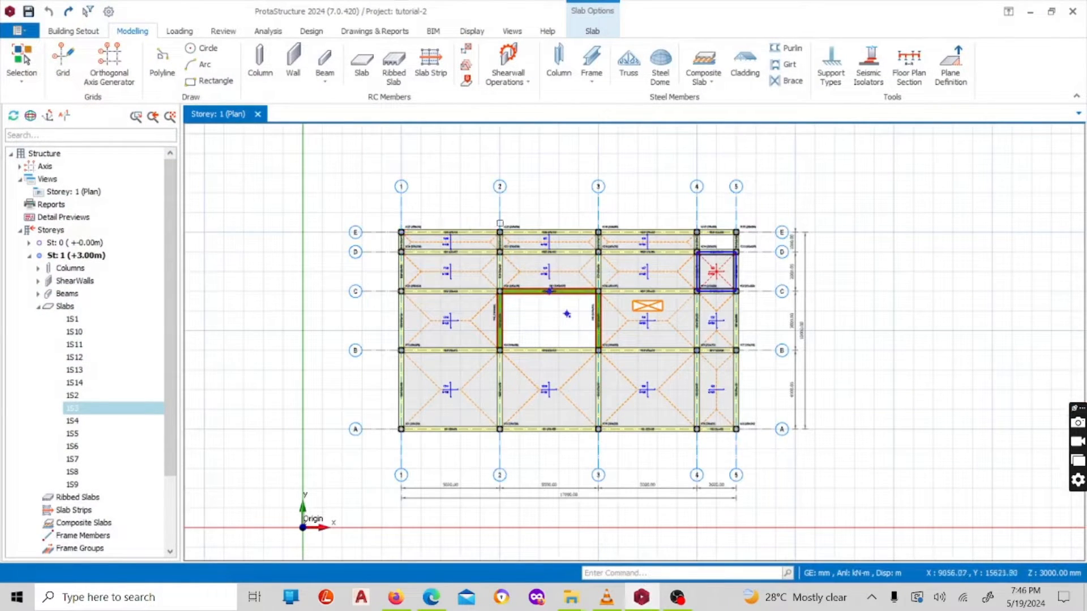
scroll(509, 241, up, 2)
scroll(552, 219, down, 3)
scroll(557, 215, up, 2)
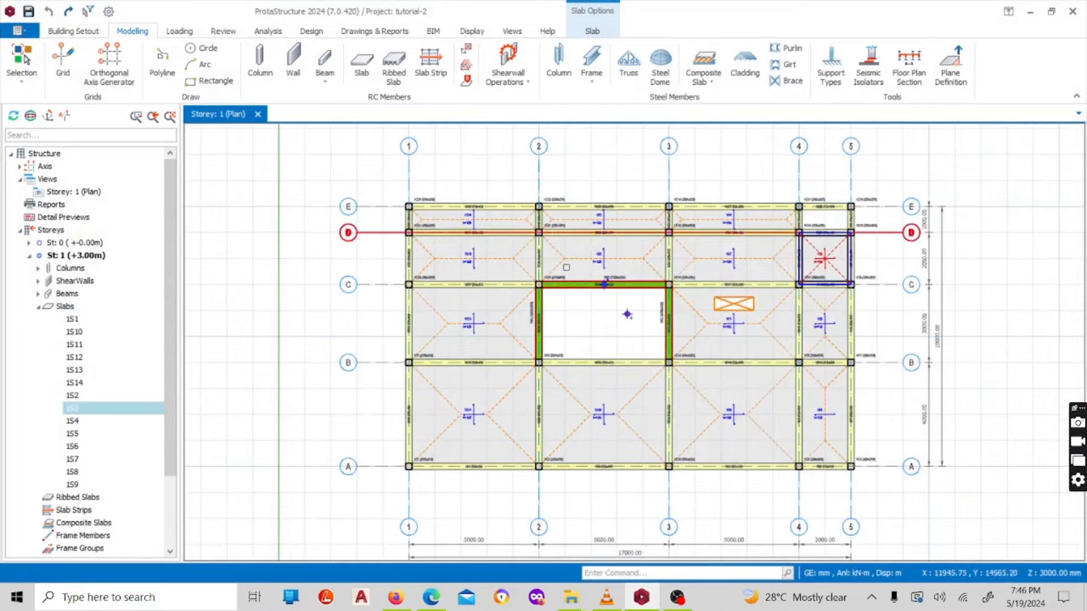
scroll(445, 269, down, 1)
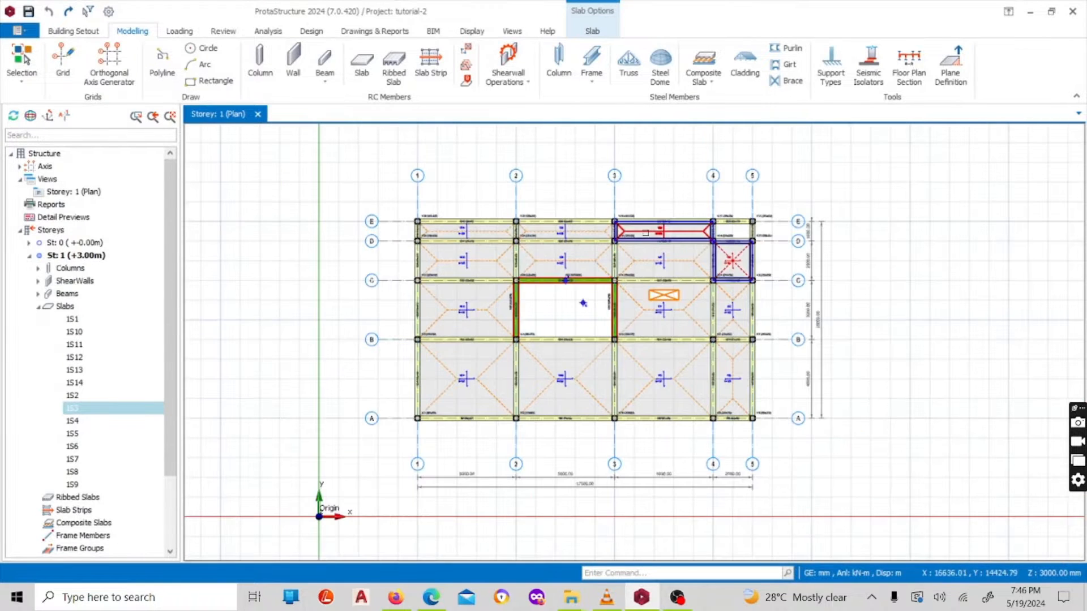
scroll(668, 229, up, 1)
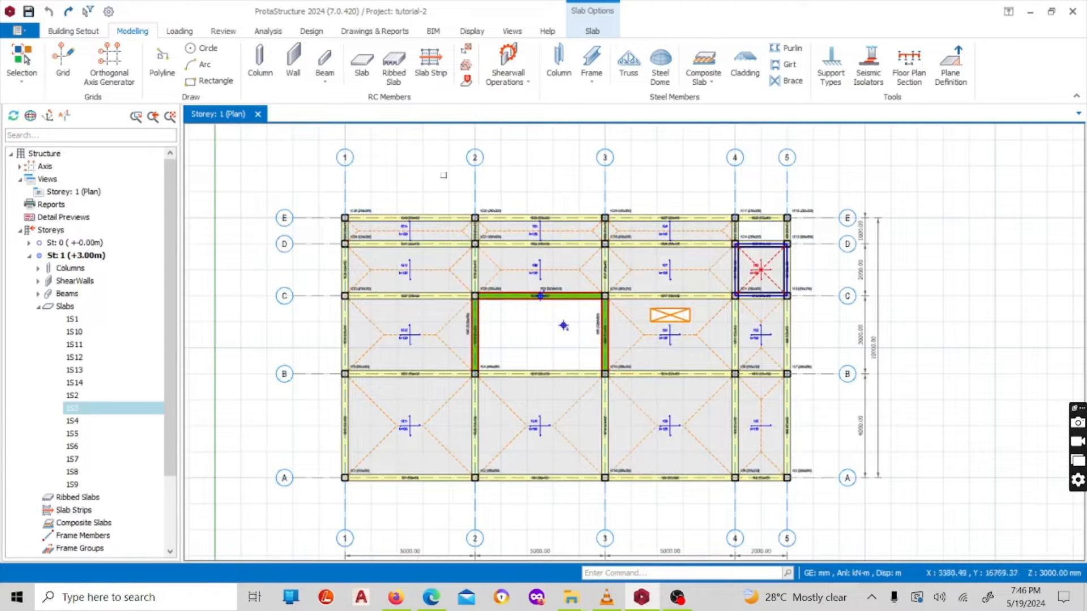
Step: Open the load combination editor for the project's load cases and combinations
click(177, 32)
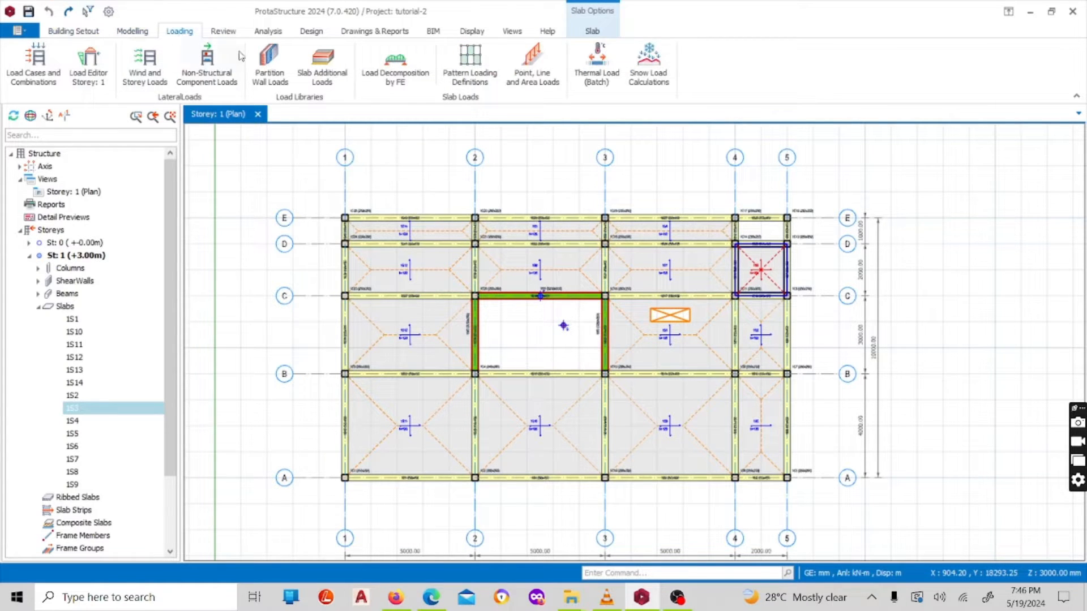
click(30, 67)
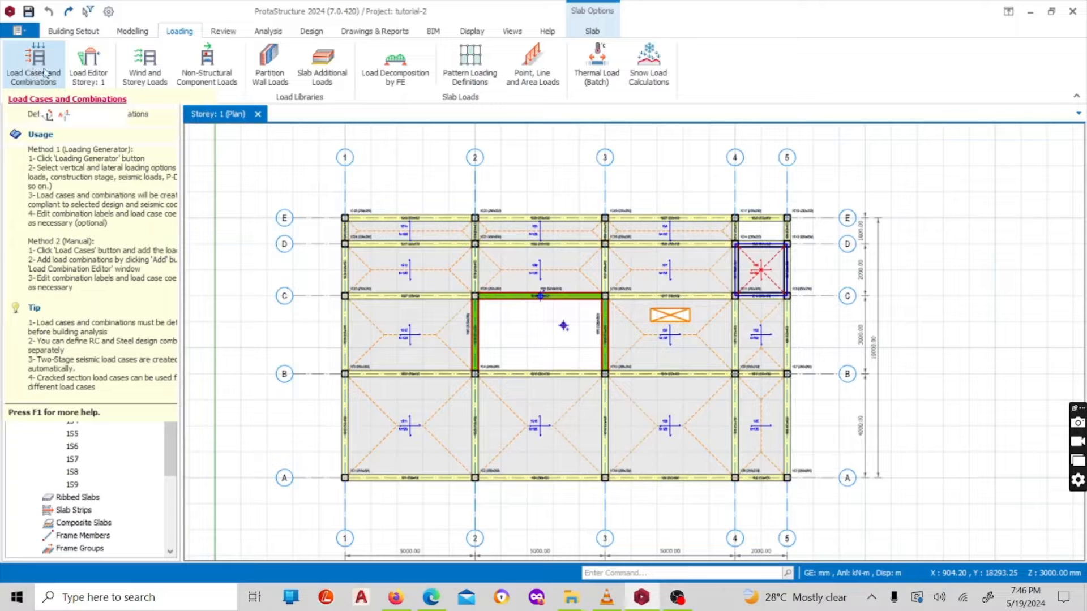
click(40, 70)
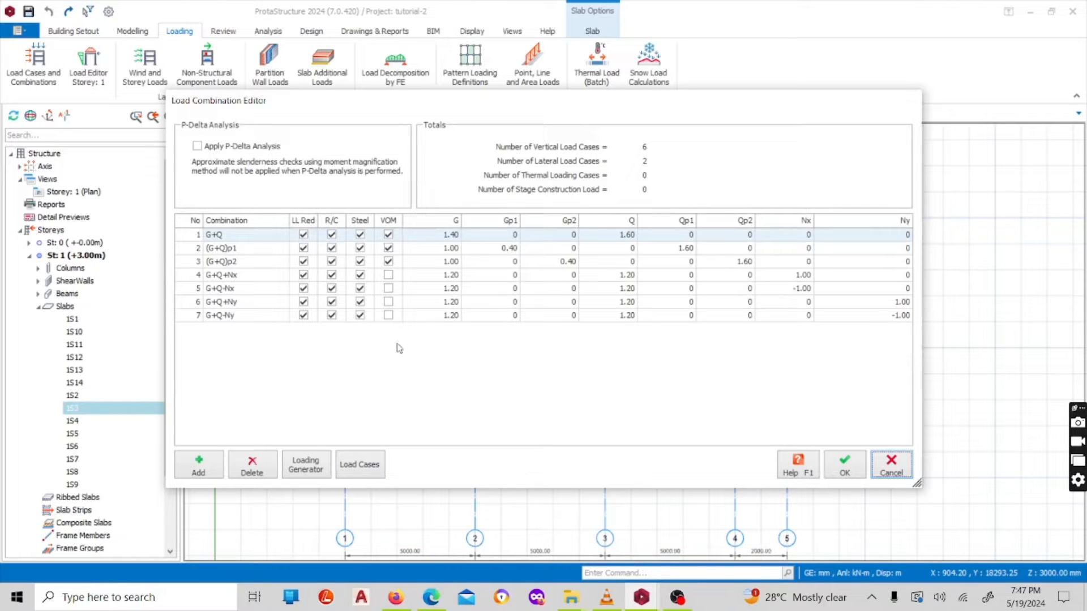
Step: Inspect the defined load cases and the loading generator's vertical and horizontal load combination settings
click(360, 465)
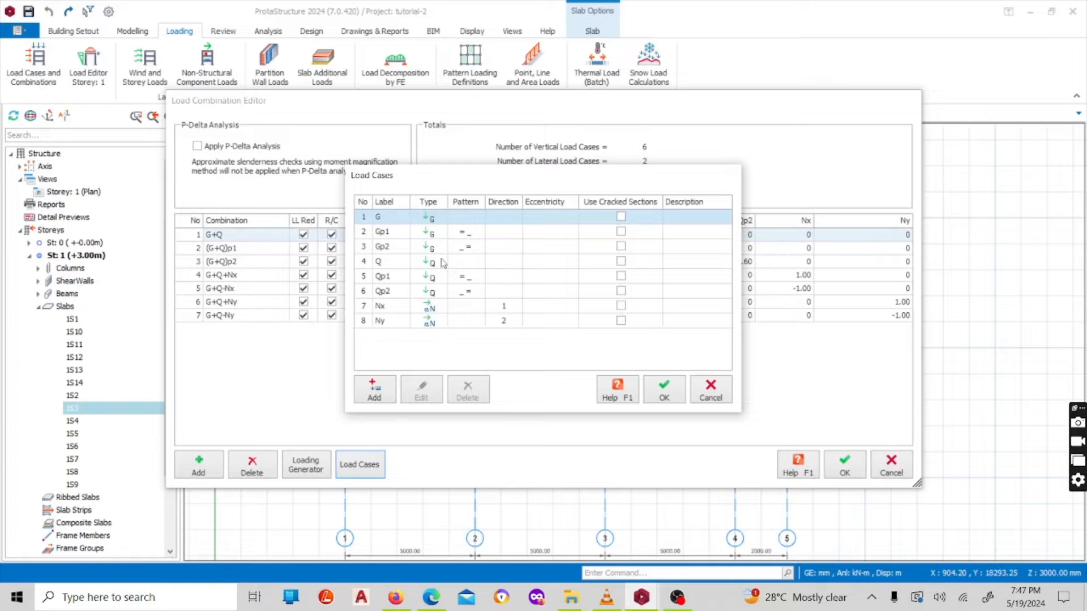
click(710, 391)
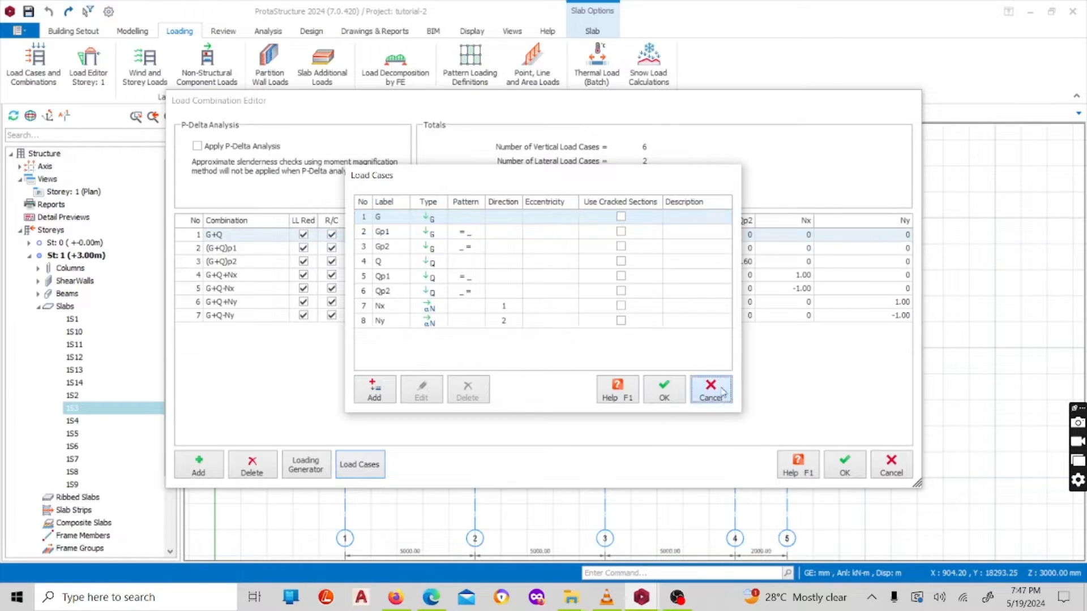
click(315, 462)
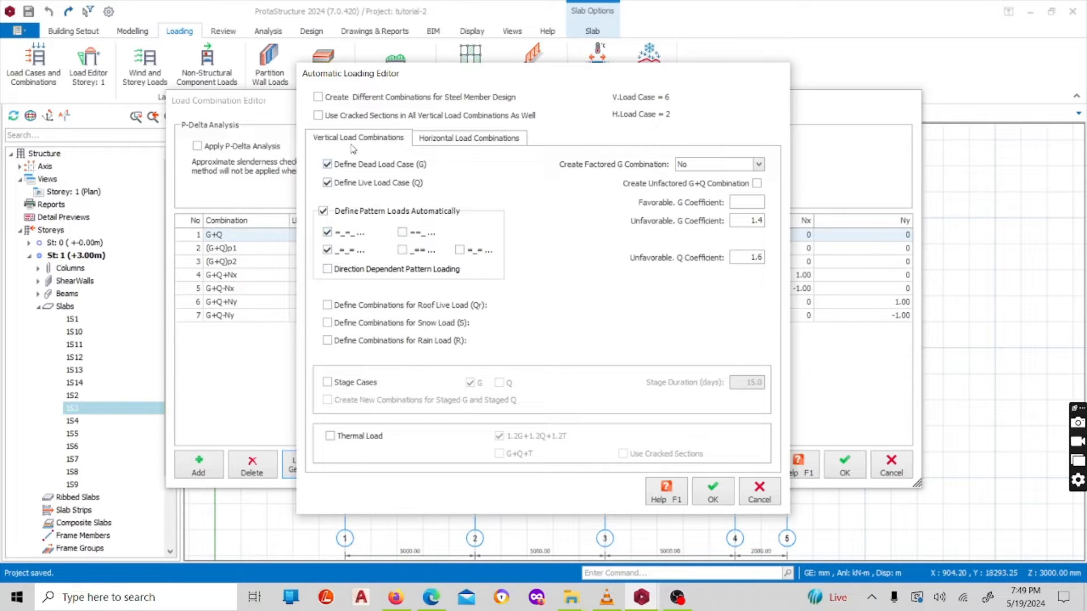
click(455, 141)
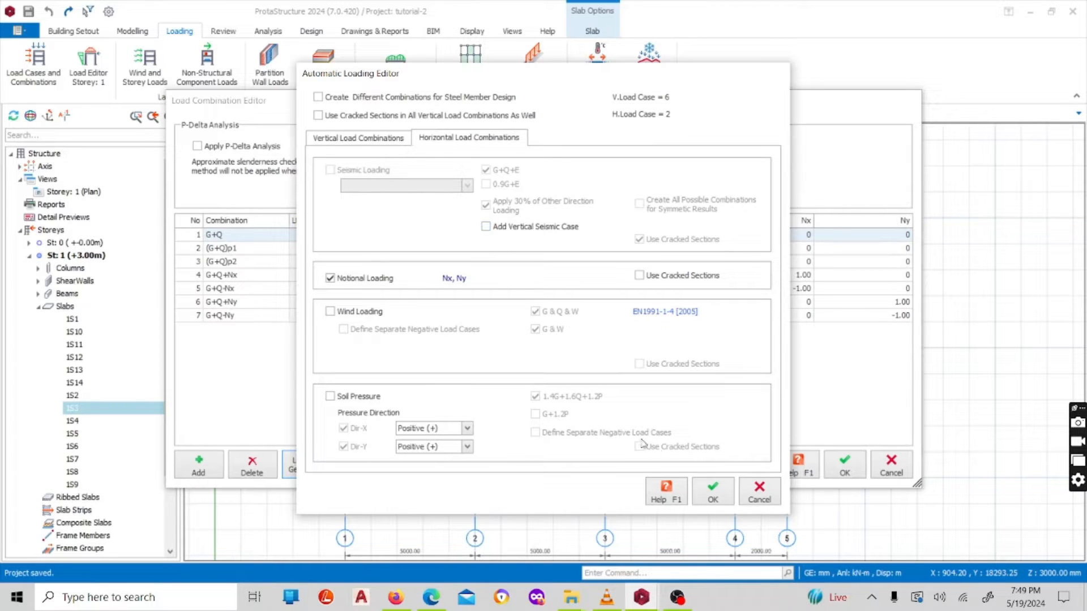
click(711, 482)
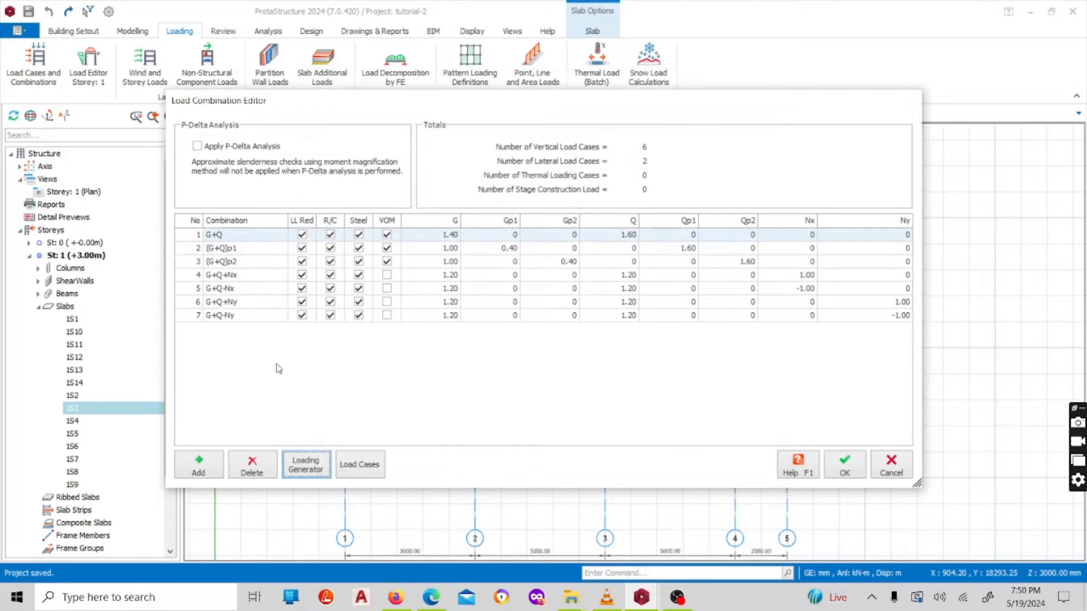
Step: Delete every load combination from the list, from G+Q through G+Q-Ny
click(255, 469)
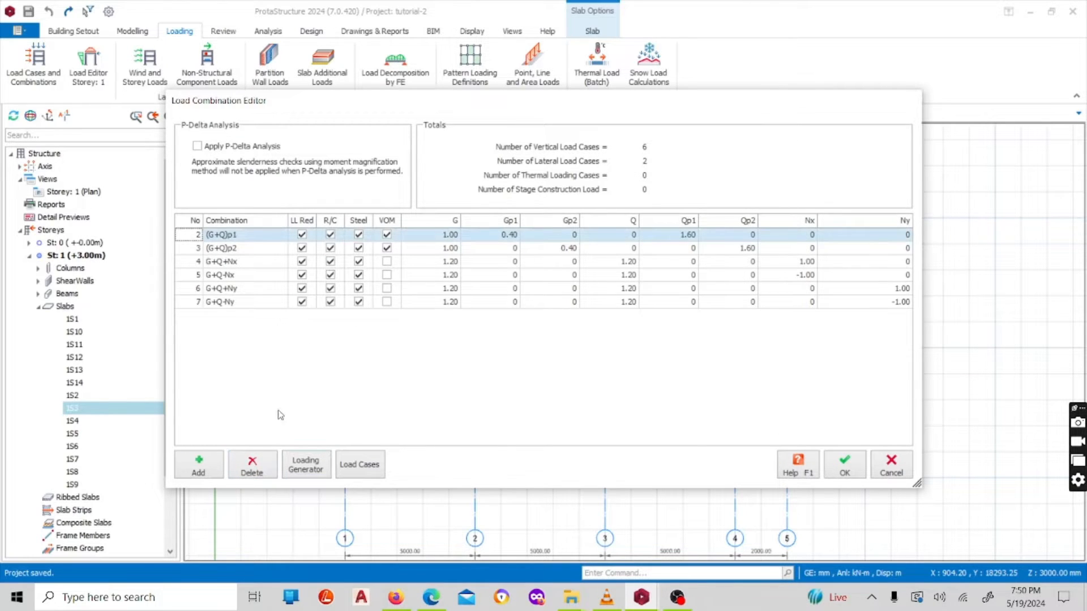
click(250, 462)
click(251, 458)
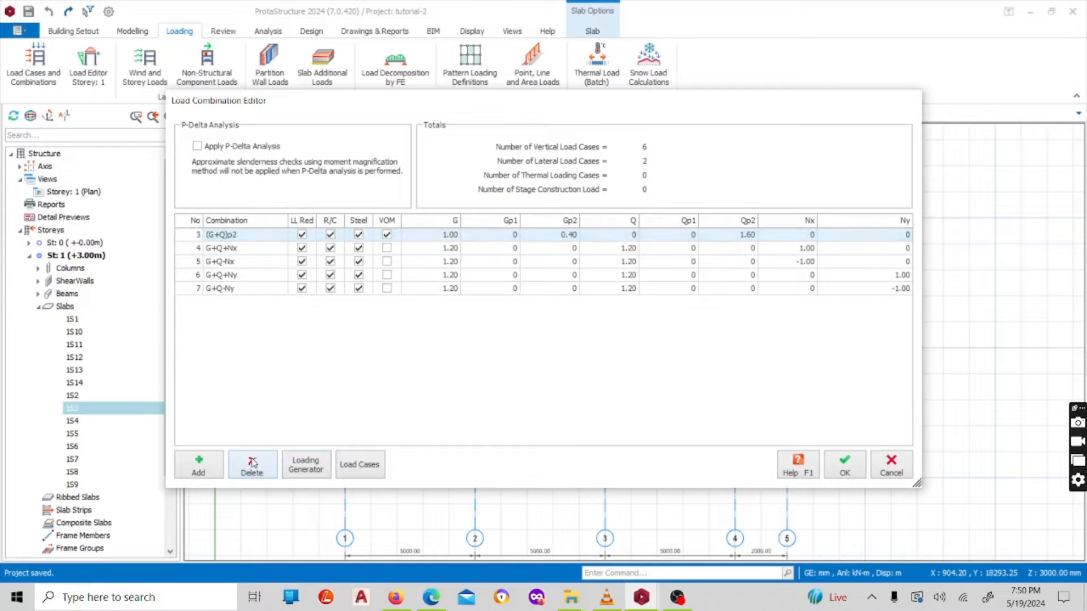
click(252, 459)
click(252, 458)
click(253, 463)
click(253, 463)
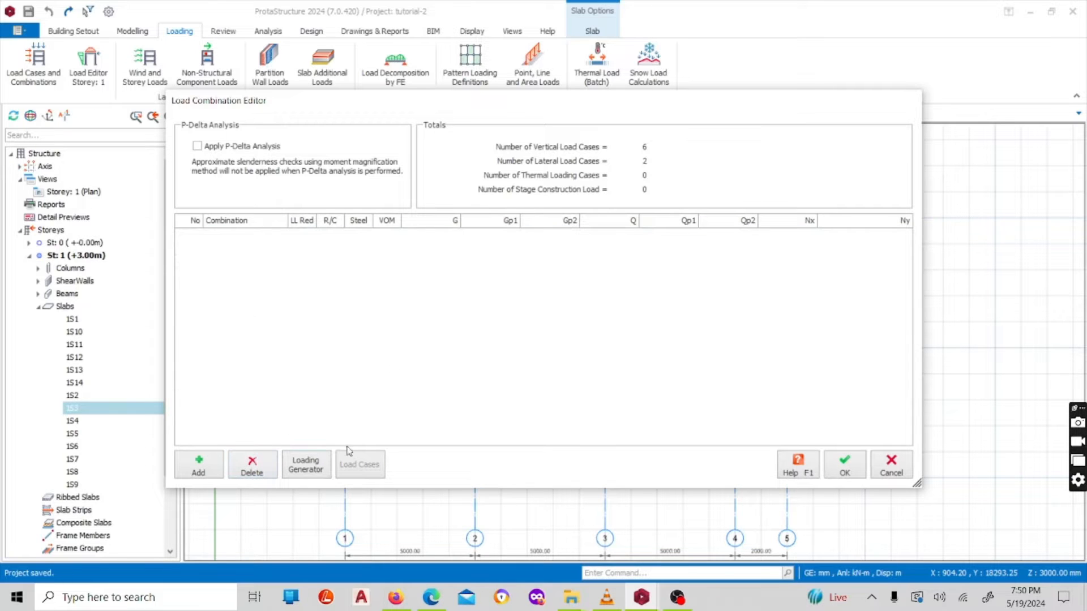
Step: Generate the load combinations automatically with Notional Loading switched off, keeping the dead, live and pattern load settings
click(306, 467)
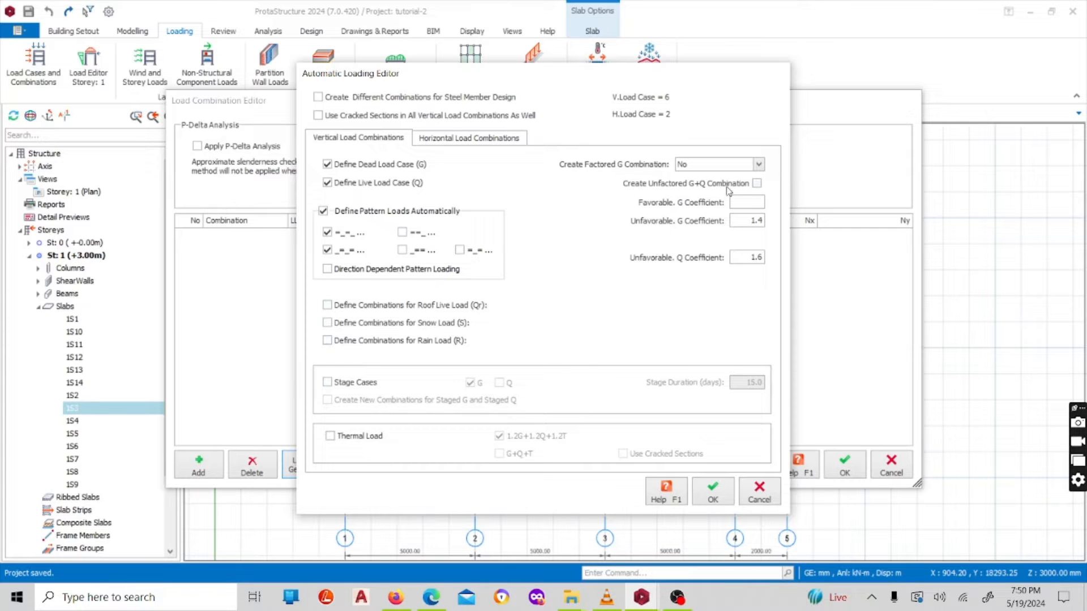
click(484, 138)
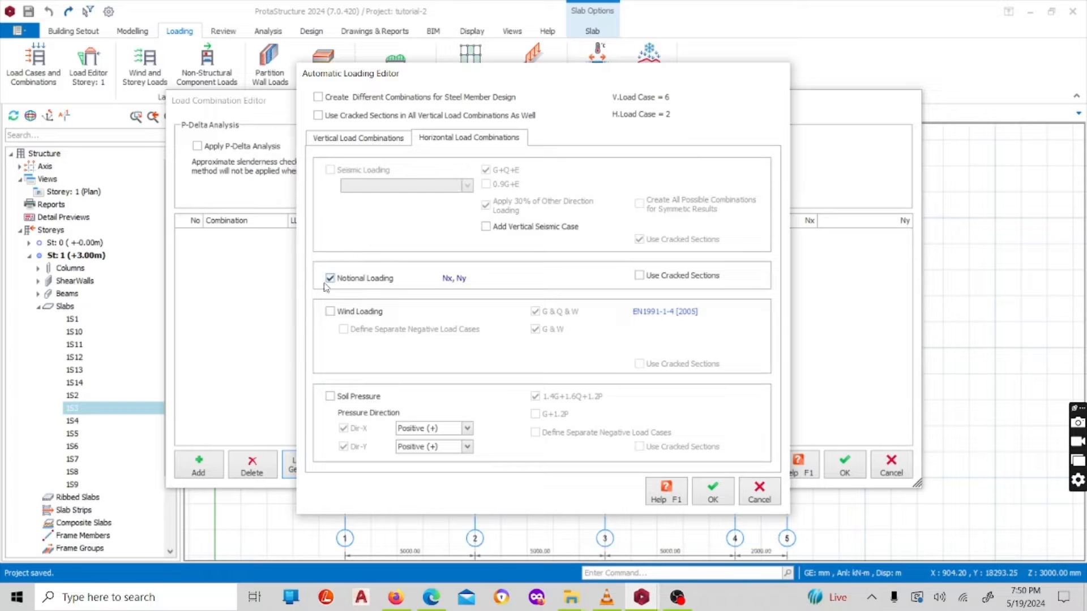
click(365, 279)
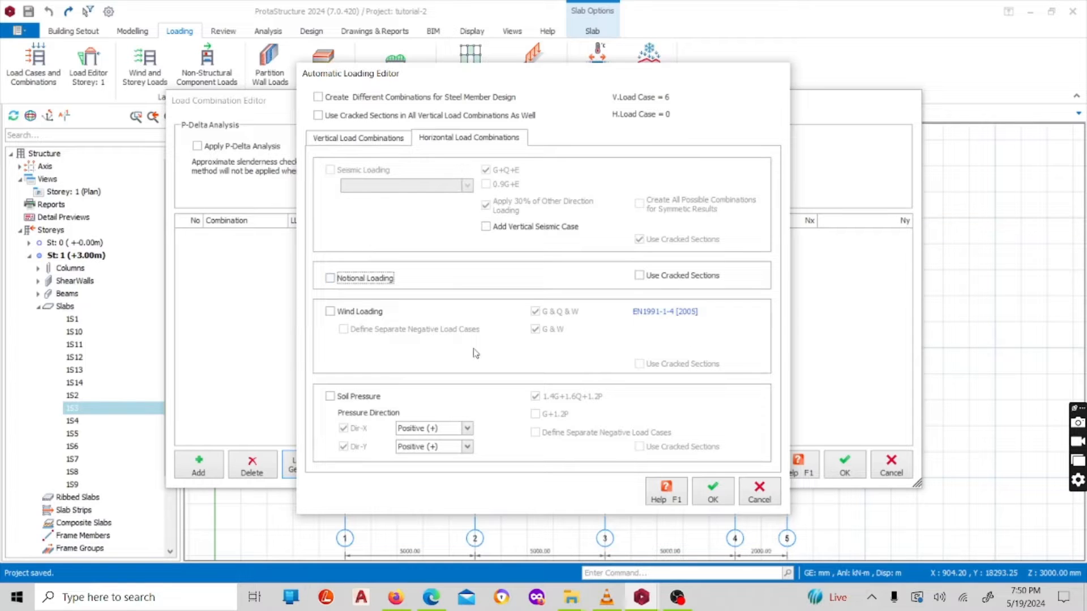
click(329, 141)
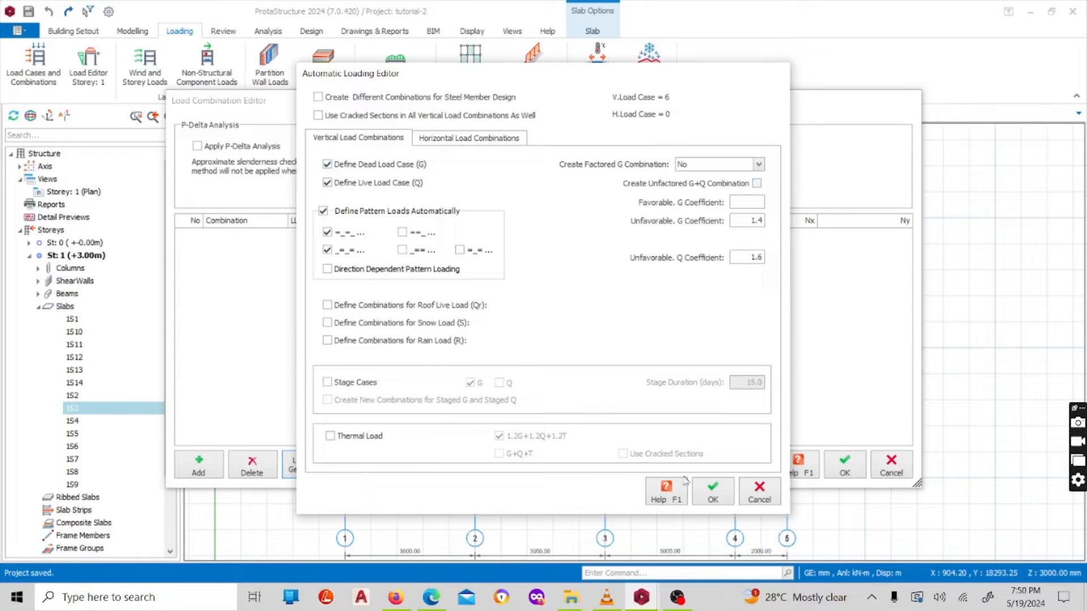
click(709, 496)
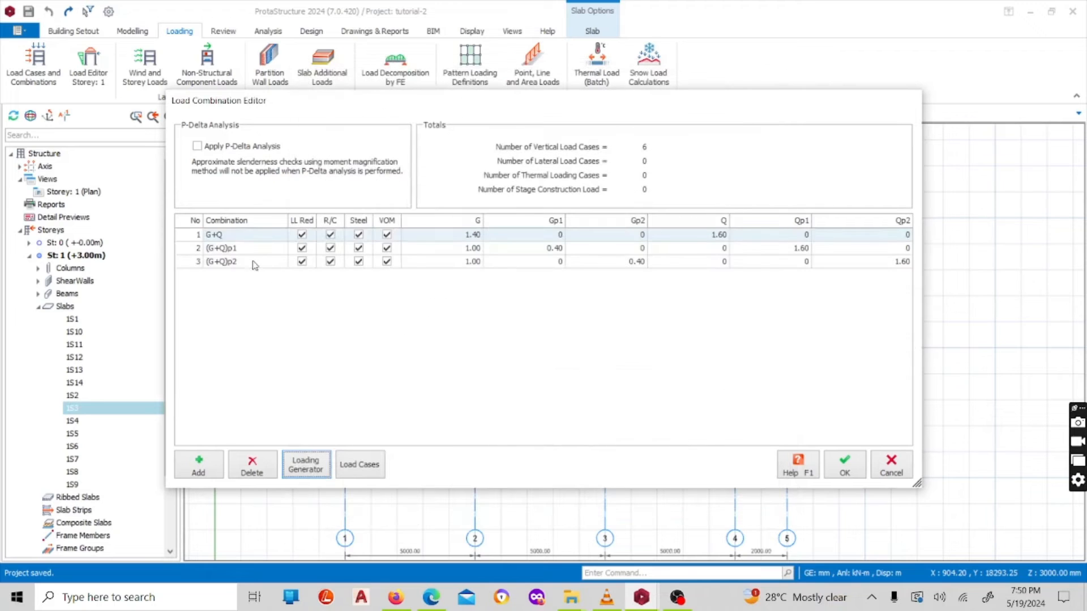
Step: Delete the (G+Q)p2 and (G+Q)p1 pattern combinations and apply the edited list, accepting the load case transfer
double_click(236, 265)
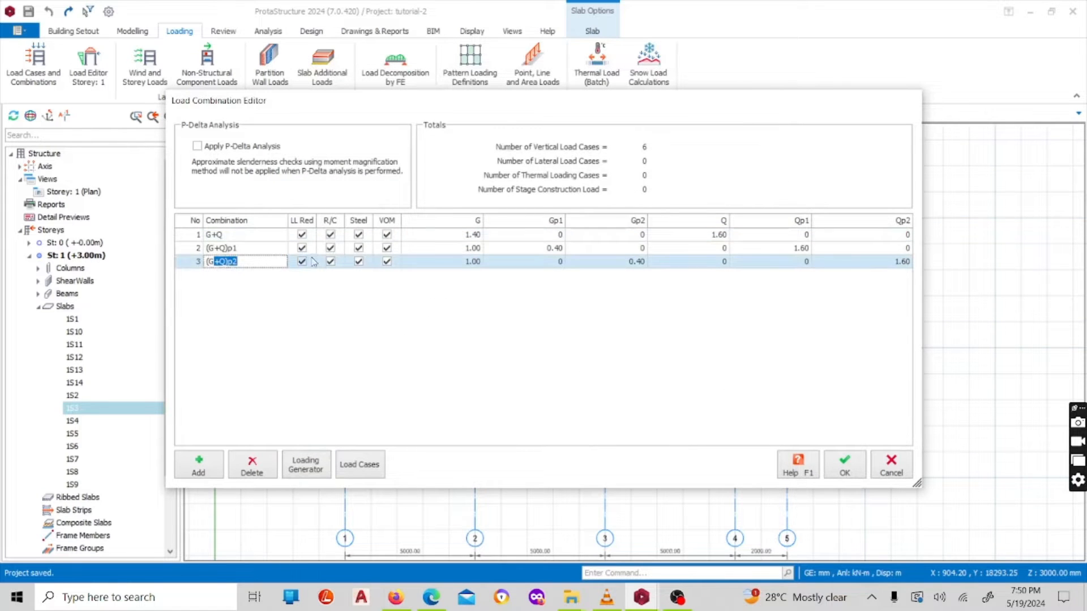
click(252, 466)
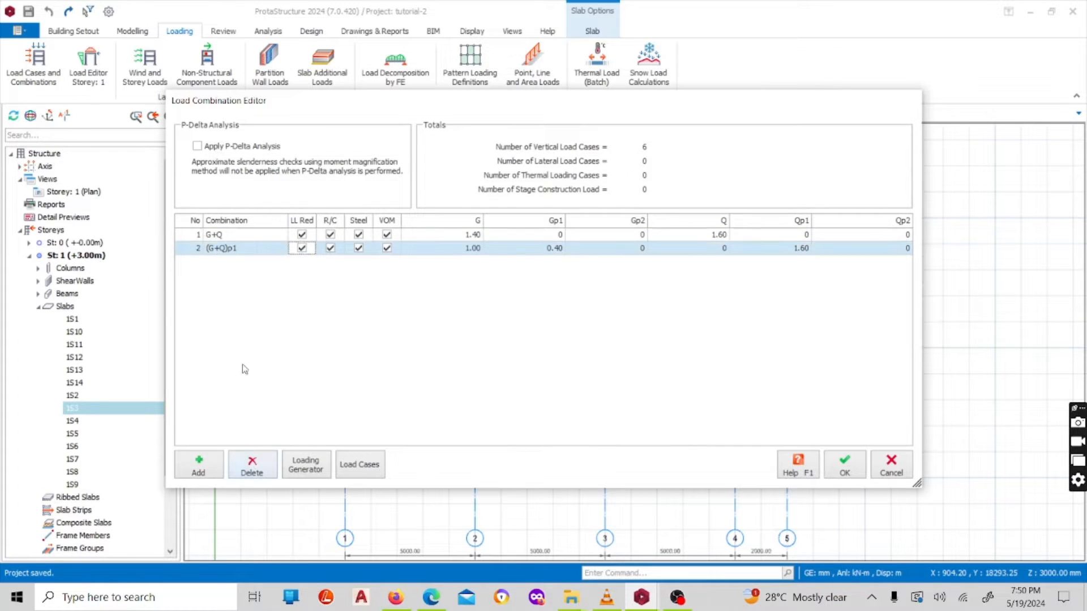
click(266, 467)
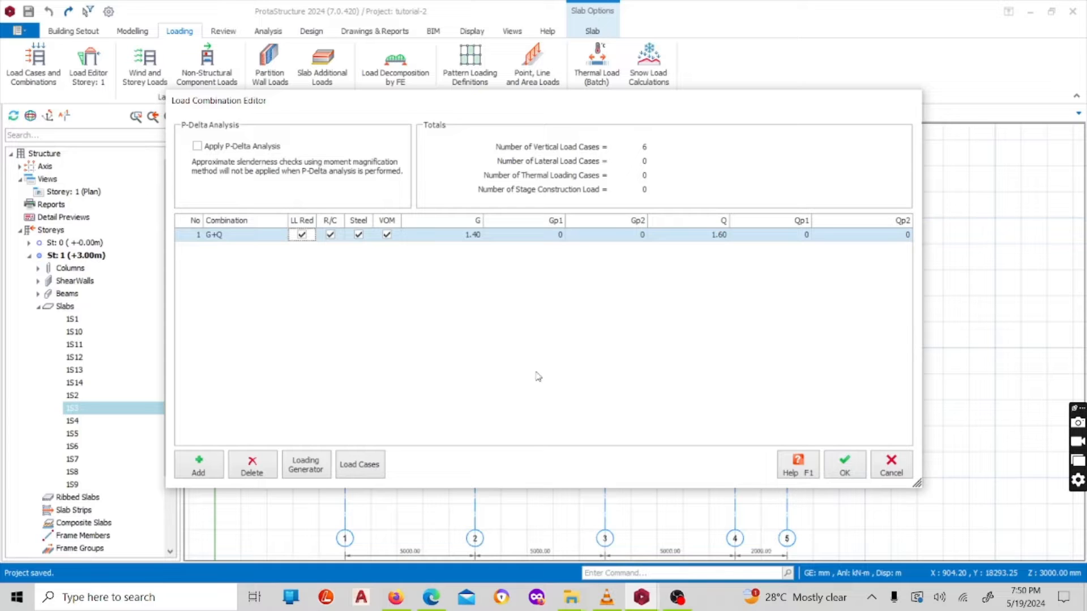
click(844, 464)
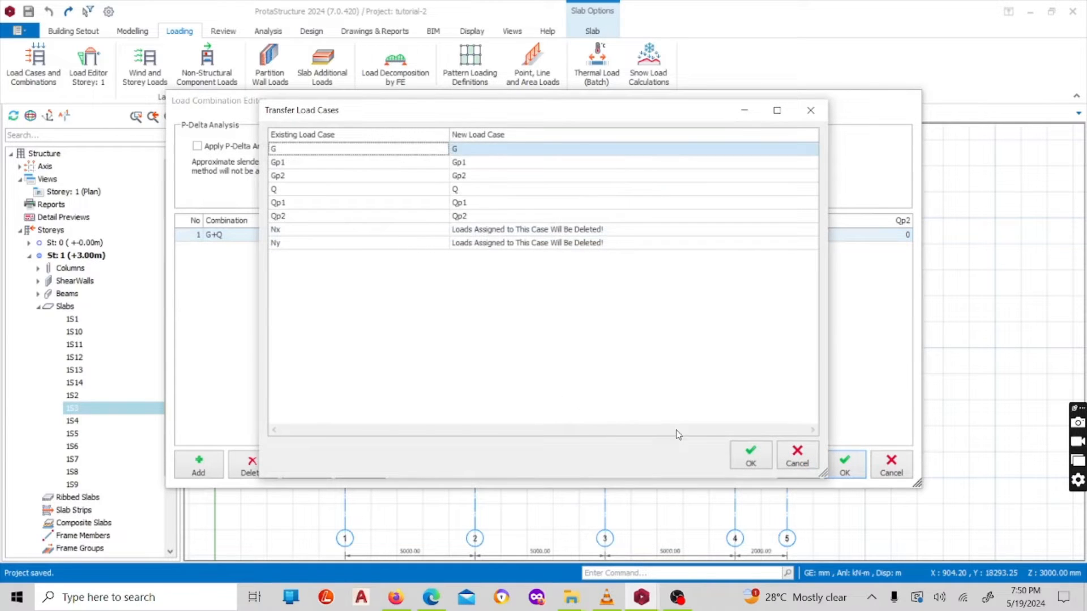
click(749, 461)
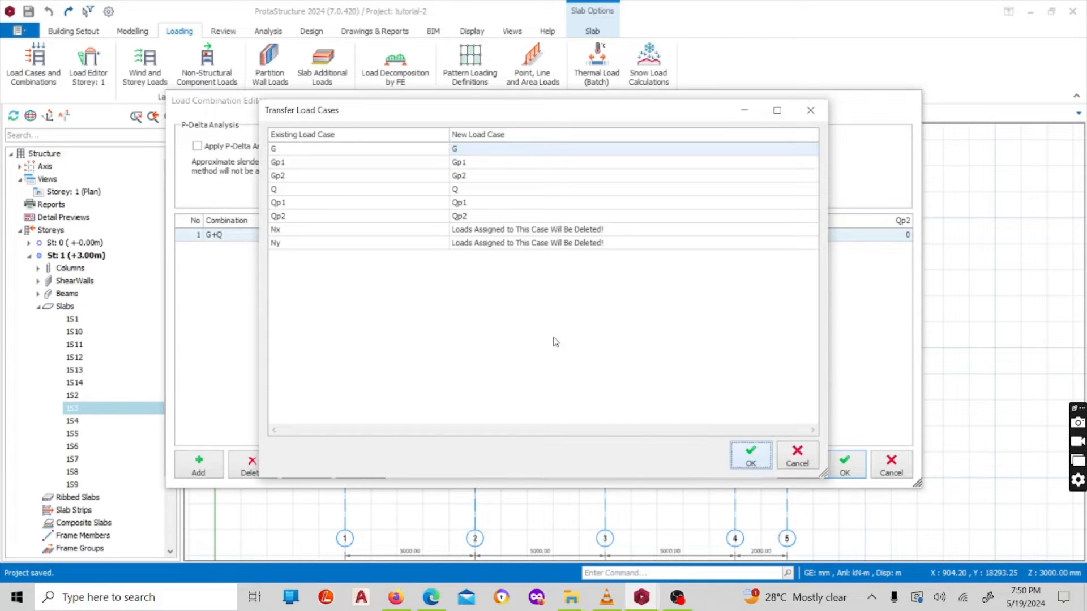
click(676, 601)
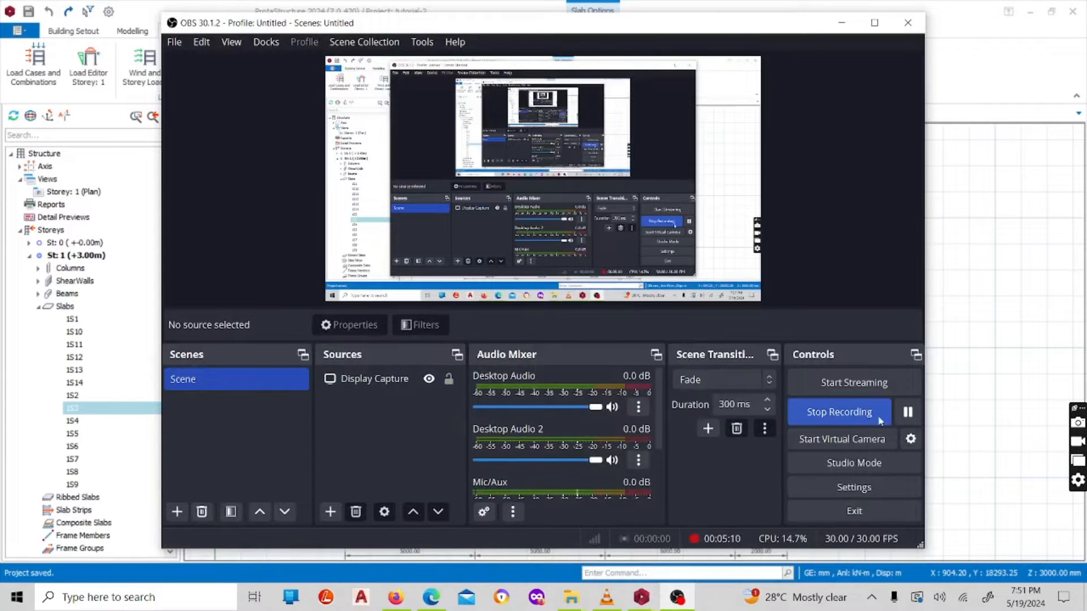
click(907, 412)
click(907, 412)
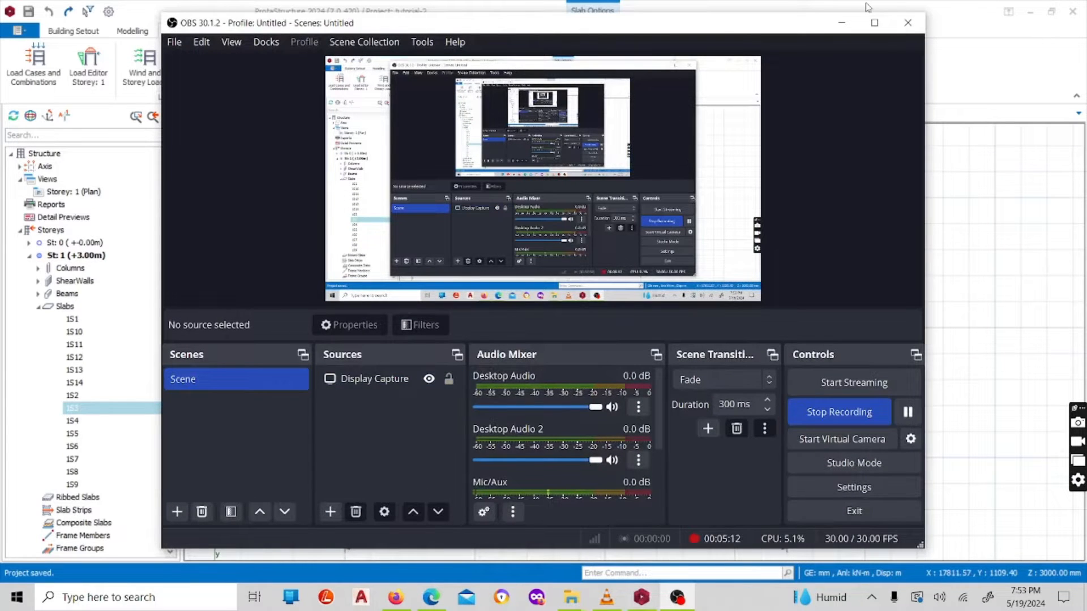
click(842, 22)
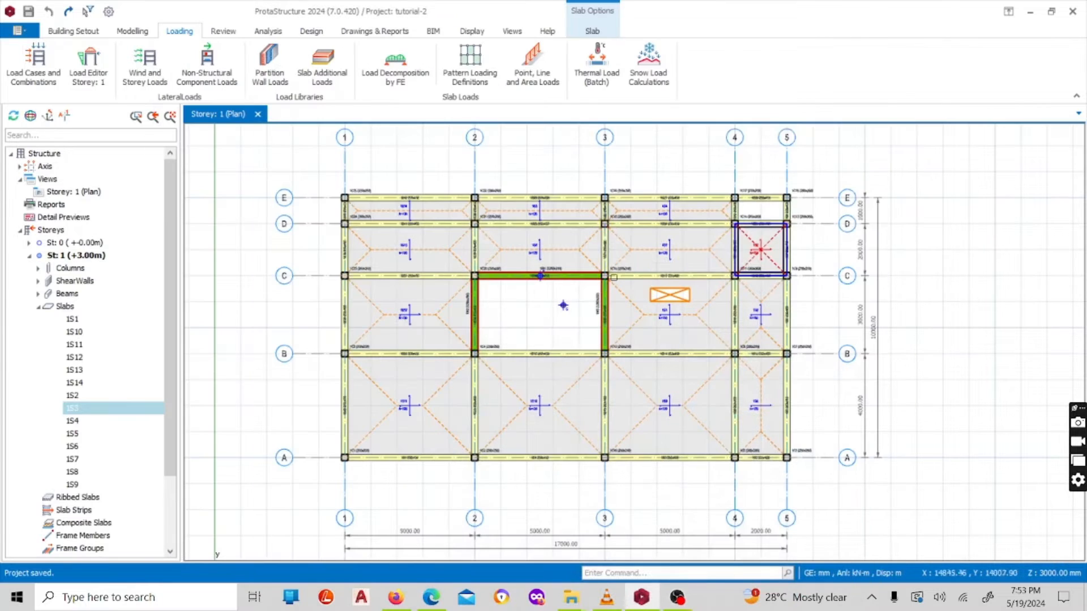
middle_drag(474, 198, 494, 214)
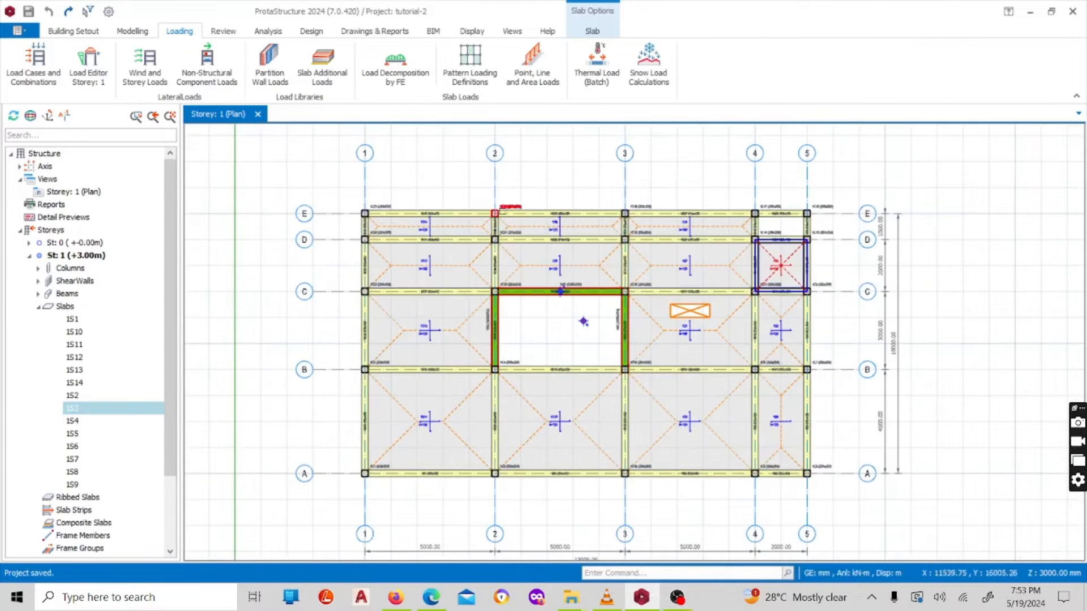
scroll(459, 272, down, 3)
scroll(534, 265, up, 3)
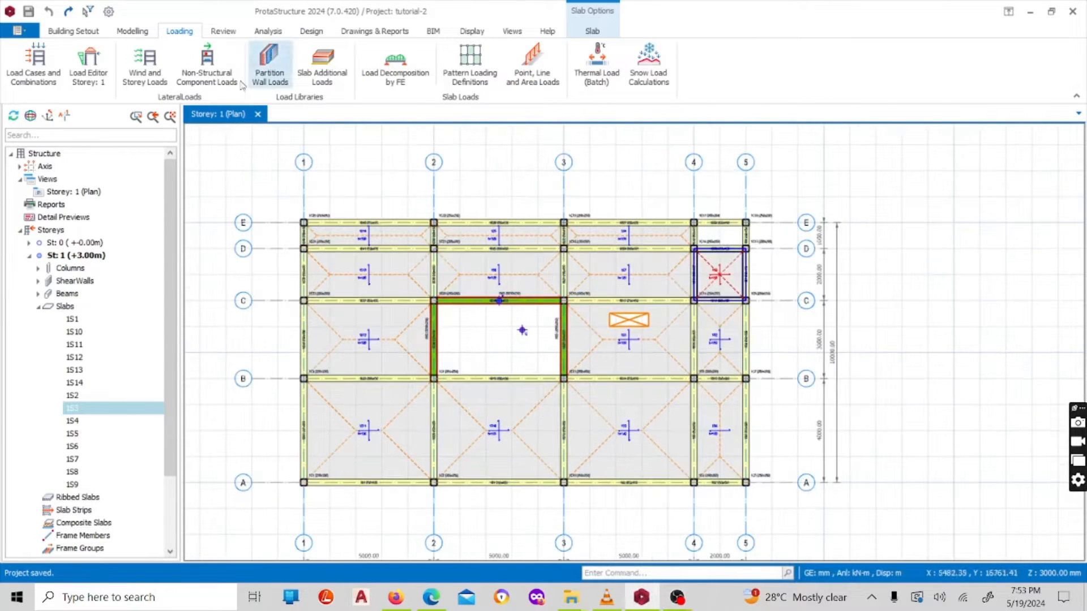
click(127, 34)
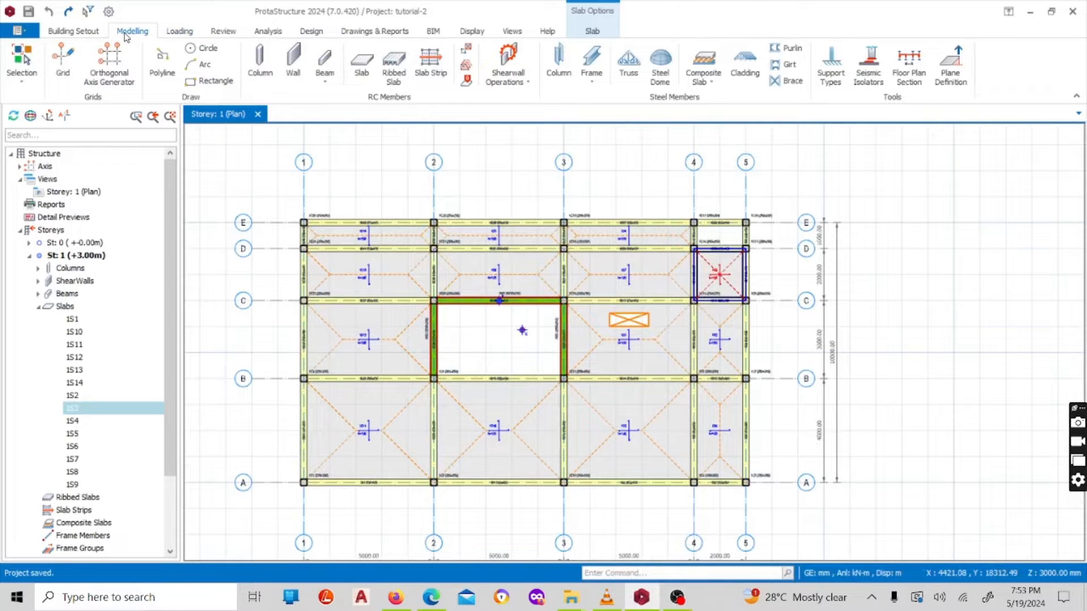
click(426, 80)
click(186, 34)
click(212, 33)
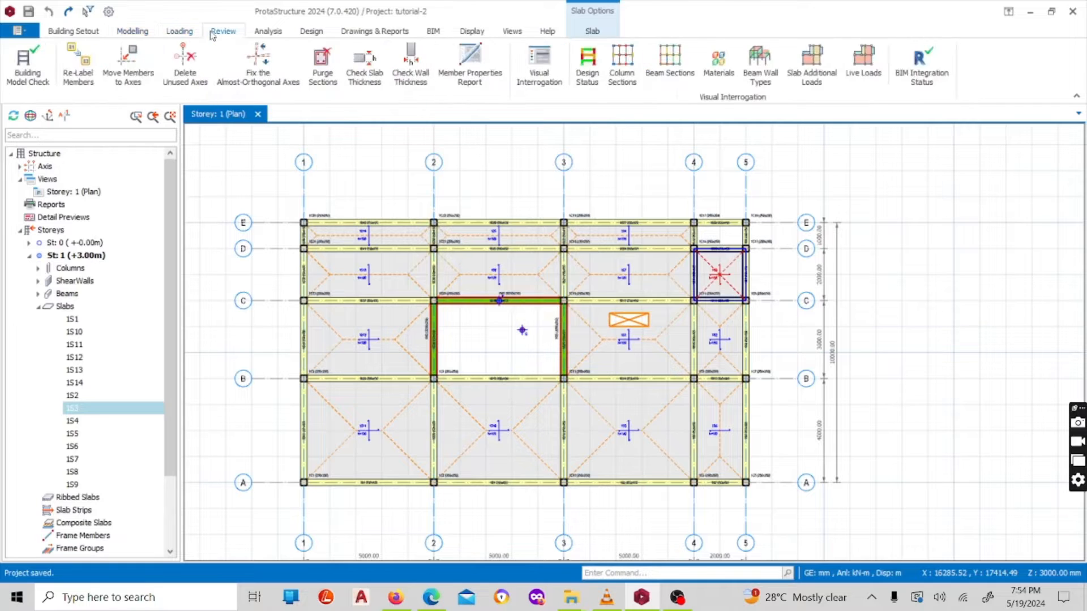
click(188, 35)
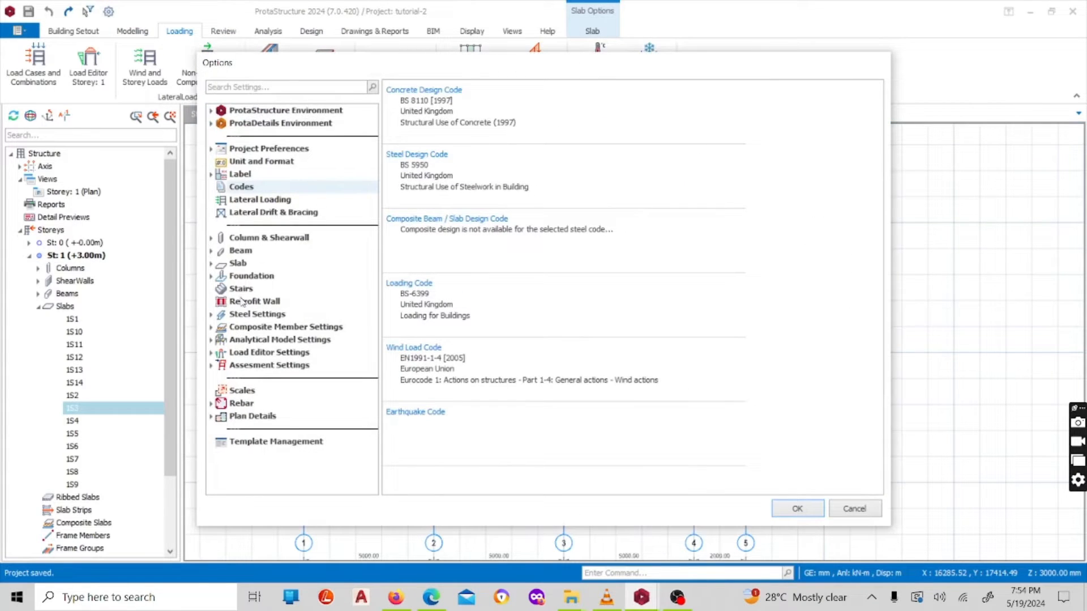
Step: In the slab rebar settings, keep the Straight Bar steel pattern and set the minimum steel bar size to T12
click(237, 263)
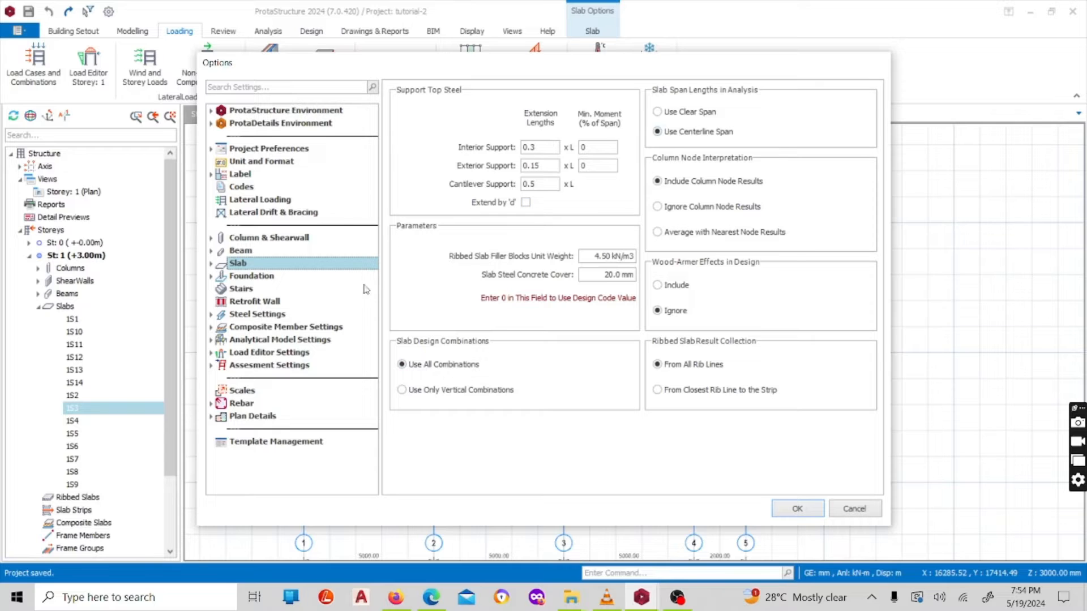
click(212, 264)
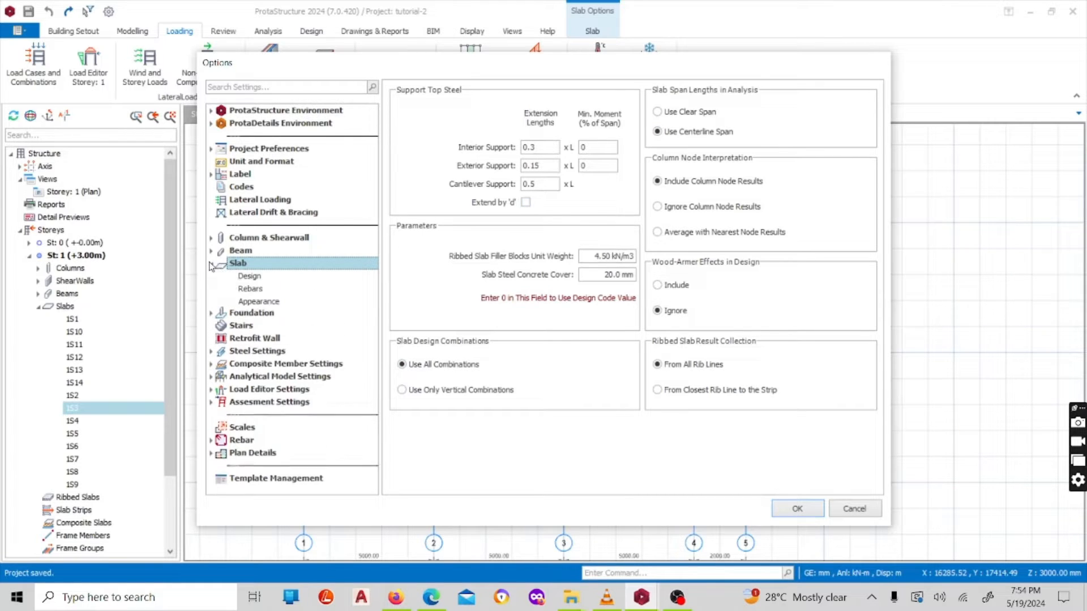
click(250, 290)
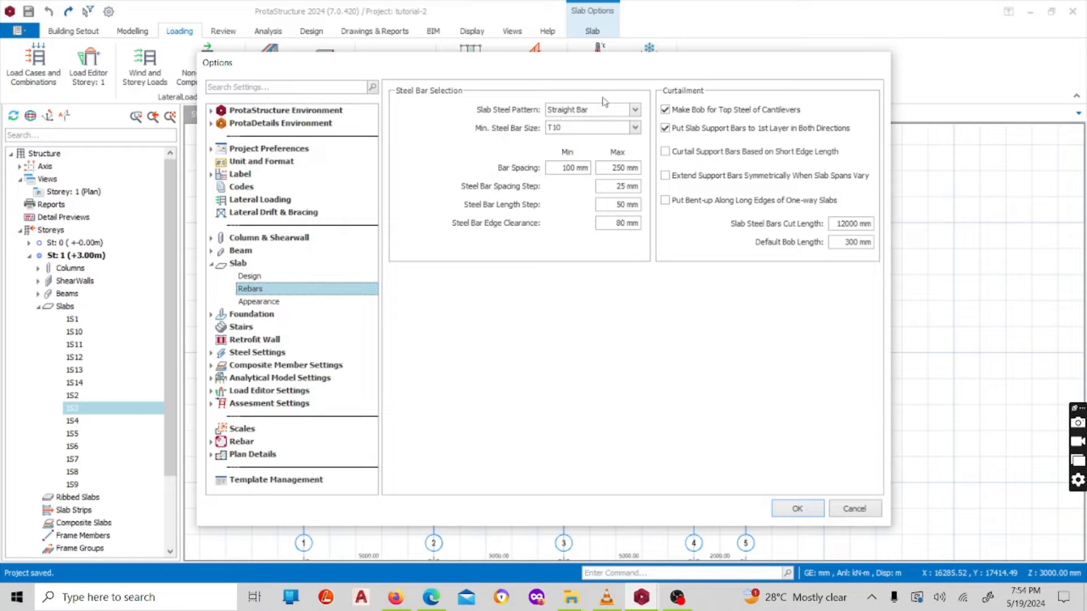
click(636, 109)
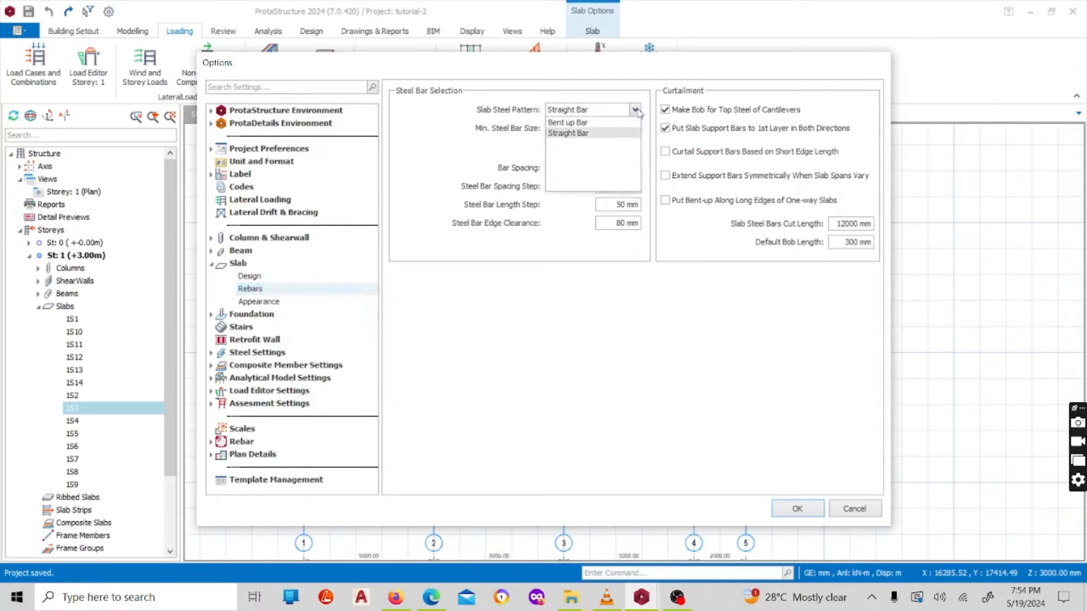
click(637, 111)
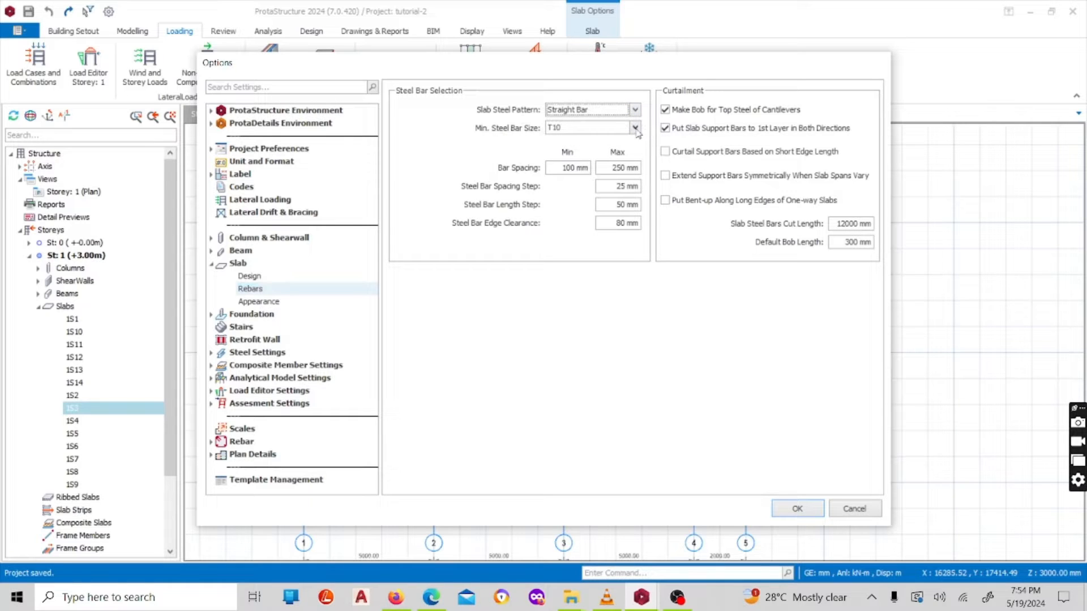
click(635, 128)
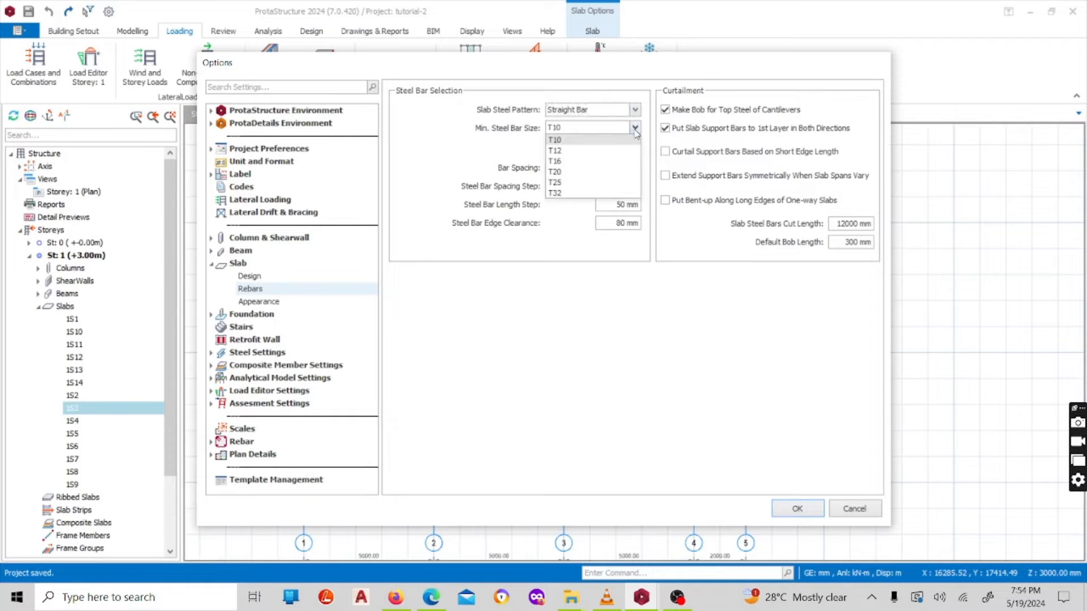
click(562, 151)
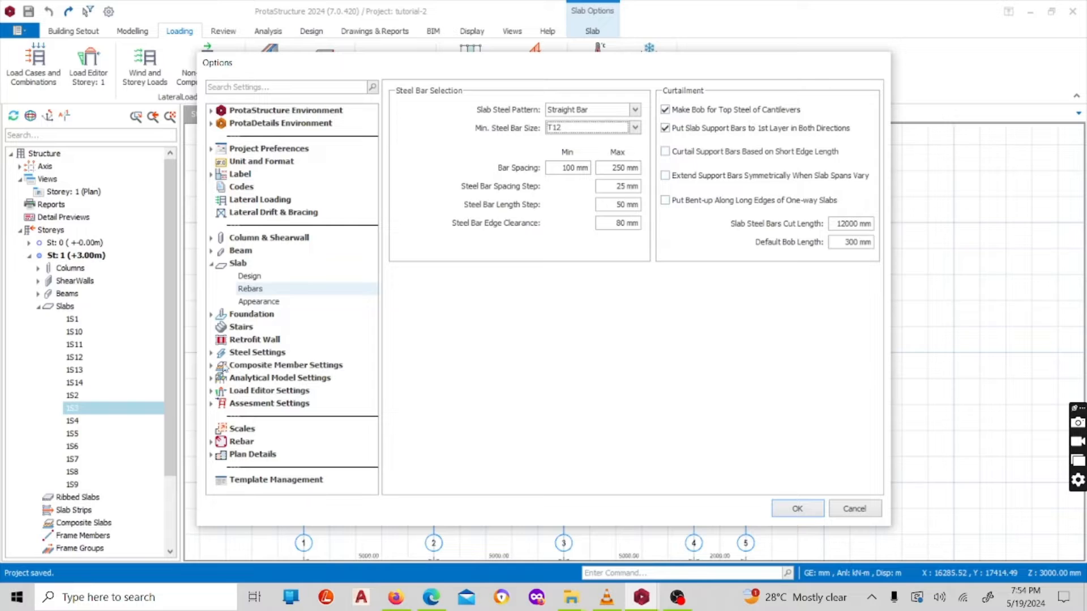
Step: Check the general slab and rebar settings, and accept the changed project options
click(227, 264)
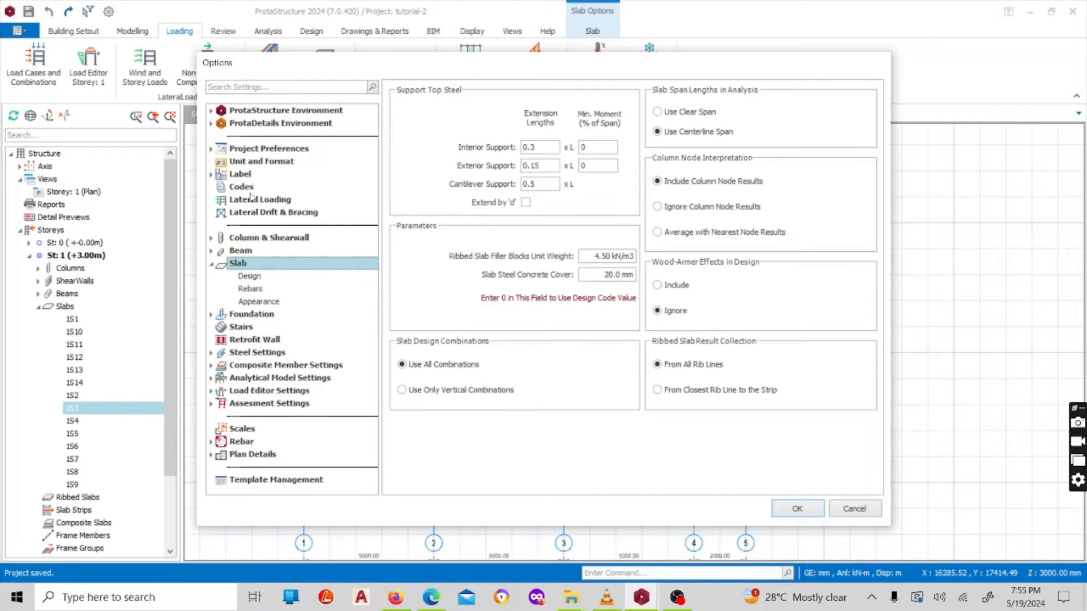
click(213, 265)
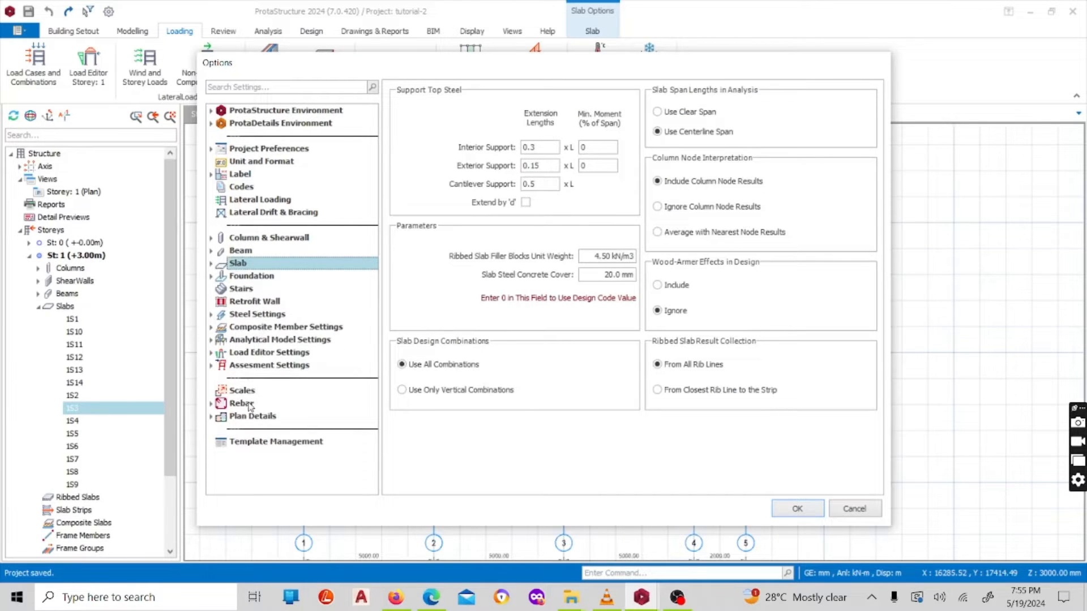
click(244, 403)
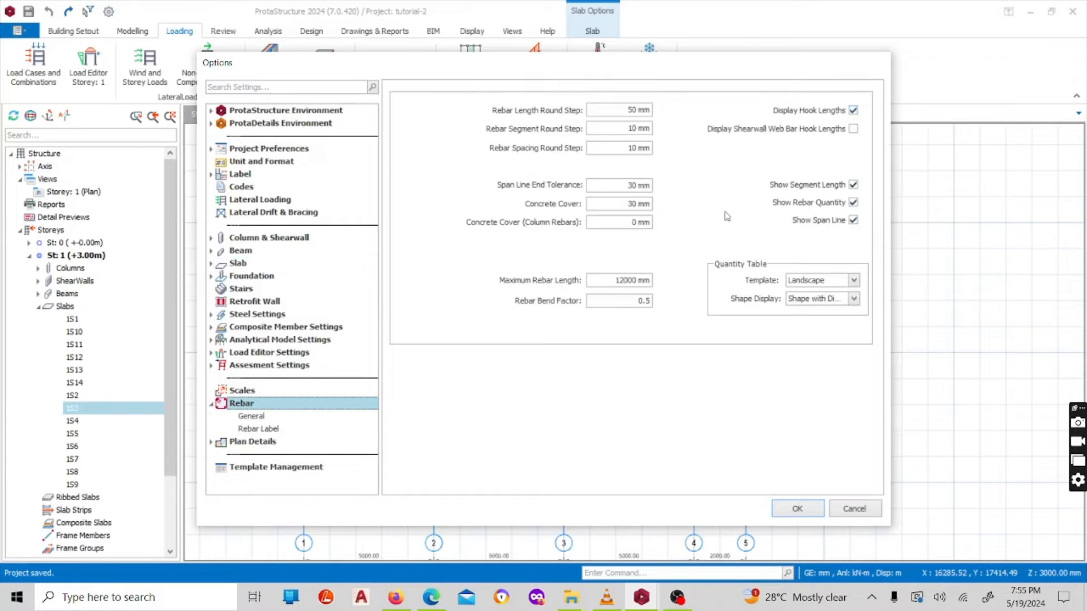
click(212, 406)
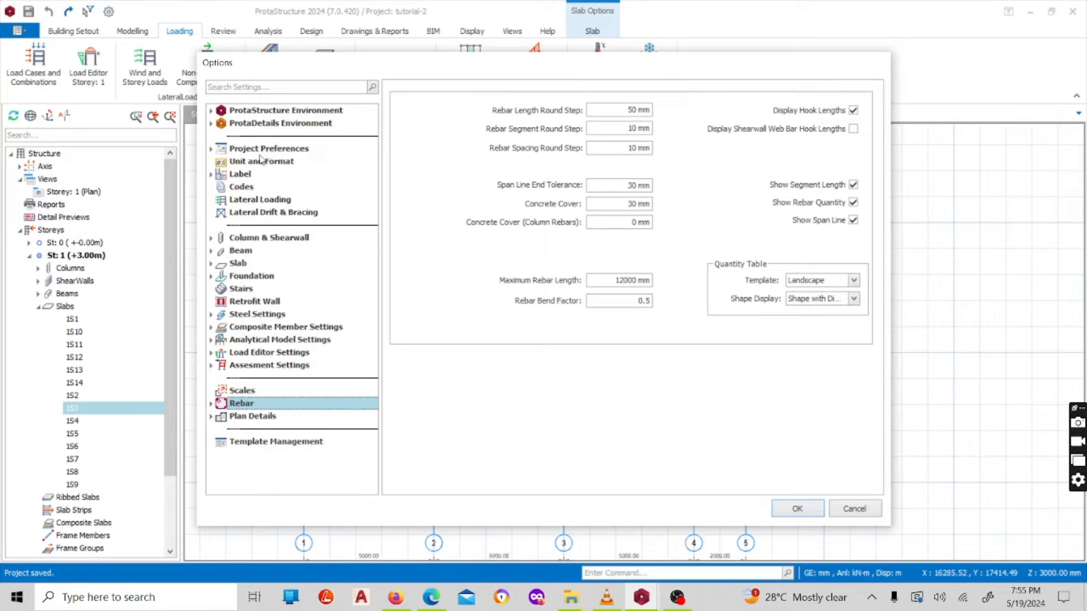
click(797, 508)
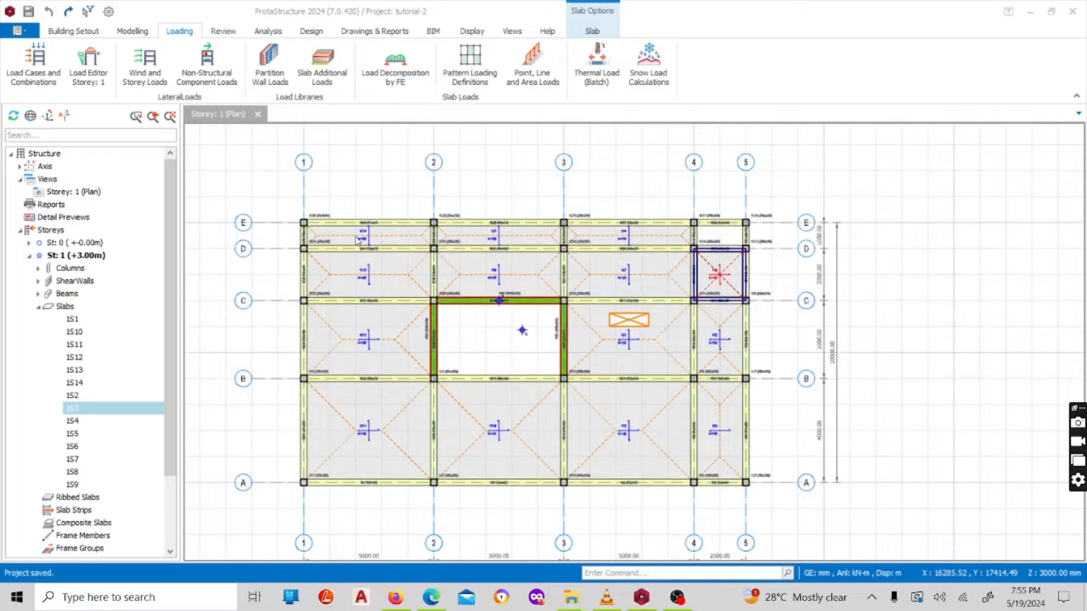
Step: Start the Slab Strip command on the Storey 1 plan
scroll(357, 240, up, 2)
click(77, 32)
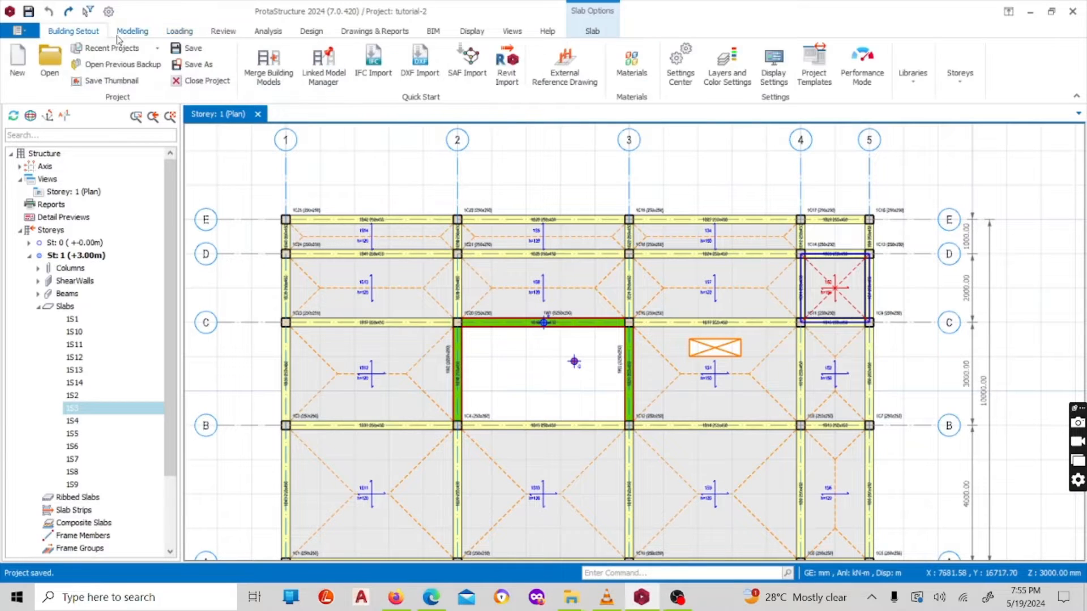
click(132, 32)
click(430, 62)
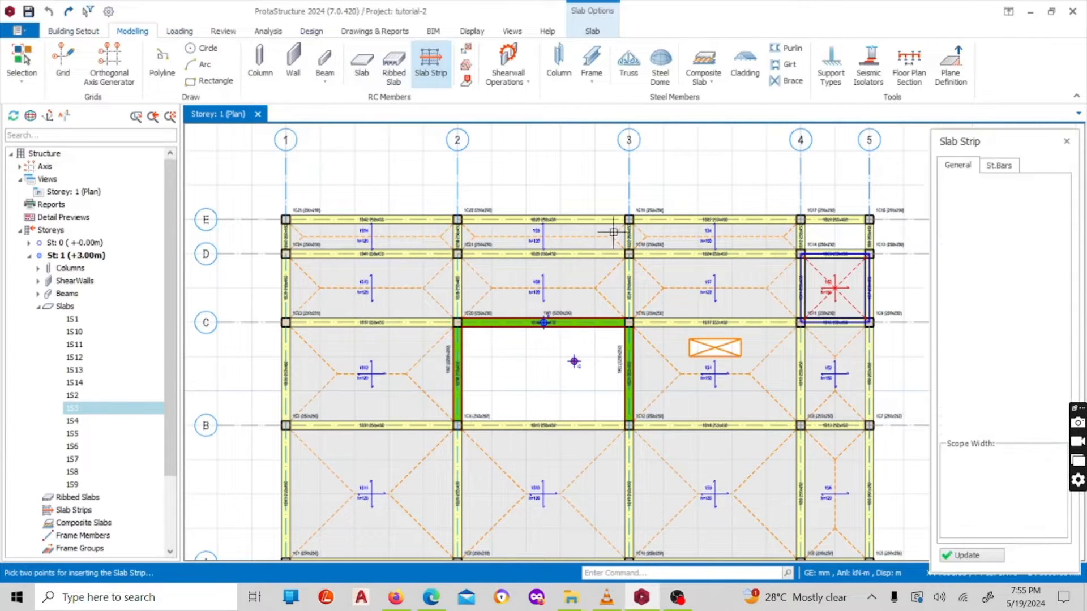
Step: Examine the span-direction symbols of slabs 1S14 and 1S13 between axes 1 and 2
scroll(289, 243, down, 1)
scroll(292, 243, up, 3)
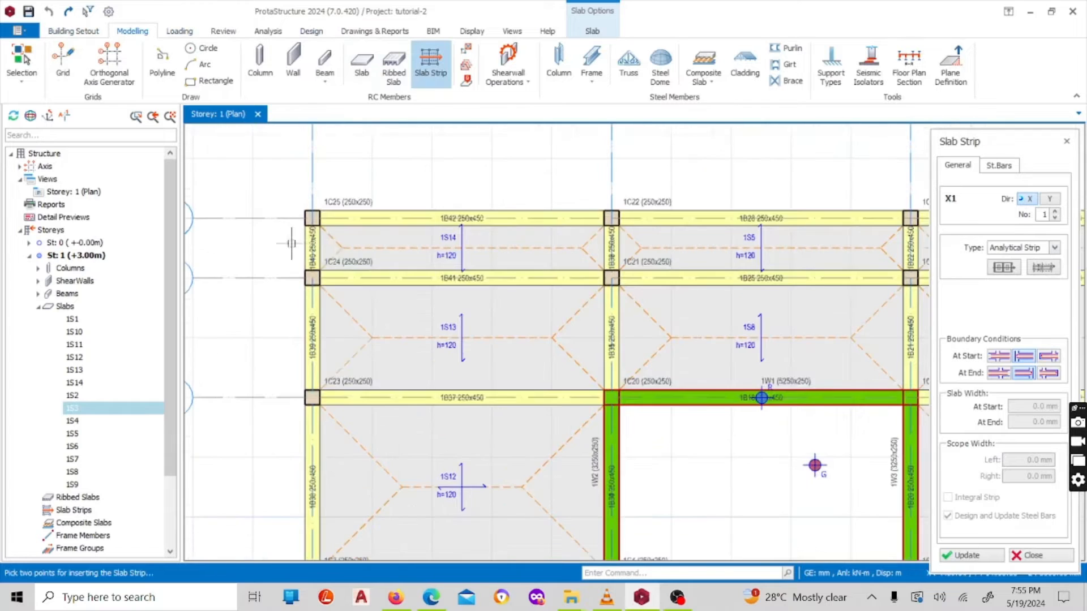
scroll(292, 244, up, 2)
scroll(347, 246, down, 2)
scroll(345, 220, up, 3)
scroll(374, 227, down, 1)
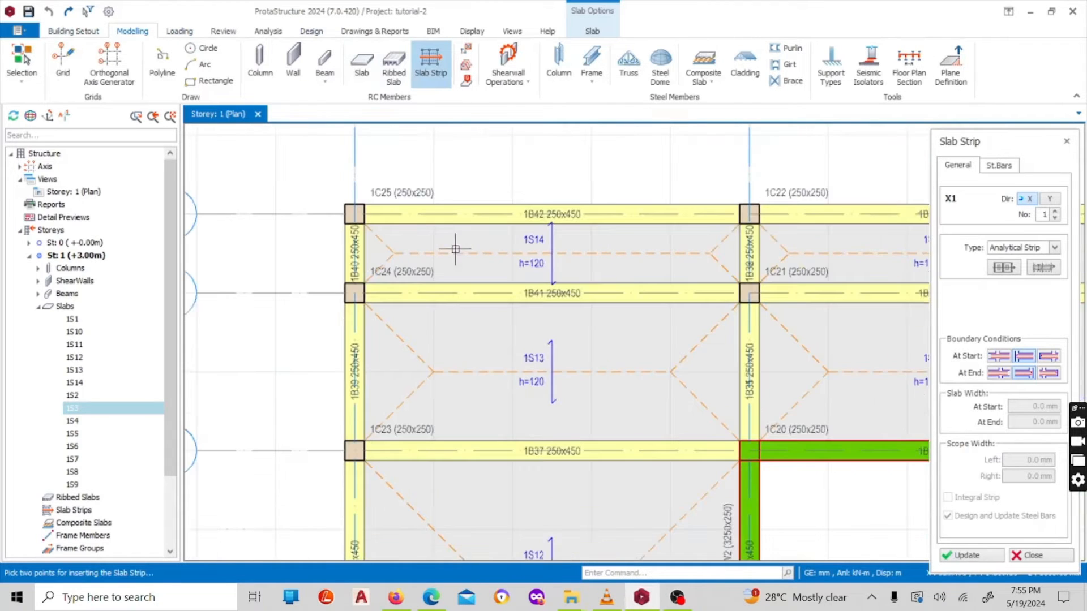
scroll(497, 218, up, 2)
scroll(418, 218, down, 4)
scroll(418, 218, up, 1)
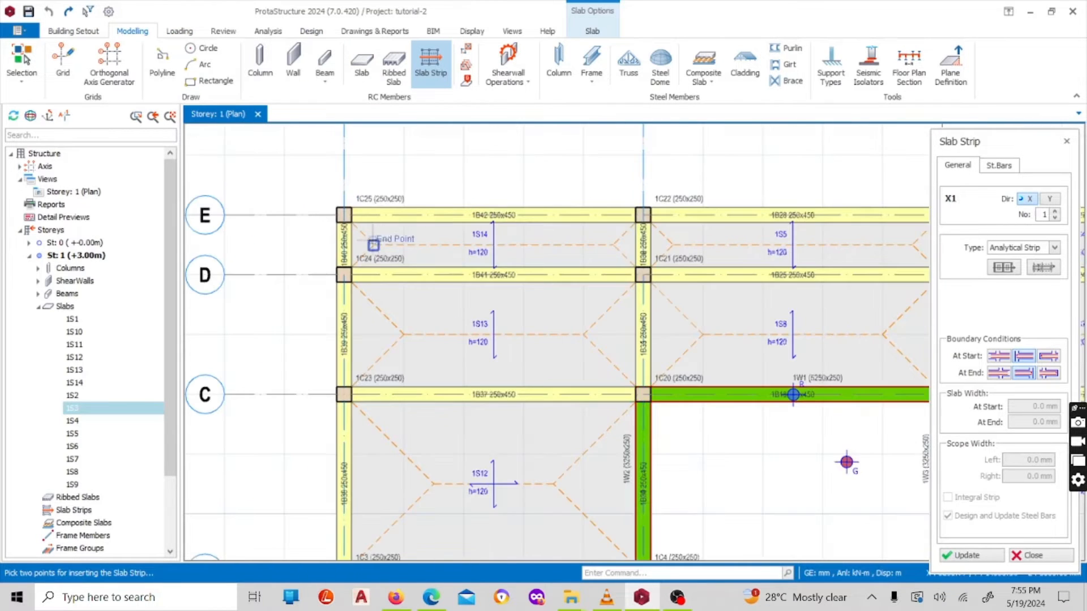
scroll(373, 244, up, 2)
scroll(591, 241, up, 1)
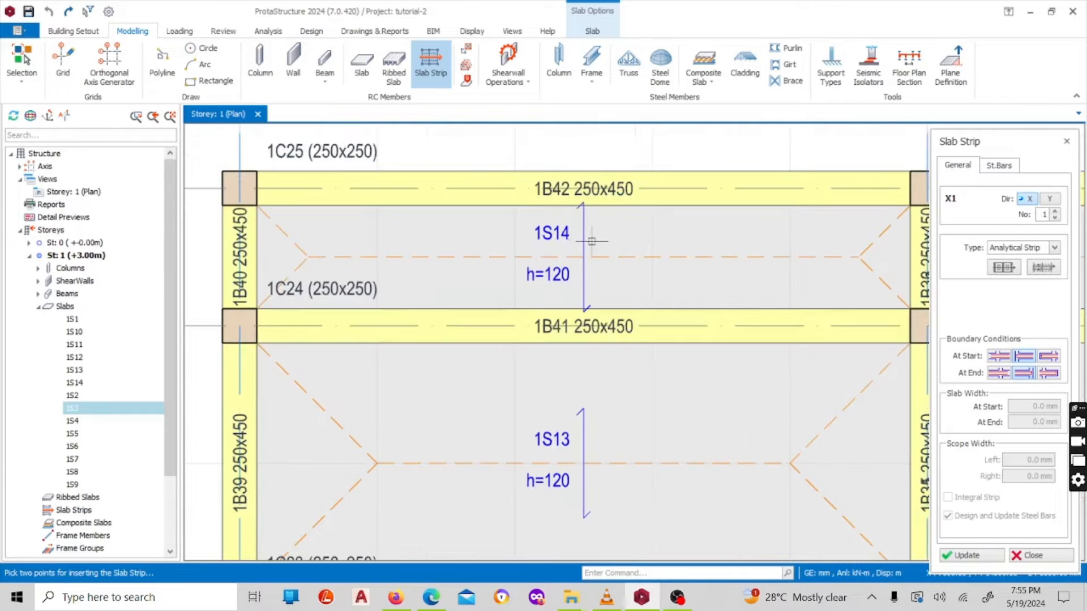
scroll(605, 215, down, 1)
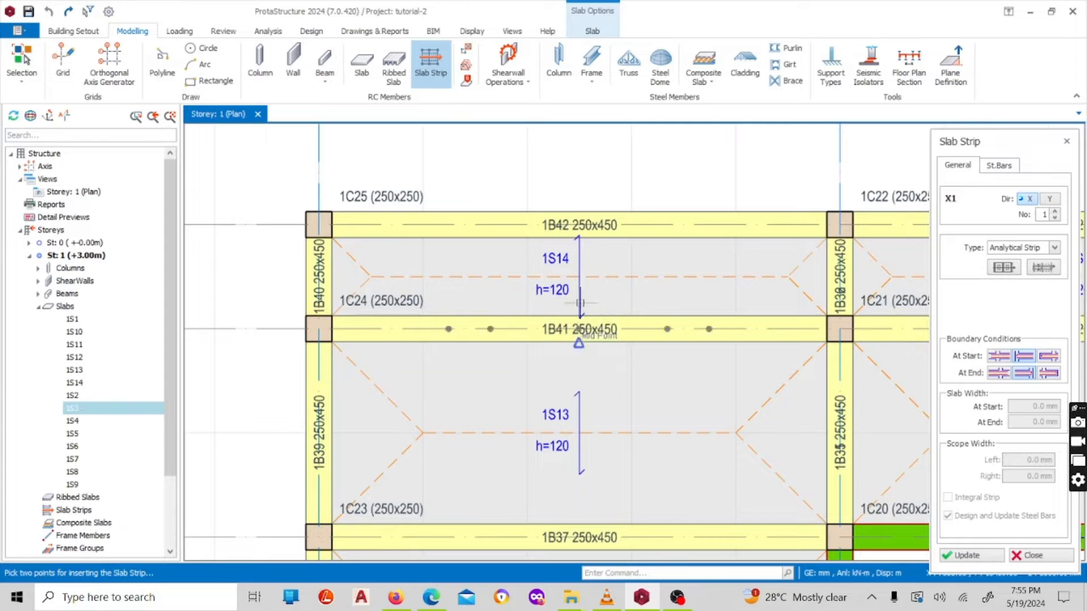
scroll(563, 388, down, 2)
scroll(553, 330, up, 4)
scroll(626, 286, down, 3)
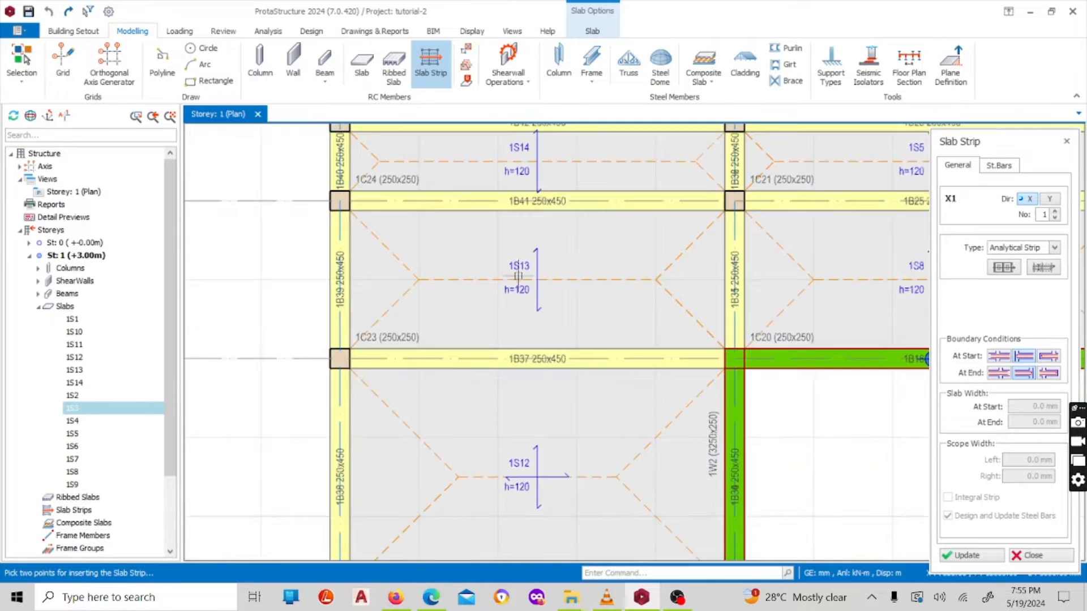
scroll(517, 277, up, 4)
scroll(553, 226, down, 4)
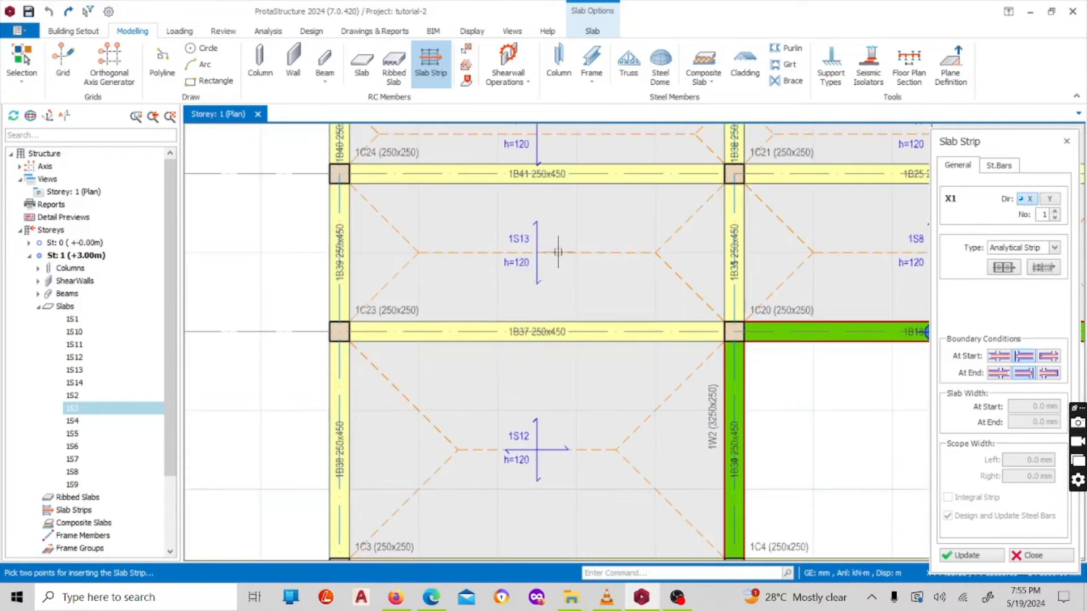
Step: Examine the span-direction symbols of slabs 1S12 and 1S11 and compare them with the upper slabs
scroll(558, 252, down, 3)
scroll(498, 316, up, 5)
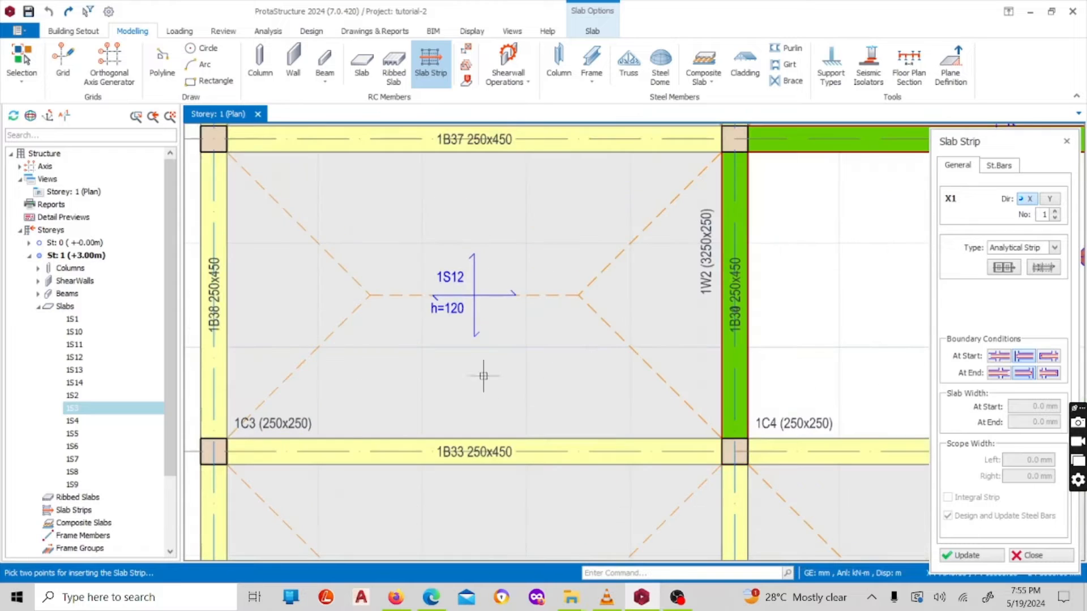
scroll(483, 375, down, 4)
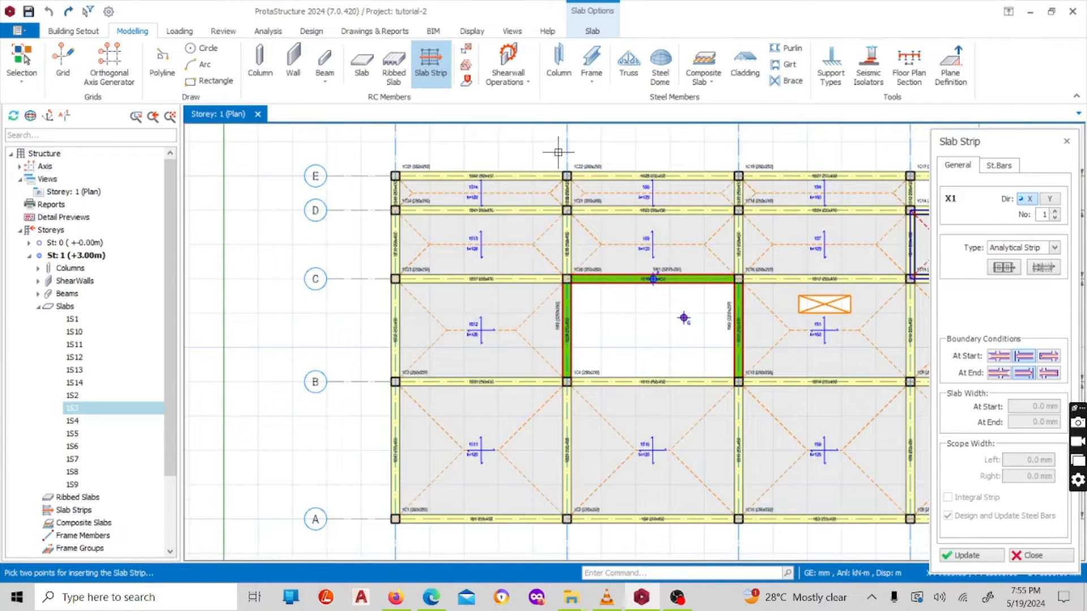
scroll(558, 151, up, 2)
scroll(456, 236, down, 2)
scroll(458, 238, up, 5)
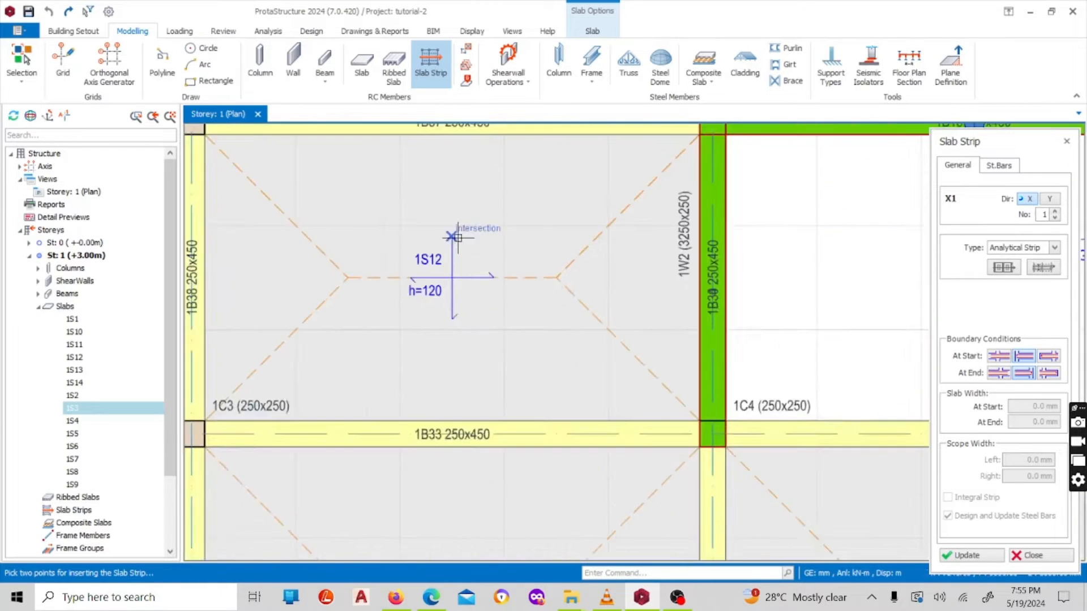
scroll(449, 311, down, 4)
scroll(466, 355, up, 5)
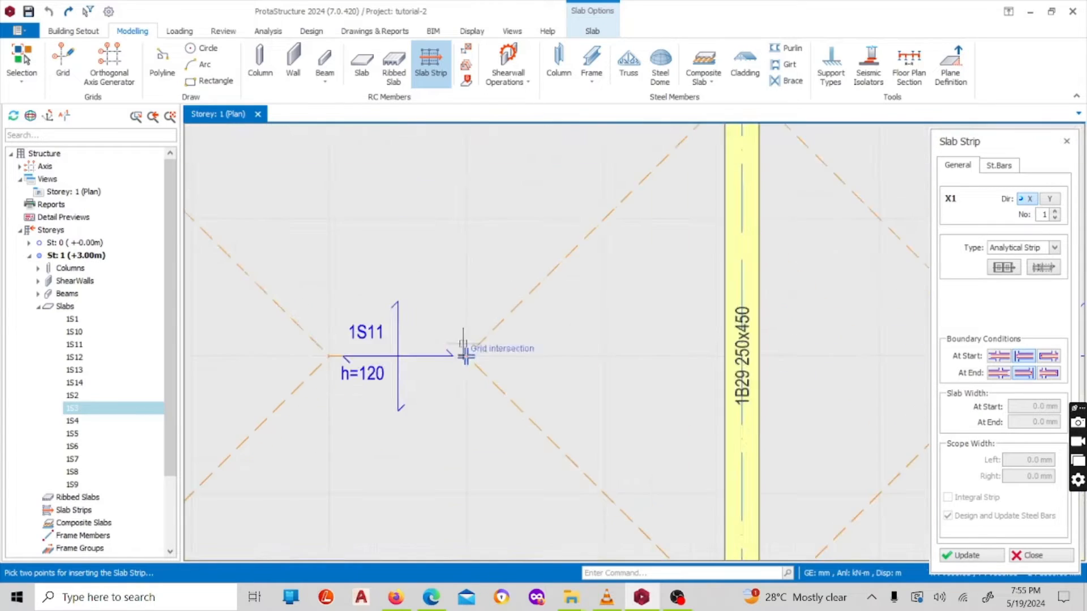
scroll(465, 354, down, 5)
scroll(470, 373, up, 3)
scroll(471, 379, down, 3)
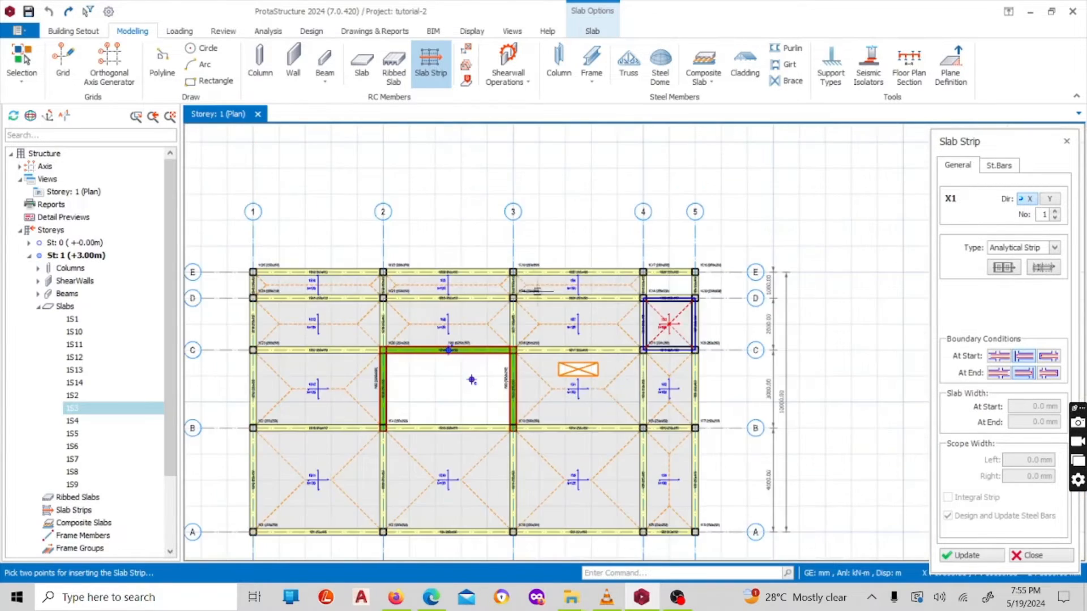
Step: Examine slab 1S7's span direction and the whole floor layout to judge where slab strips should run
scroll(471, 380, up, 5)
scroll(542, 366, up, 1)
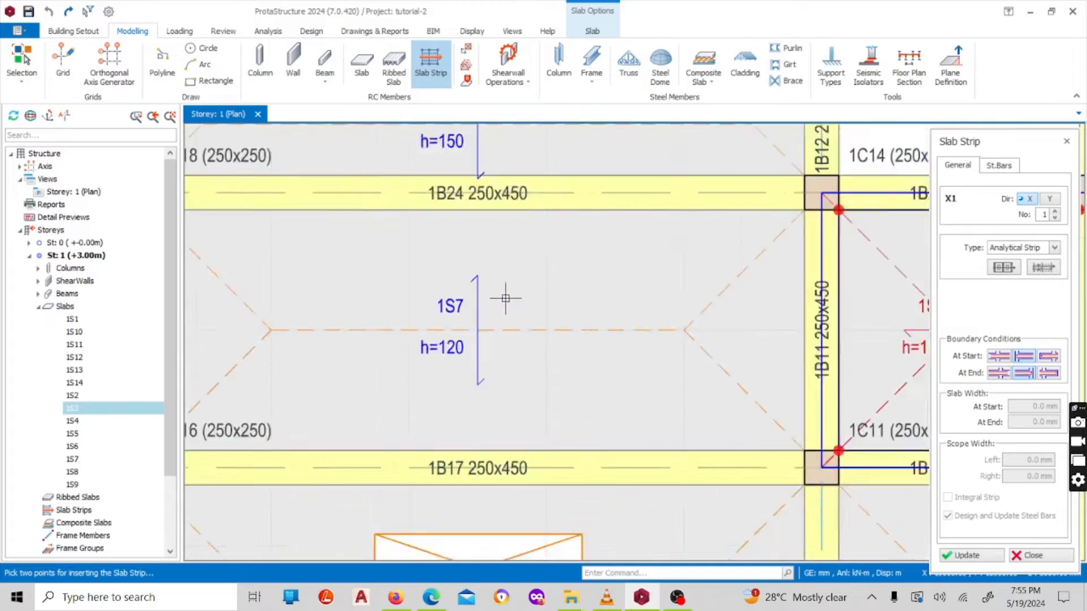
scroll(502, 300, down, 5)
scroll(613, 300, up, 4)
scroll(674, 376, down, 3)
scroll(627, 311, down, 2)
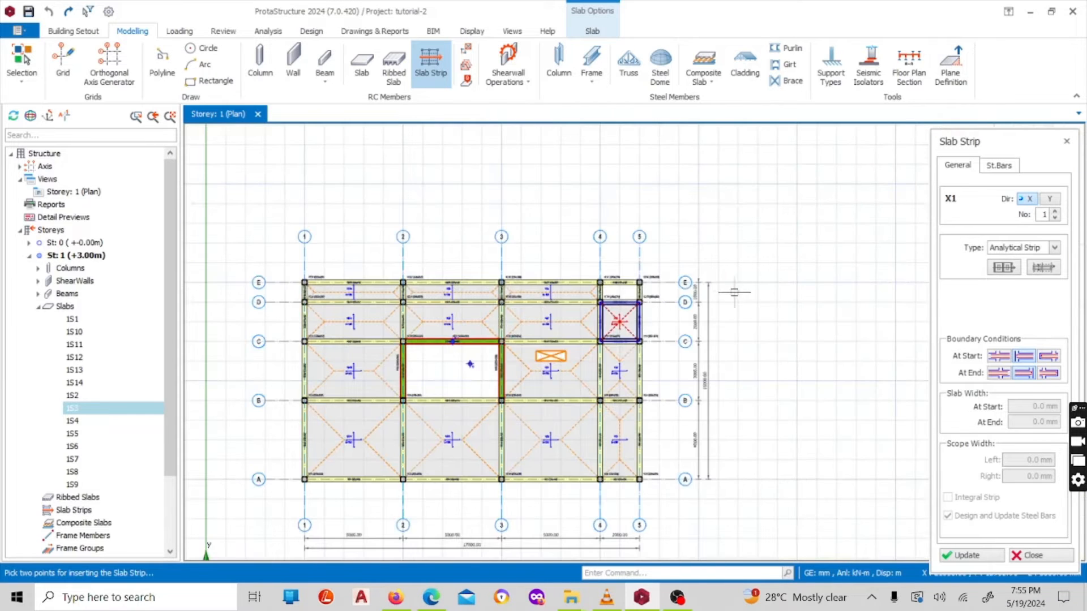
scroll(432, 277, up, 2)
scroll(408, 249, down, 5)
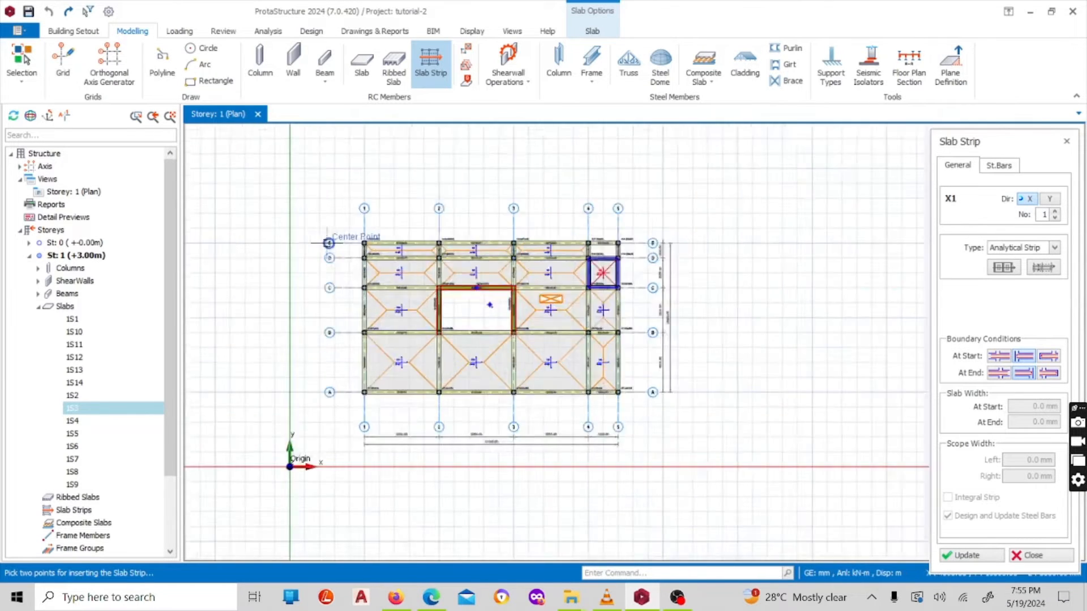
scroll(438, 251, up, 3)
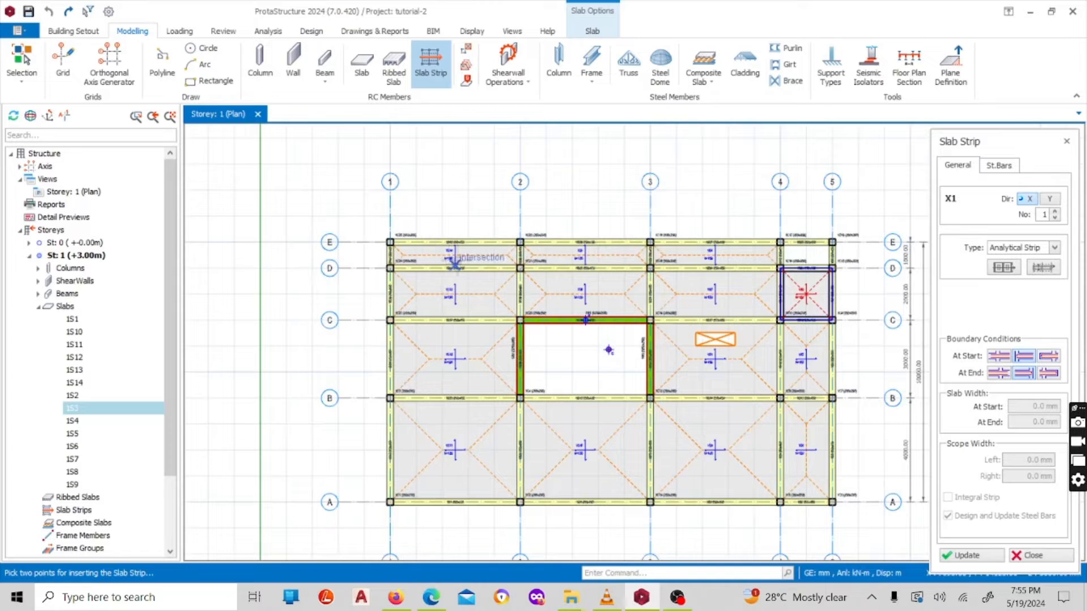
scroll(444, 249, up, 2)
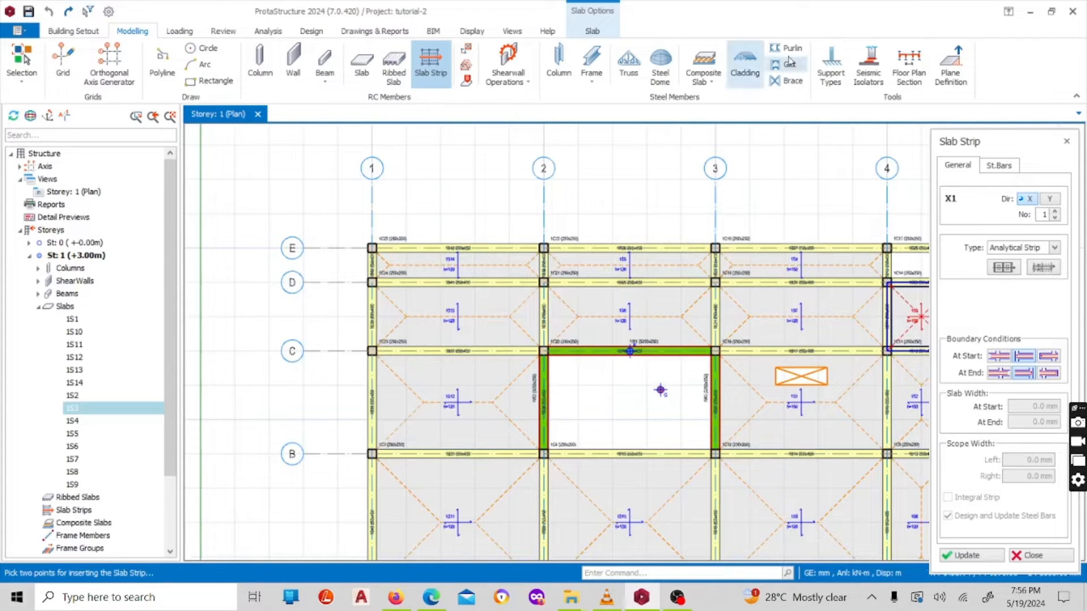
scroll(545, 294, down, 1)
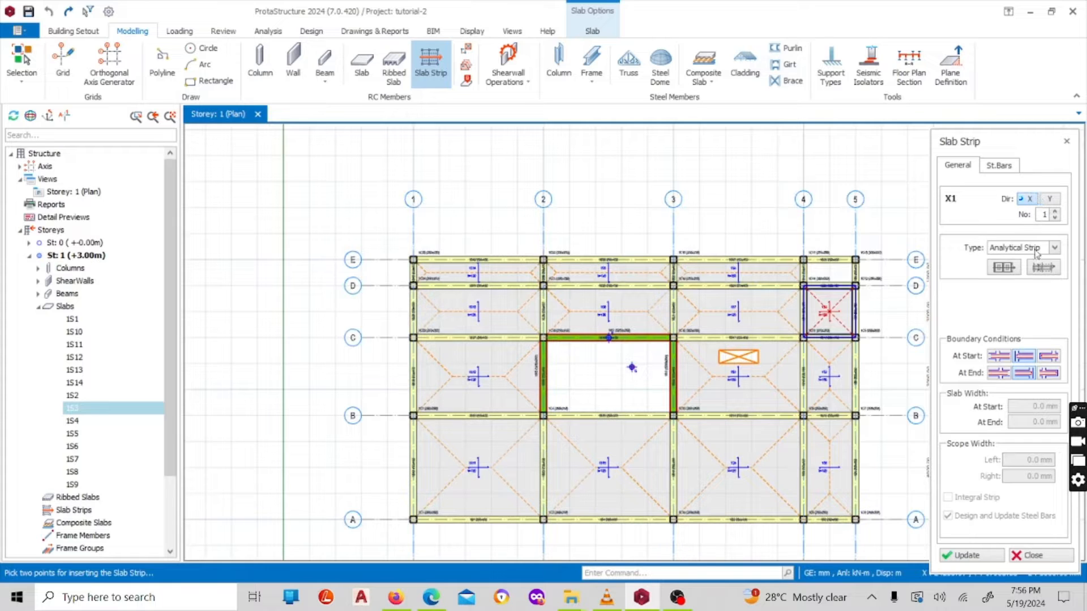
Step: Compare the settings of the Manual Strip and Analytical Strip types, ending with the strip type set to Analytical Strip
click(1053, 250)
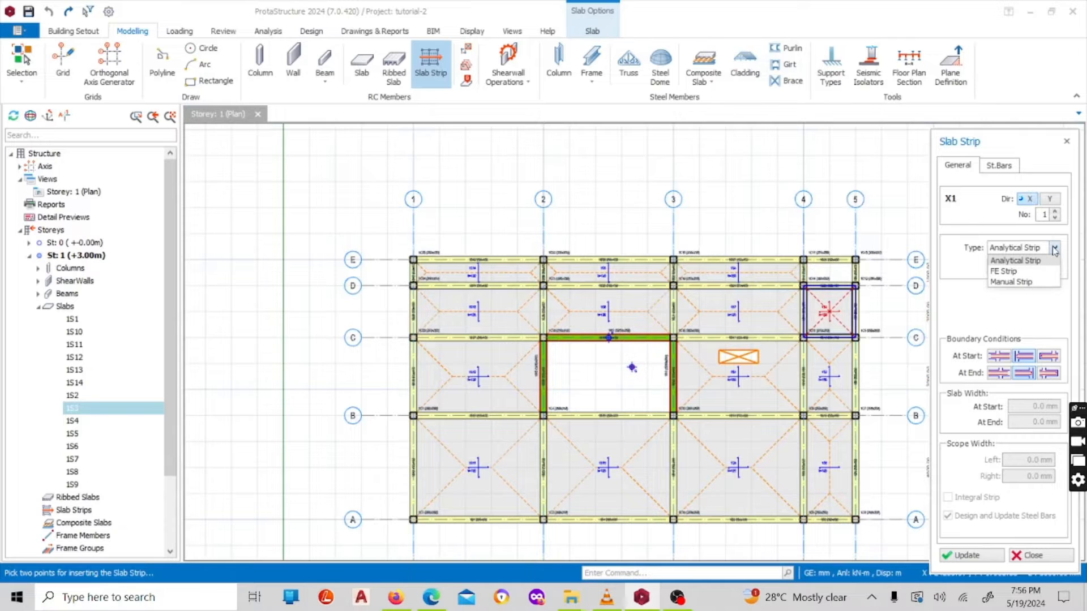
click(1023, 283)
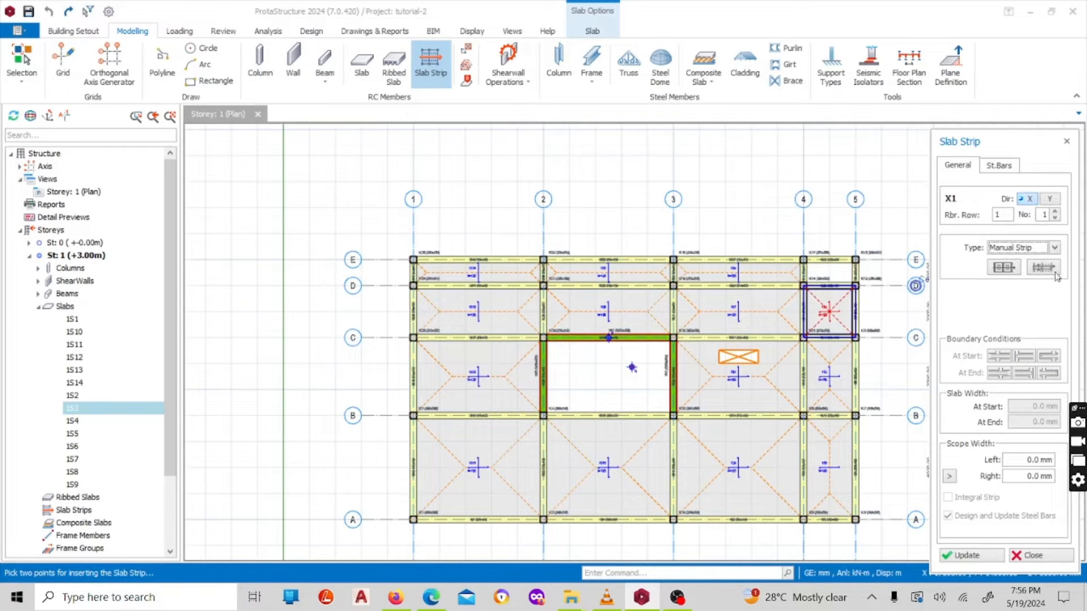
click(1054, 249)
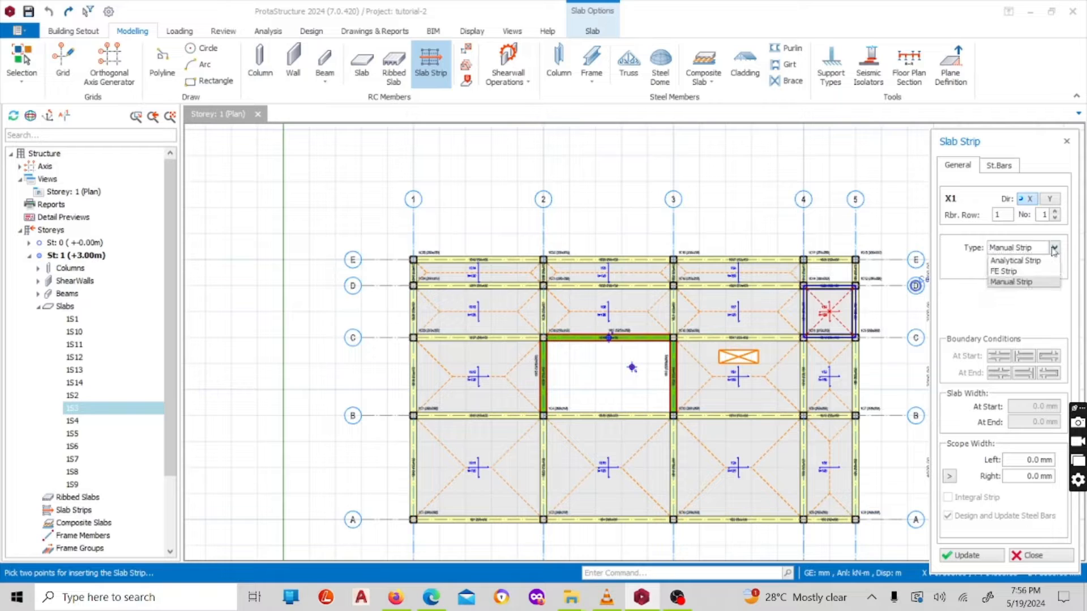
click(1026, 262)
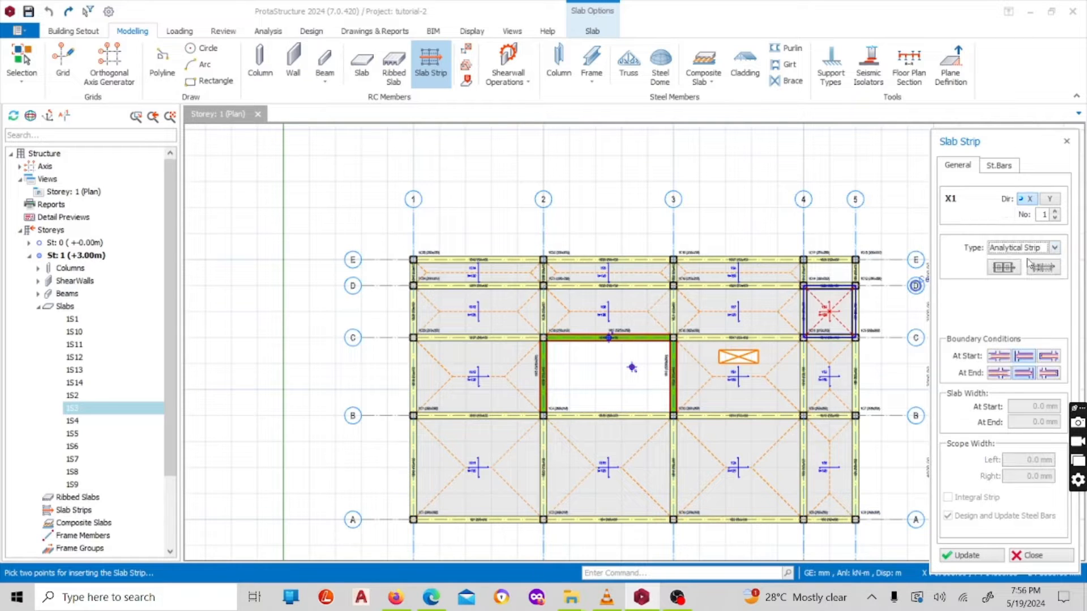
click(1052, 249)
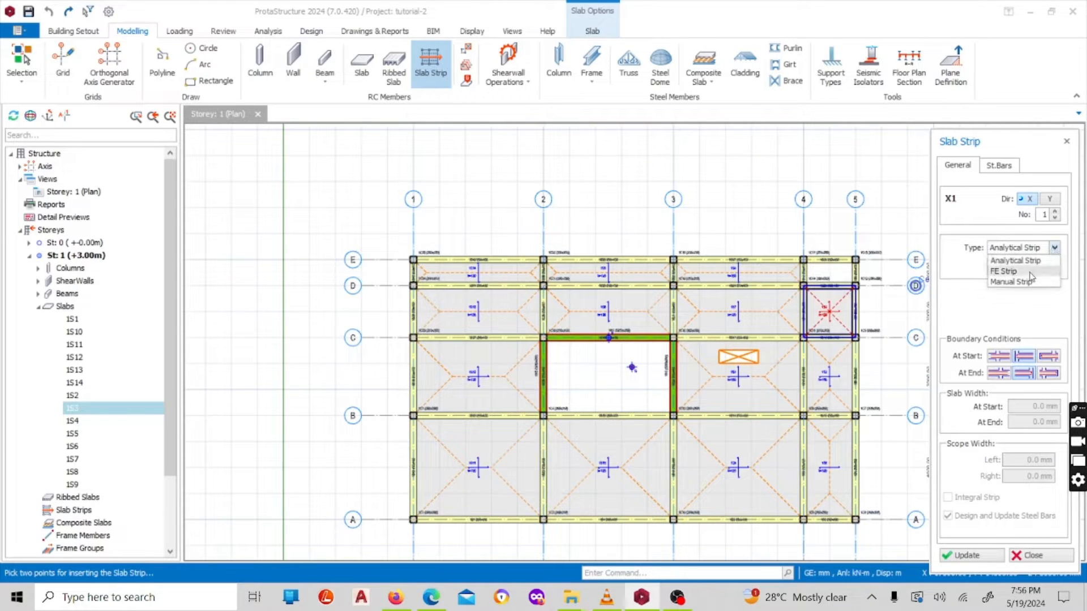
click(1007, 283)
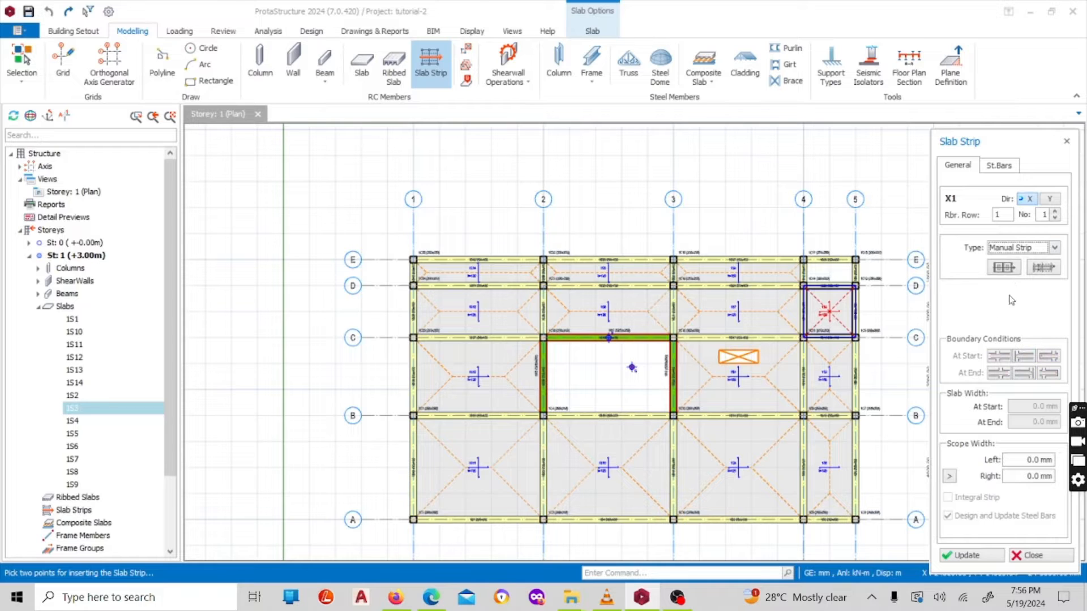
click(1054, 249)
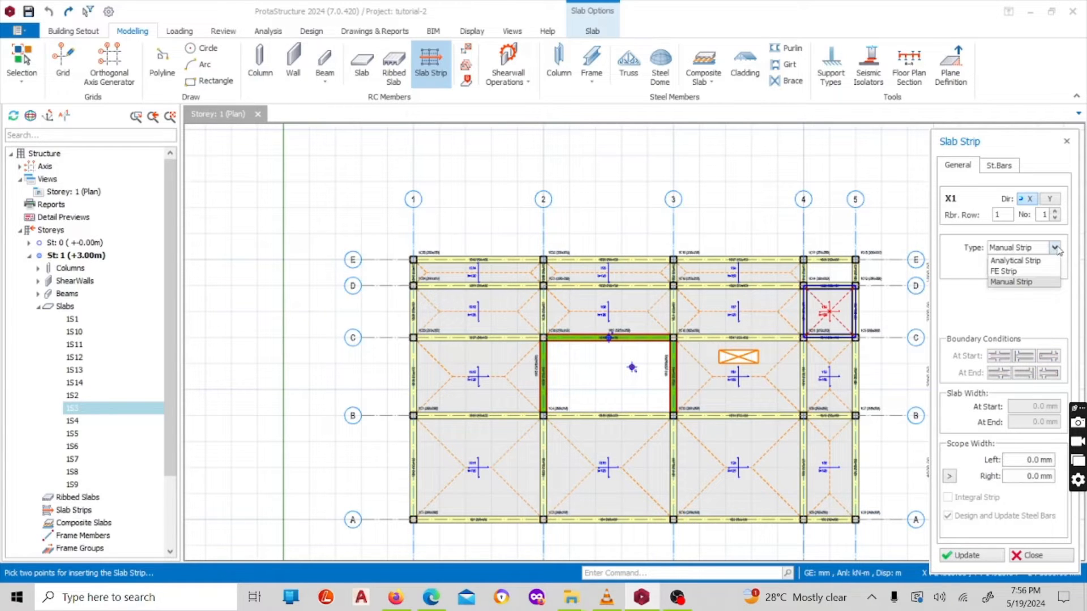
click(1025, 261)
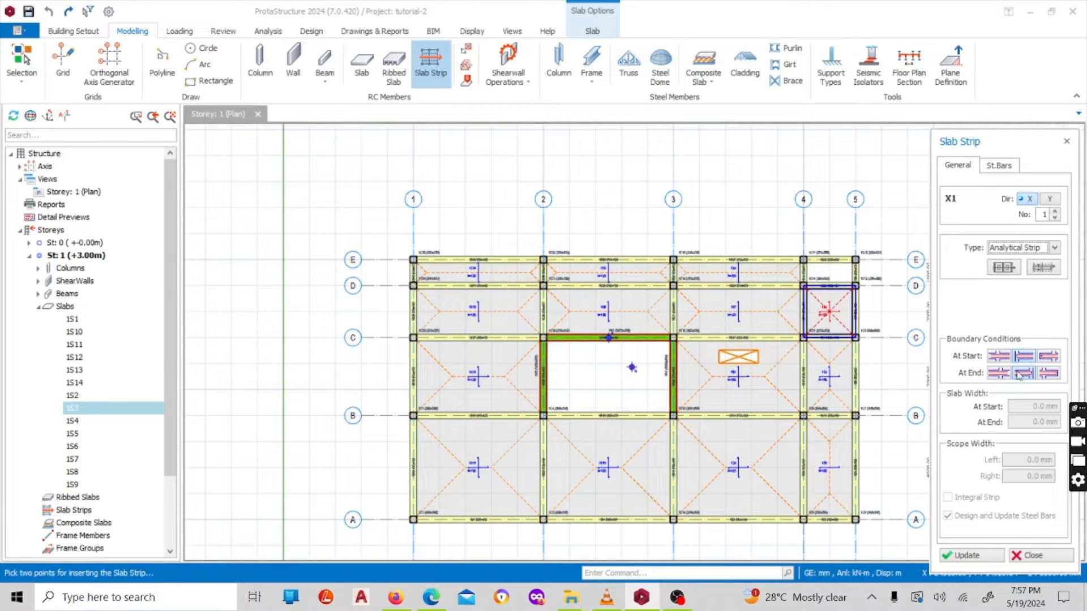
Step: Check the floor's outer spans against the strip's start and end boundary conditions, and save the project
scroll(486, 260, up, 5)
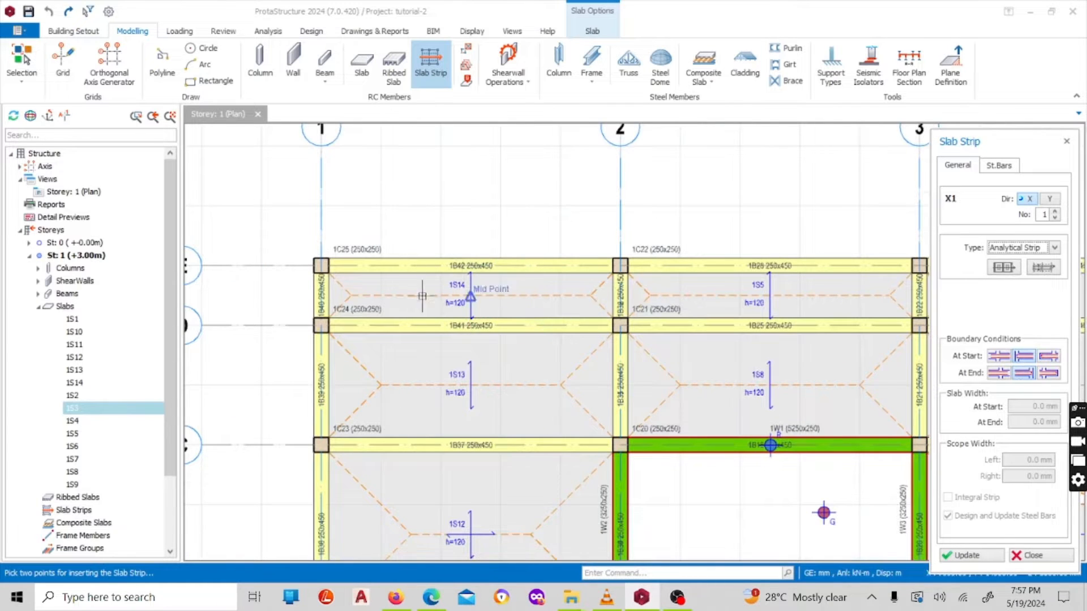
scroll(363, 255, down, 3)
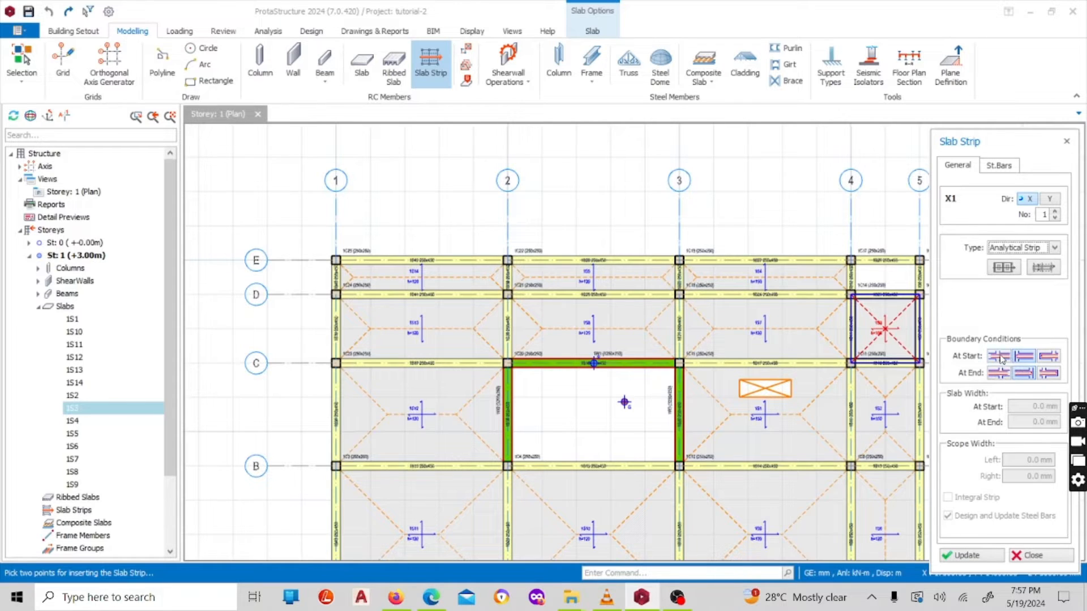
scroll(566, 261, down, 3)
scroll(546, 252, up, 3)
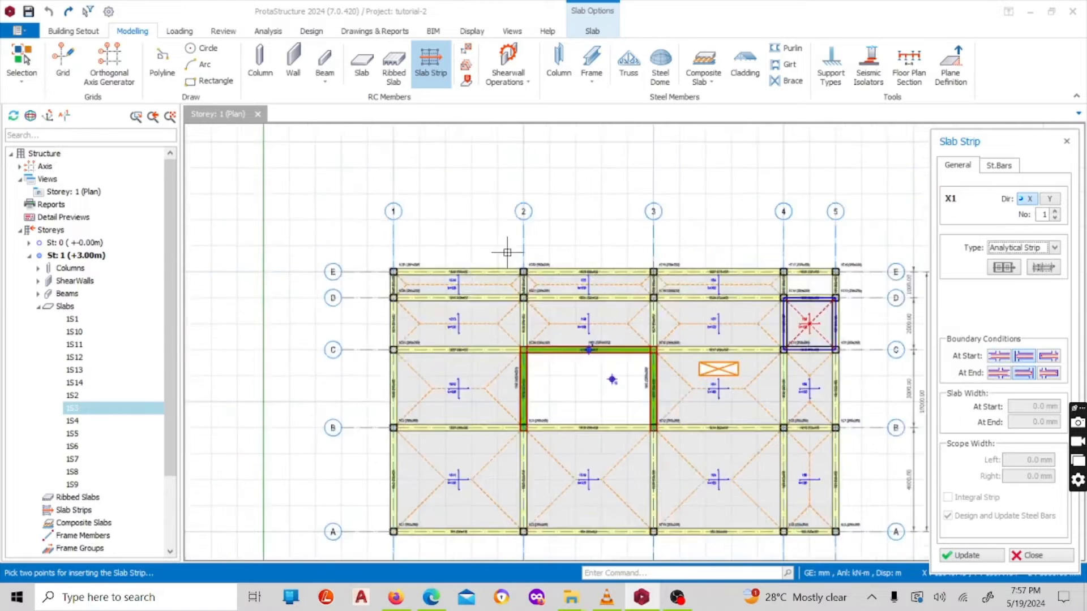
scroll(449, 254, down, 2)
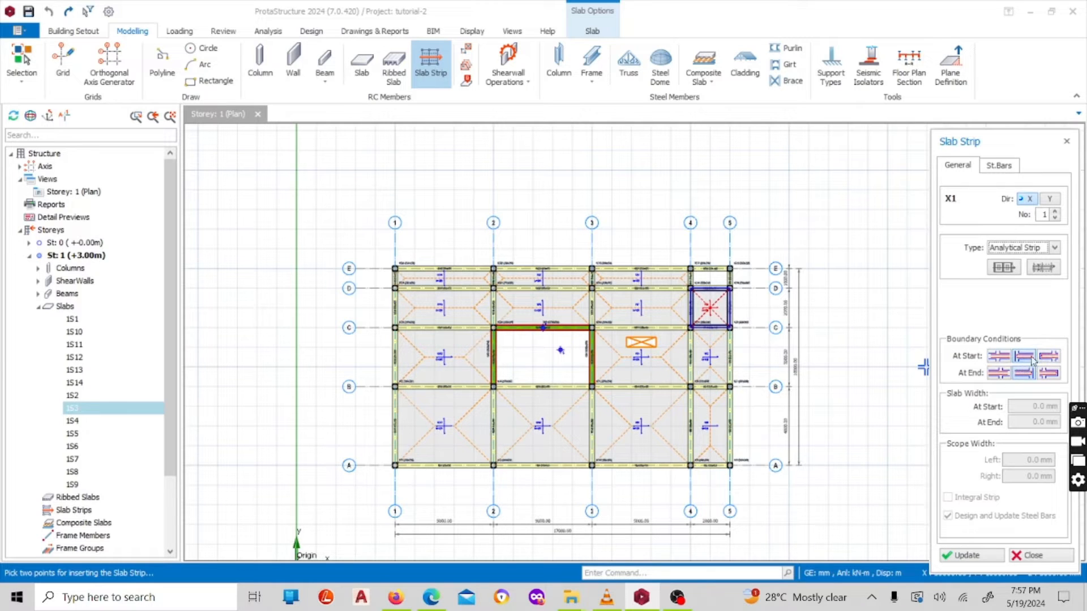
key(ctrl+s)
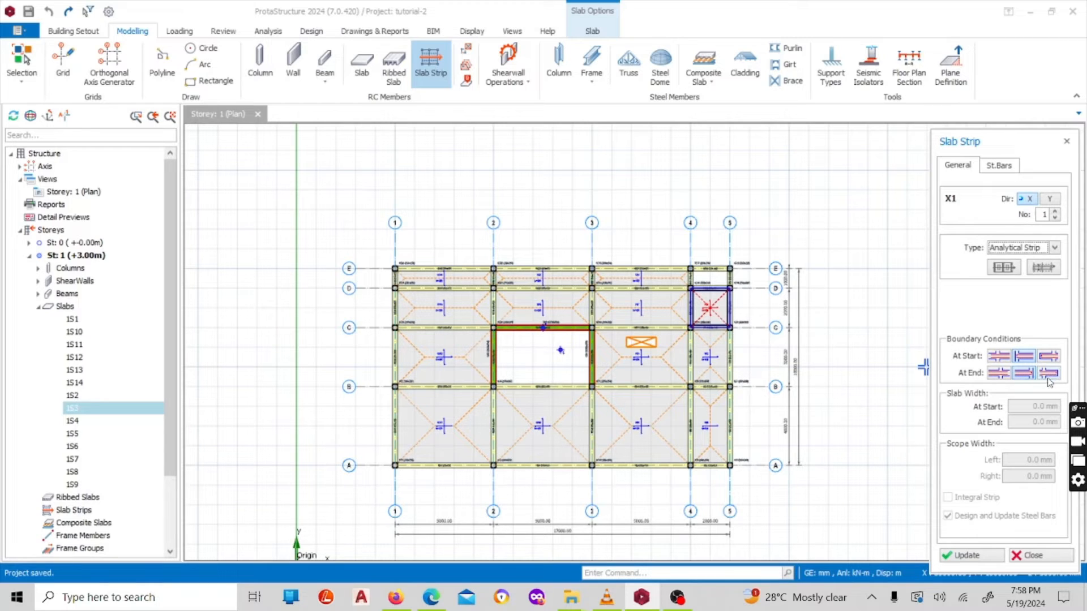
Step: Examine the edge beams at axes 1 and 4 between axes D and E, where the first X strip should start and end
scroll(423, 243, up, 3)
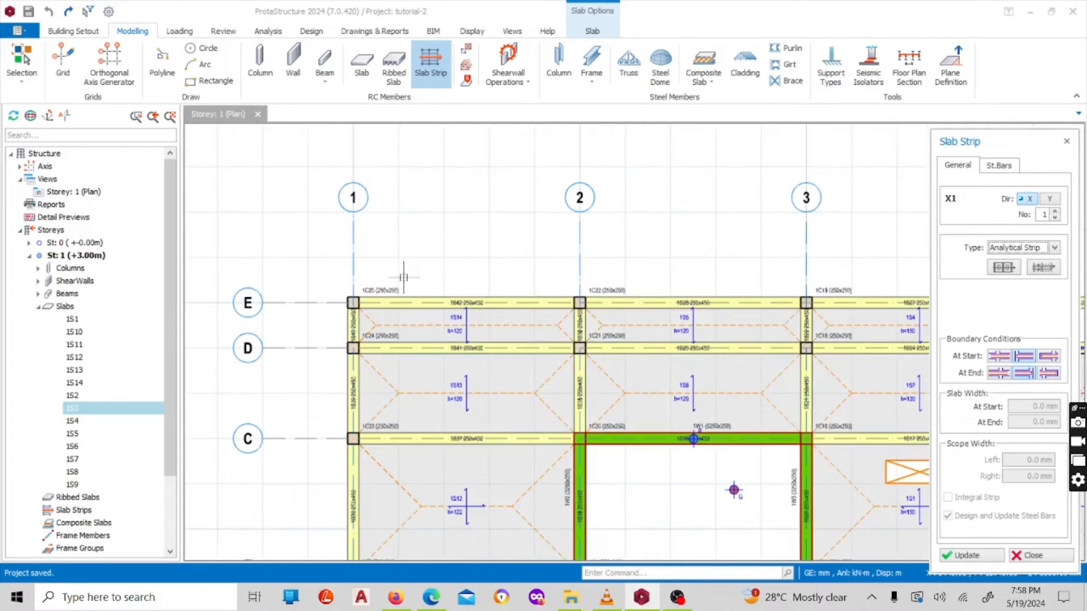
scroll(403, 276, down, 4)
scroll(390, 289, up, 2)
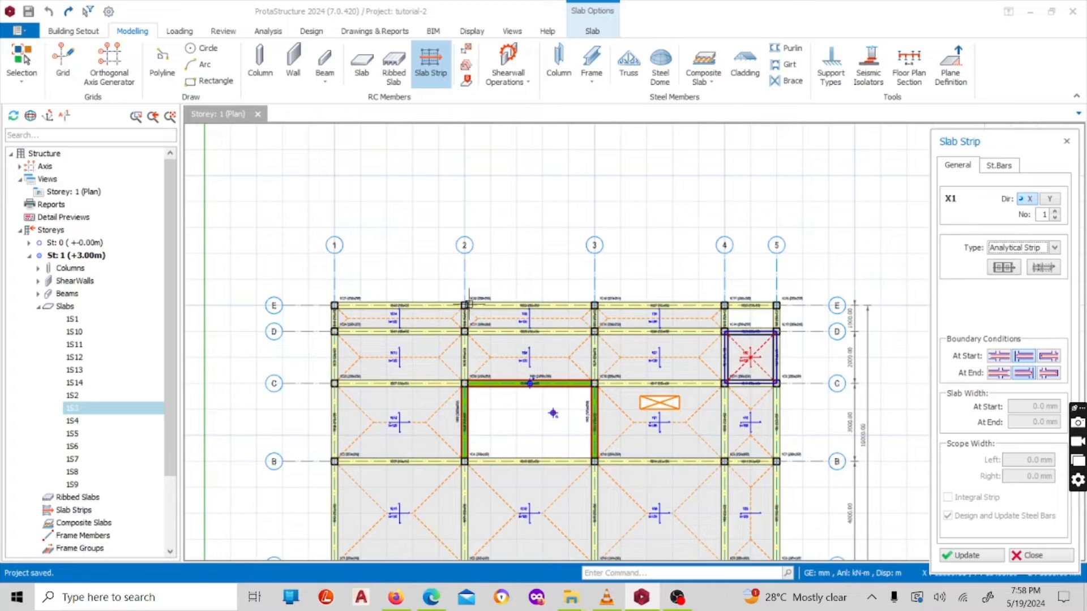
scroll(469, 304, down, 1)
scroll(334, 339, up, 5)
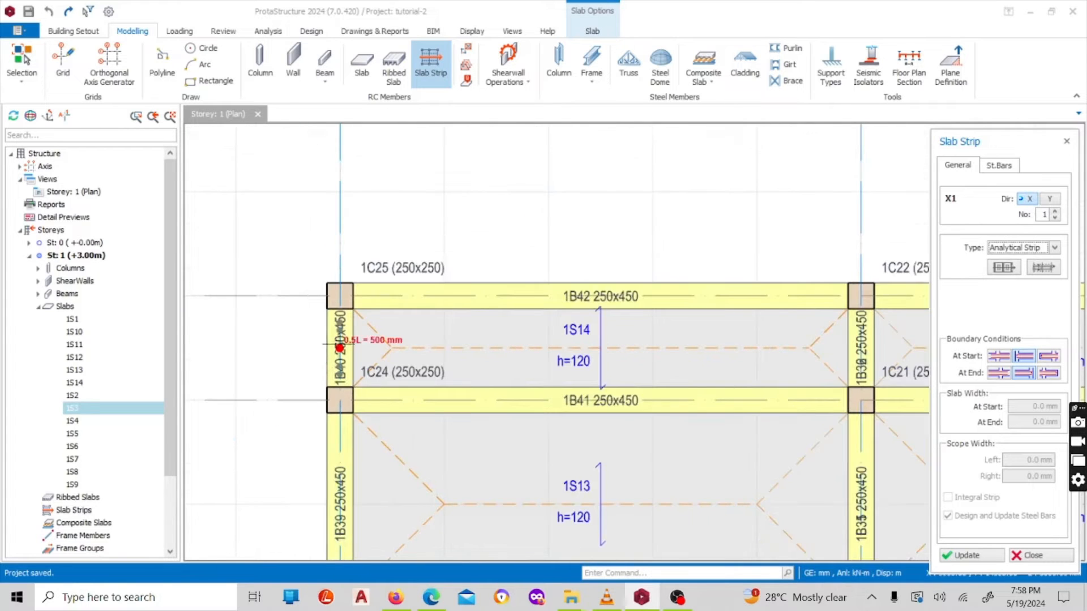
scroll(339, 346, down, 4)
scroll(813, 362, up, 4)
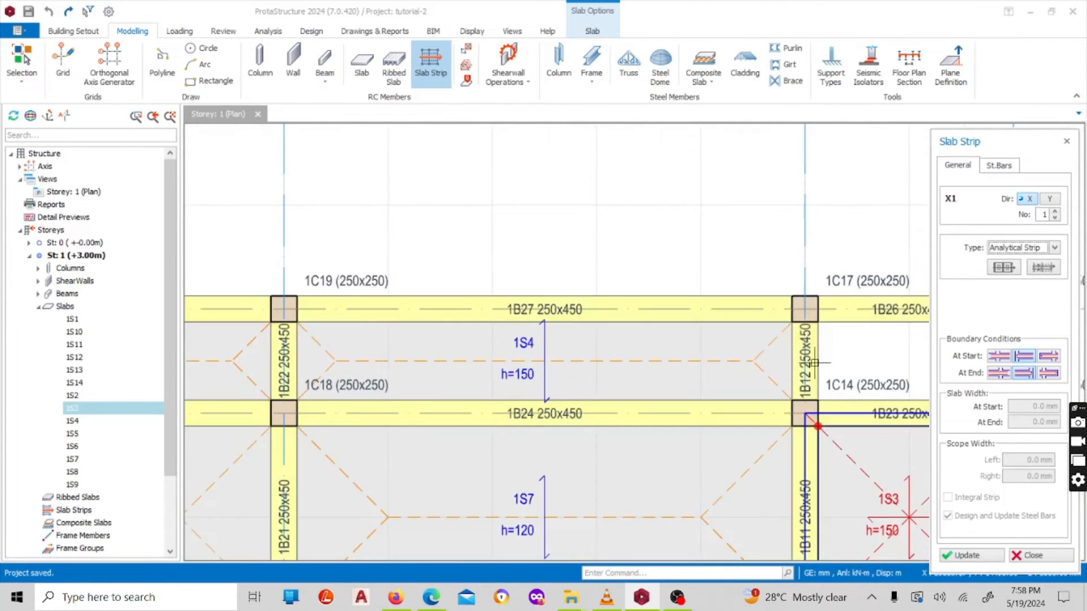
scroll(513, 370, down, 2)
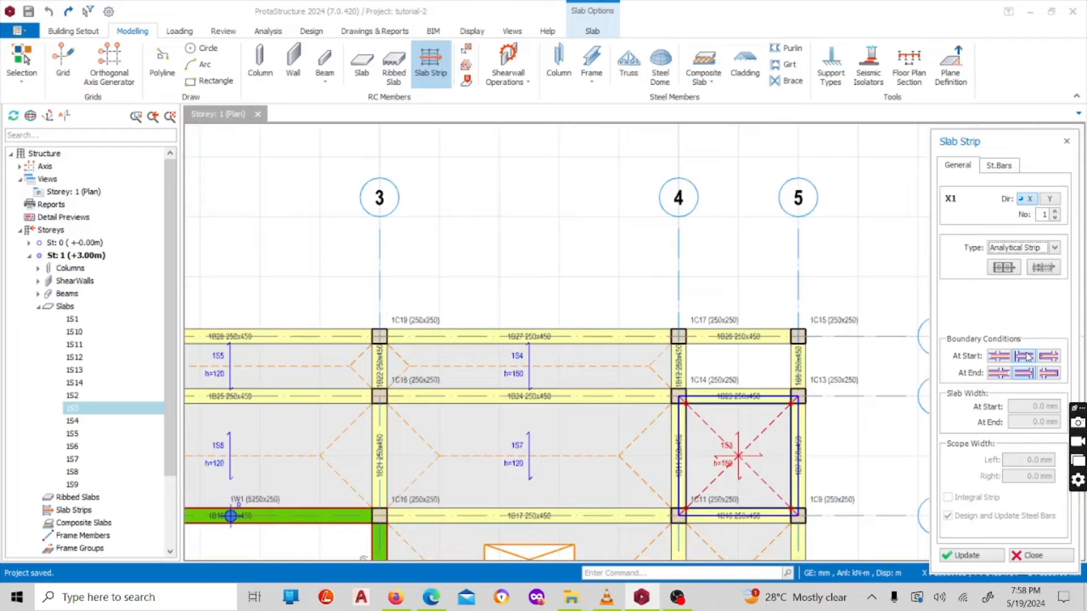
scroll(560, 327, down, 4)
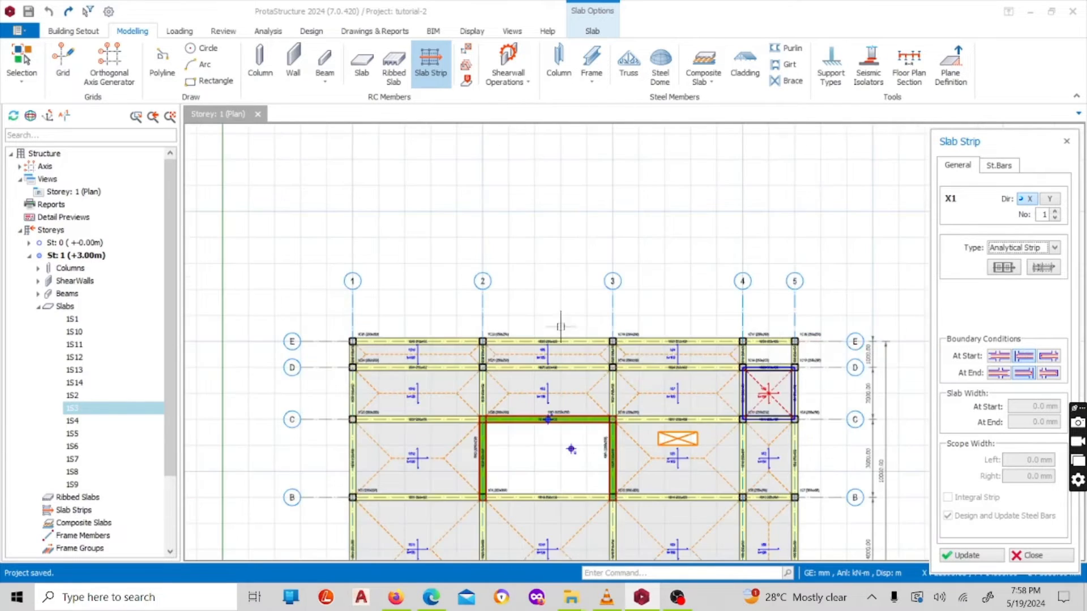
Step: Insert an X-direction analytical slab strip through slabs 1S14, 1S5 and 1S4, from outside axis 1 to just past axis 4
scroll(329, 347, up, 5)
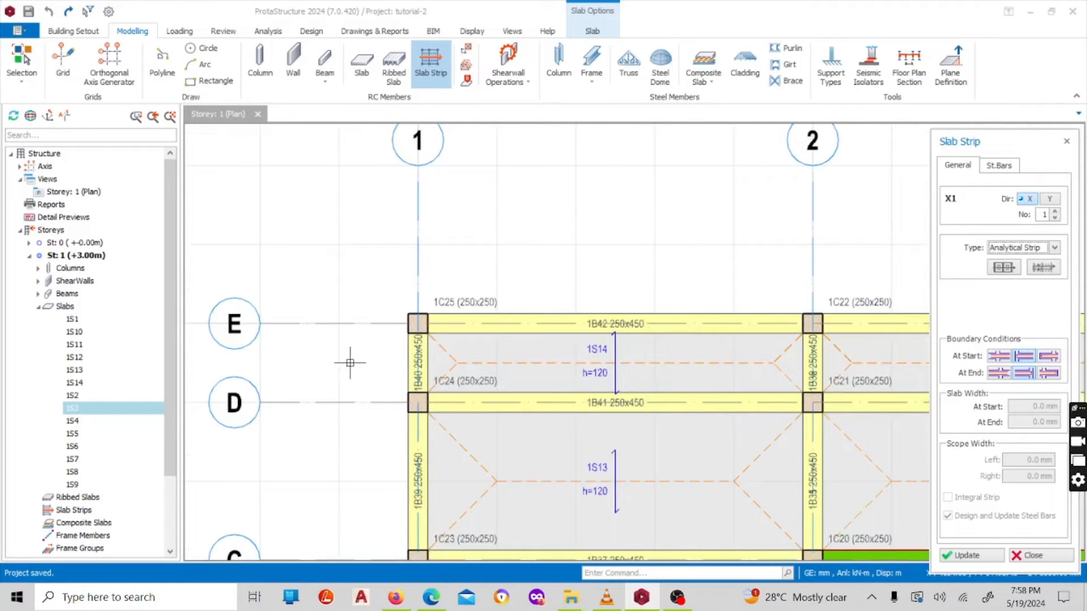
click(350, 362)
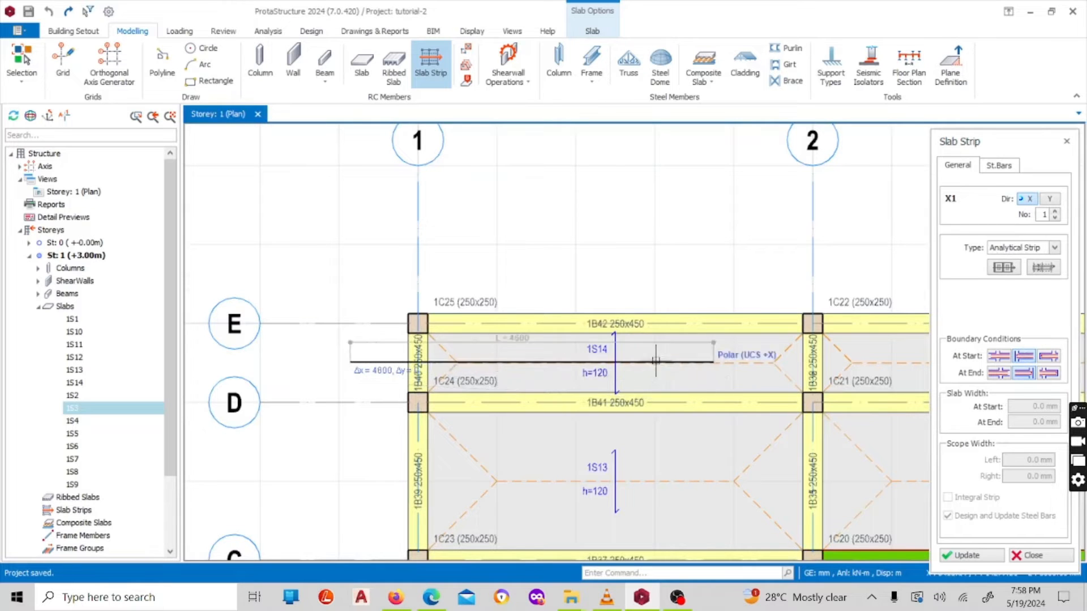
scroll(656, 360, down, 4)
scroll(811, 357, up, 2)
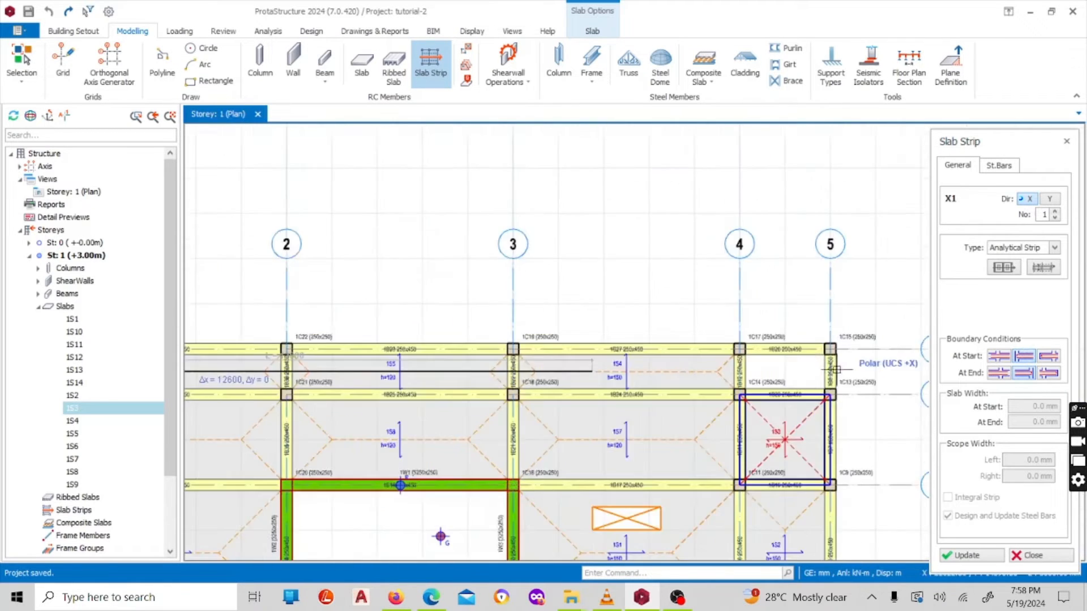
scroll(835, 370, up, 2)
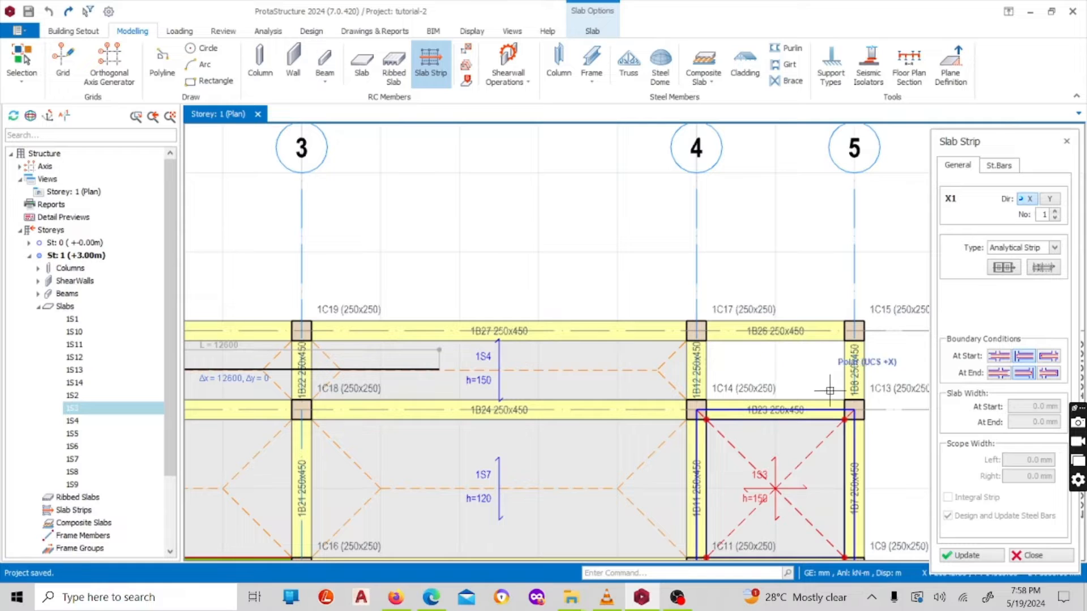
click(747, 365)
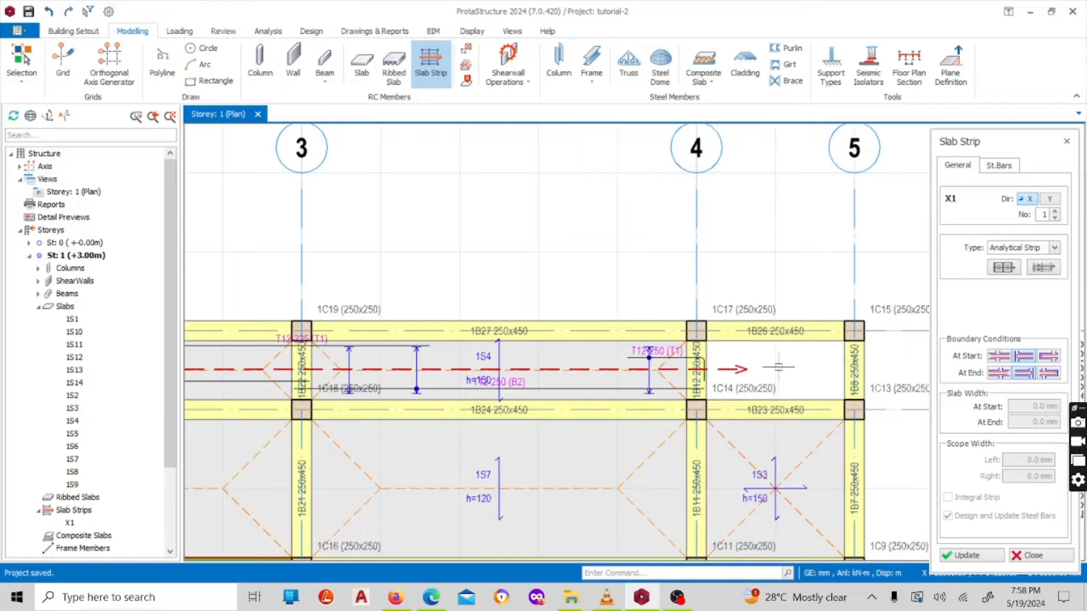
Step: Examine the top and bottom bars along strip X1 from axis 4 back to axis 1
scroll(605, 345, down, 3)
scroll(302, 356, up, 3)
scroll(684, 348, down, 2)
scroll(366, 368, up, 2)
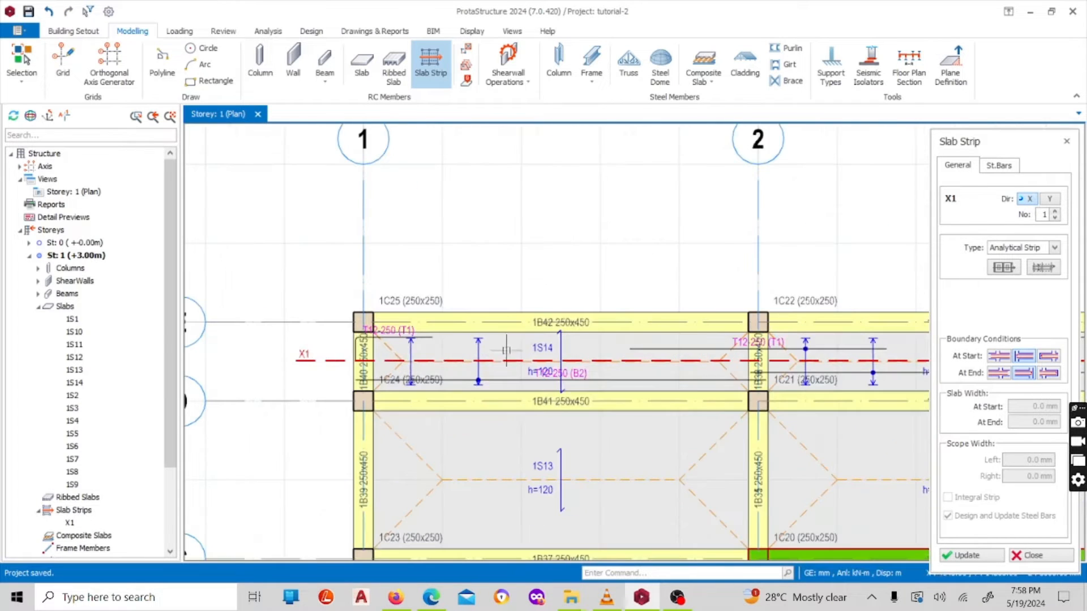
scroll(458, 334, down, 1)
scroll(300, 343, down, 2)
scroll(311, 354, up, 4)
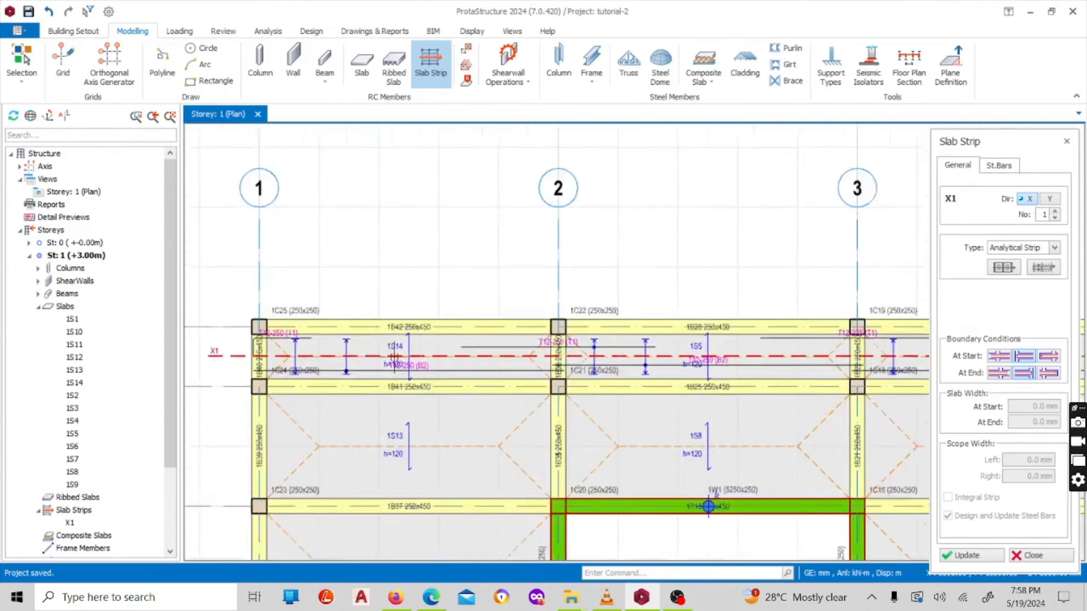
scroll(339, 351, up, 1)
scroll(575, 356, down, 2)
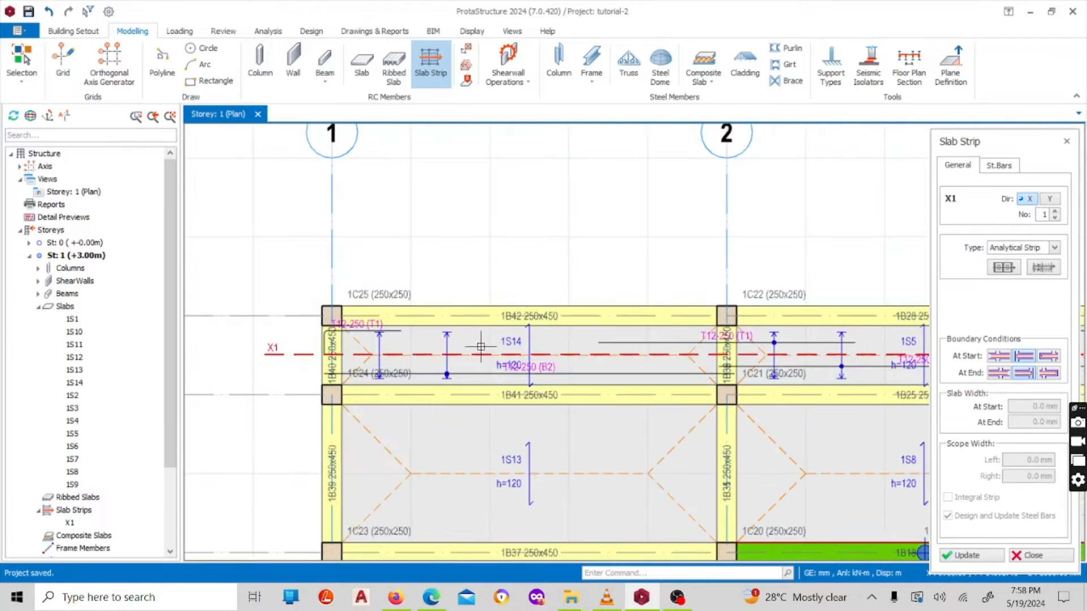
scroll(577, 347, down, 2)
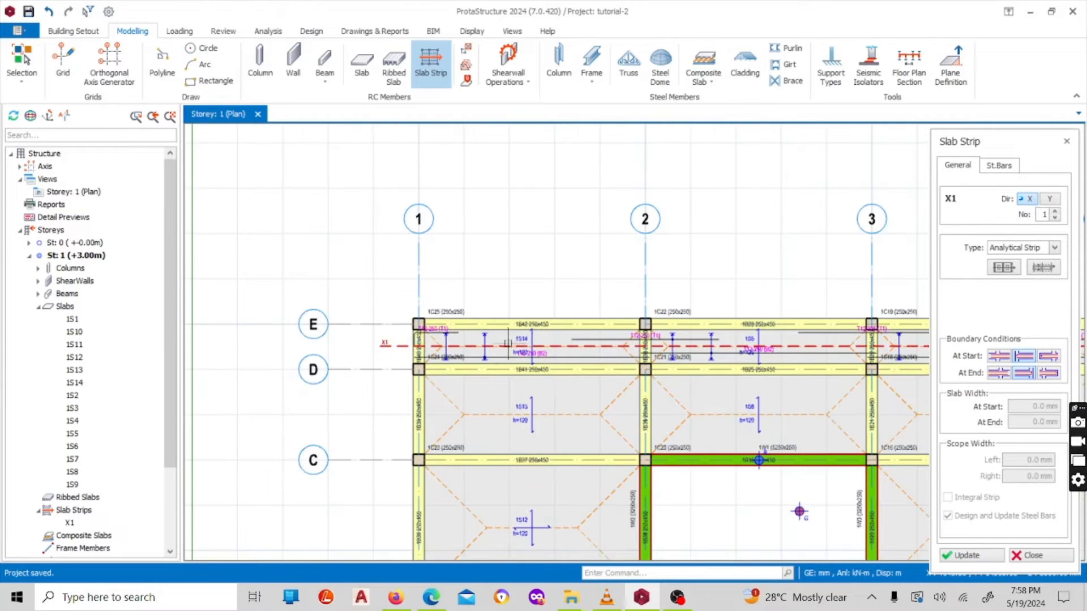
scroll(596, 327, down, 1)
scroll(588, 329, up, 1)
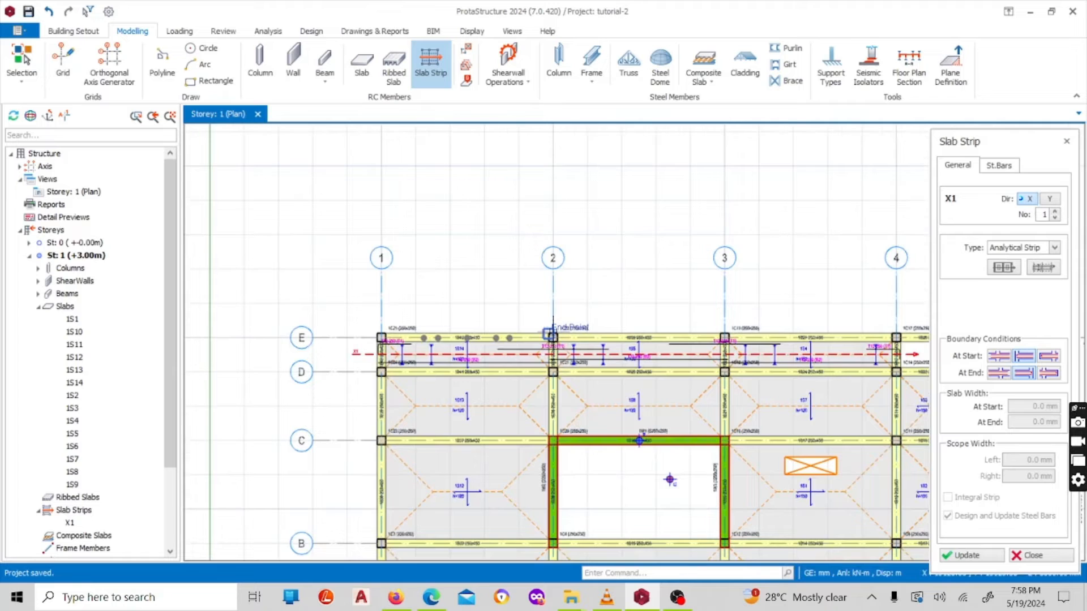
Step: Examine the bar labels and distribution lines of strip X1 within slab 1S14 between axes 1 and 2
scroll(436, 354, up, 2)
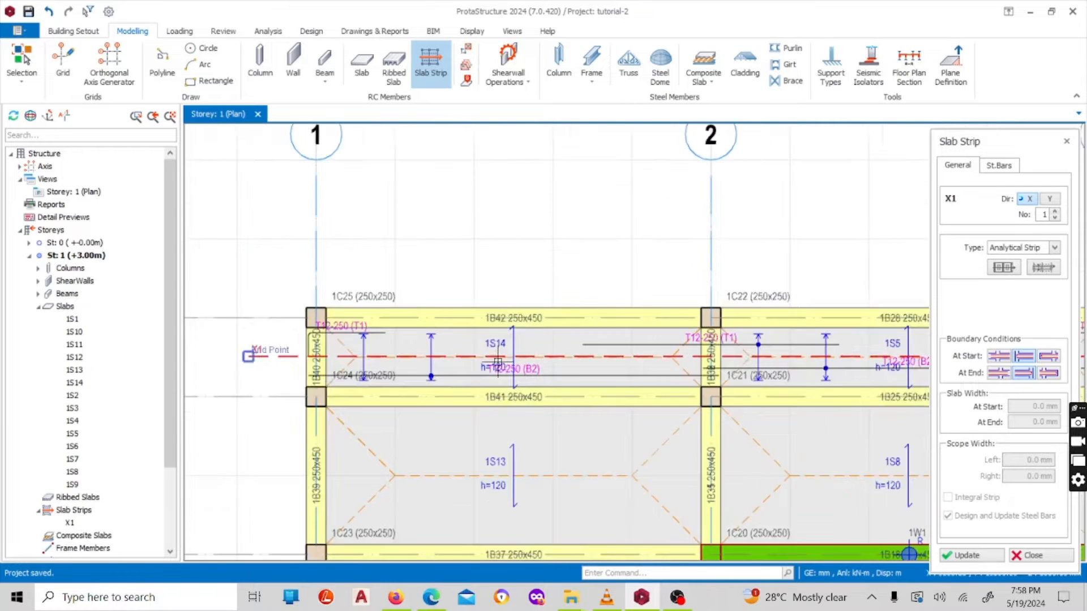
scroll(497, 364, down, 2)
scroll(522, 328, up, 2)
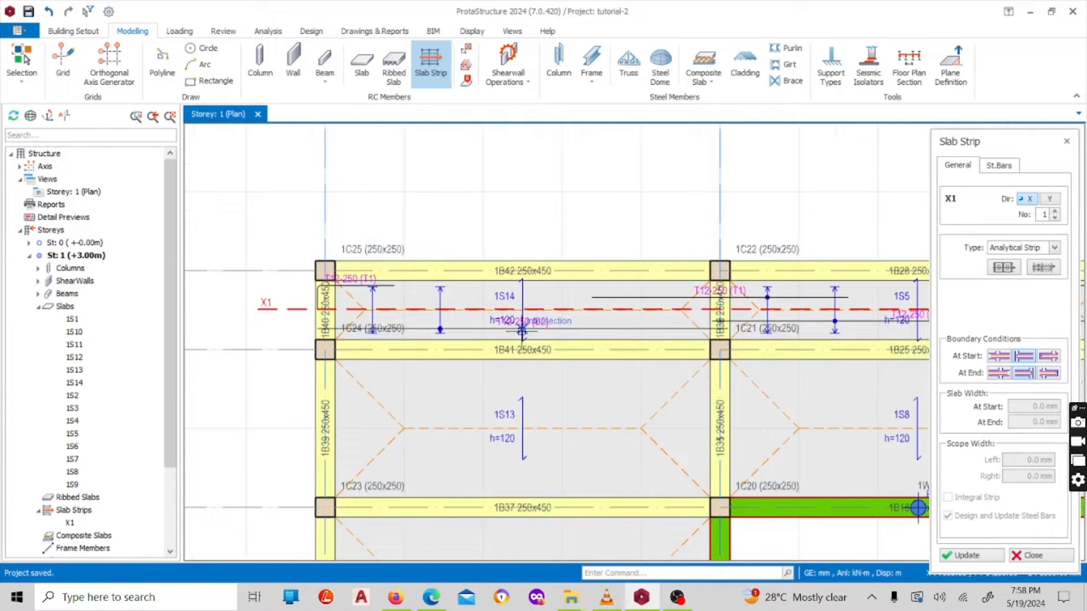
scroll(532, 366, down, 2)
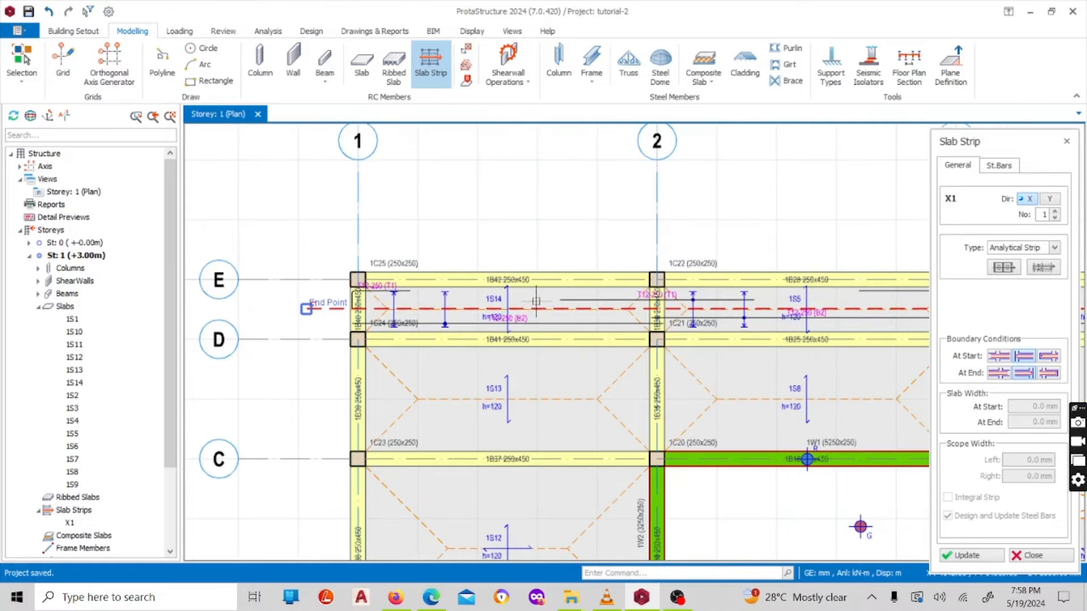
scroll(431, 279, up, 2)
scroll(396, 312, up, 2)
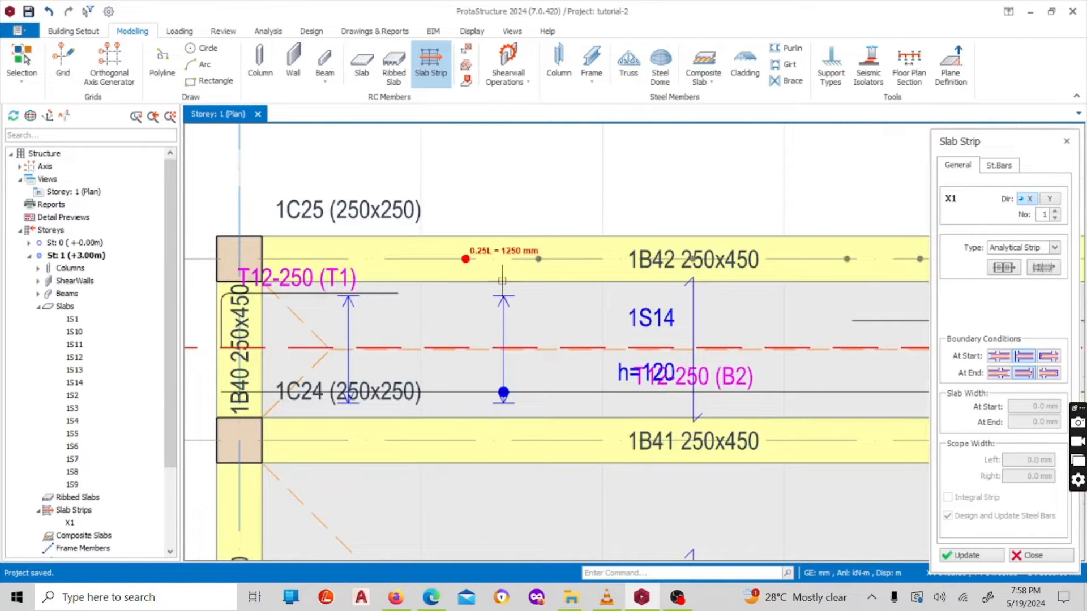
scroll(509, 276, down, 1)
scroll(507, 331, down, 2)
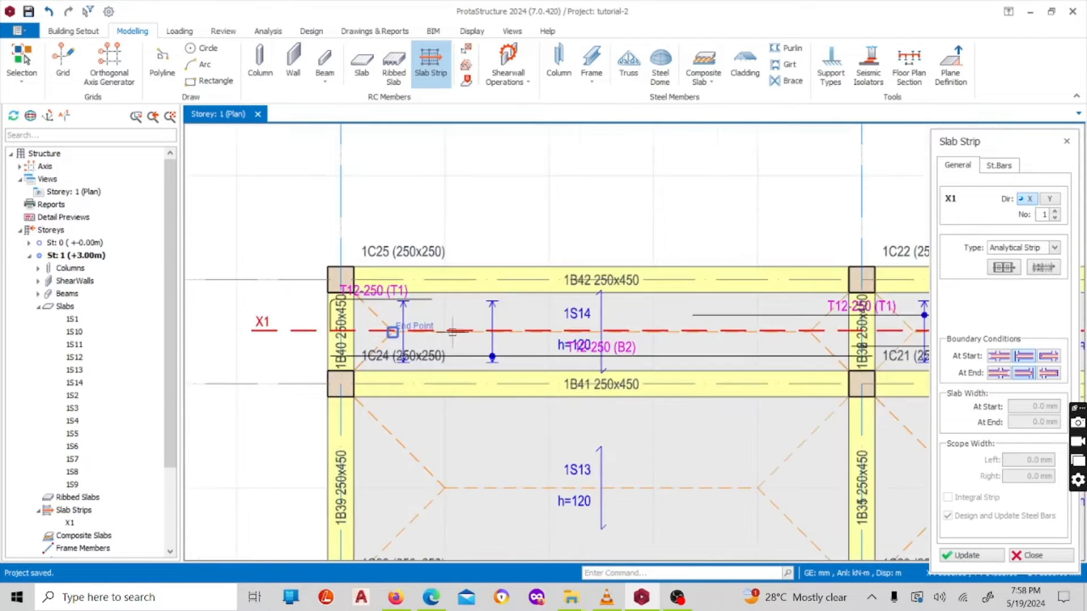
scroll(647, 417, down, 1)
scroll(647, 417, up, 2)
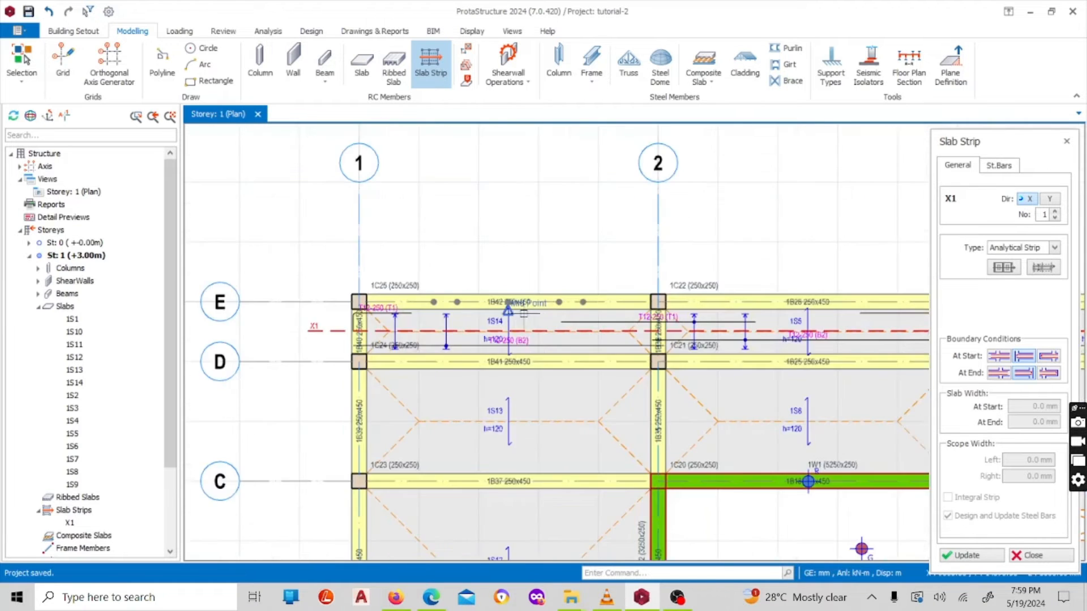
Step: Insert an X-direction analytical slab strip about 18900 mm long through slabs 1S13, 1S8, 1S7 and 1S3, from outside axis 1 to past axis 5
scroll(581, 372, down, 4)
scroll(567, 335, up, 3)
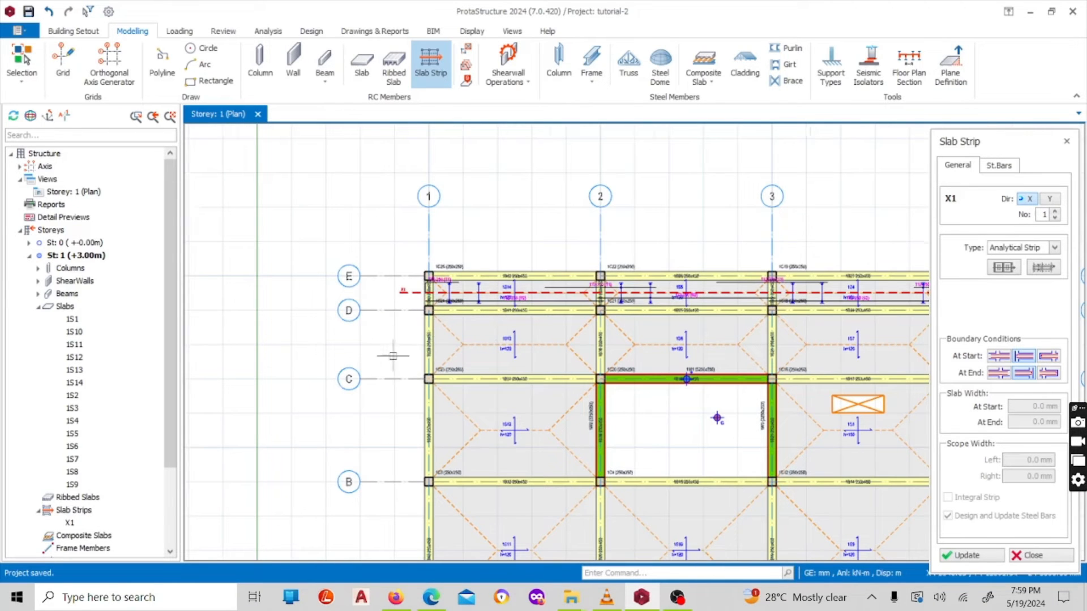
scroll(377, 364, down, 1)
scroll(378, 363, up, 2)
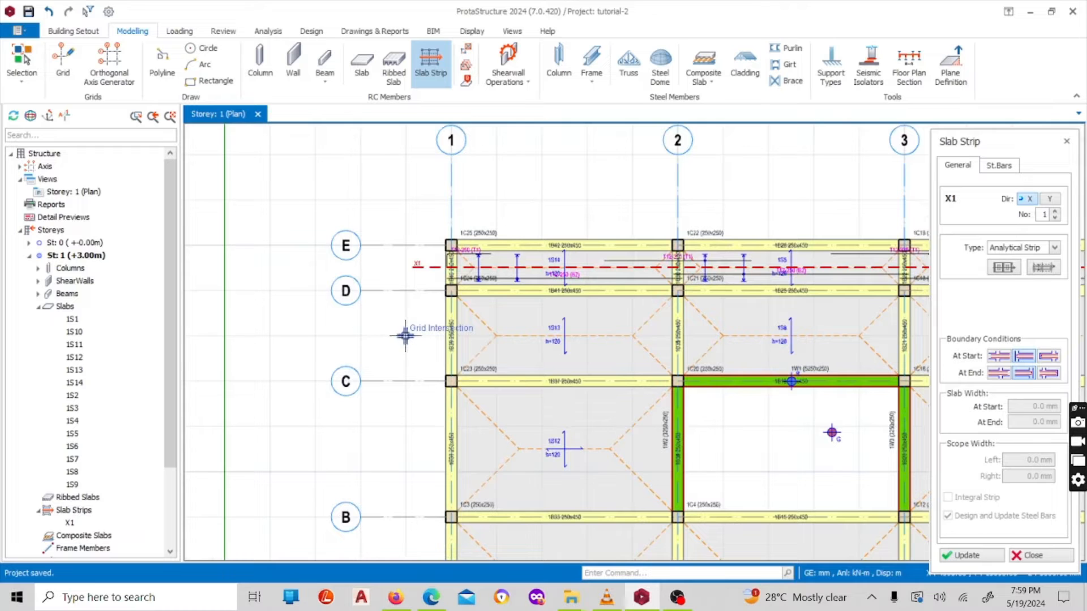
click(407, 335)
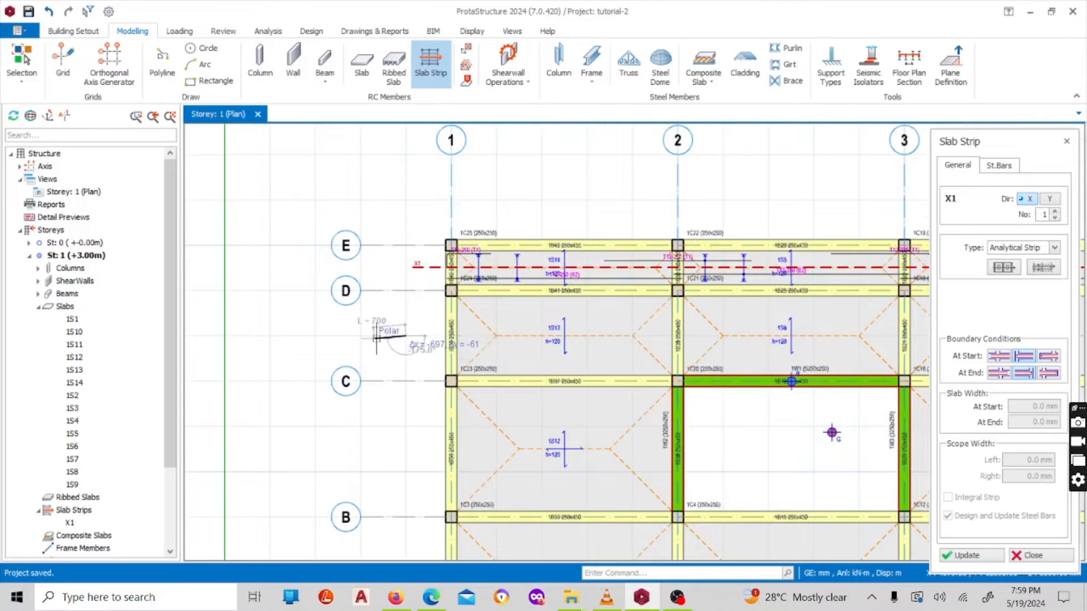
scroll(449, 338, down, 3)
scroll(611, 340, up, 4)
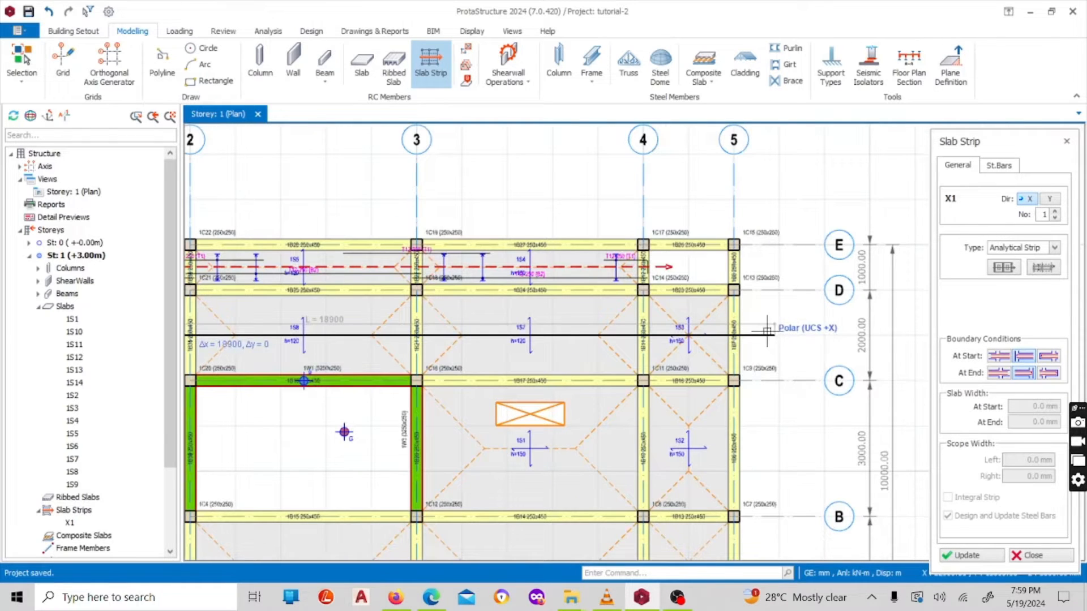
click(768, 335)
Step: Insert an X-direction analytical strip about 6600 mm long through slab 1S12, from outside axis 1 to just past wall 1W2 at axis 2
scroll(736, 317, down, 4)
scroll(479, 249, up, 3)
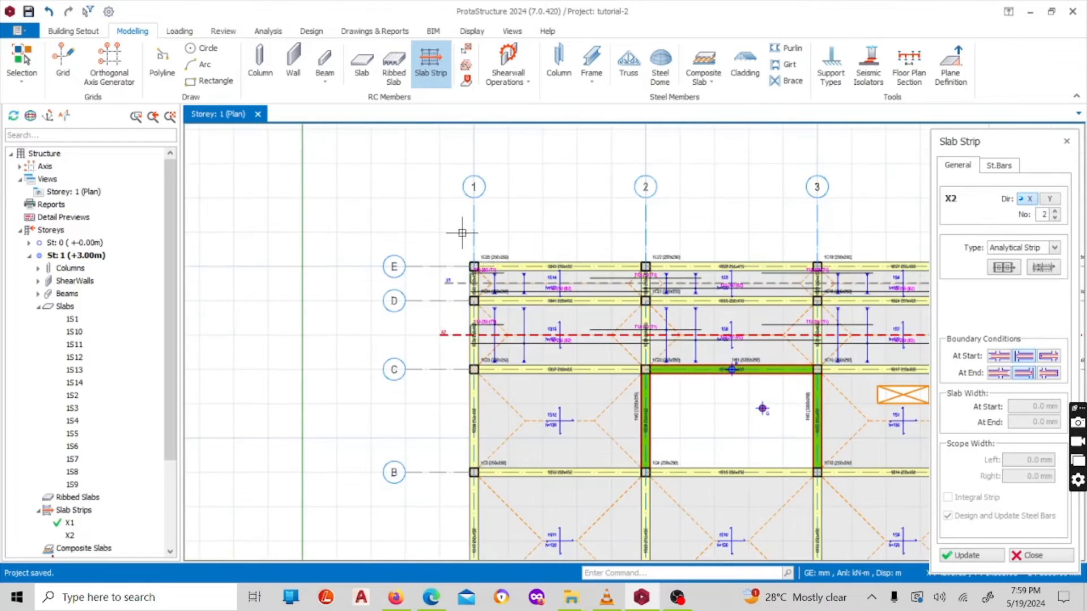
scroll(479, 244, down, 3)
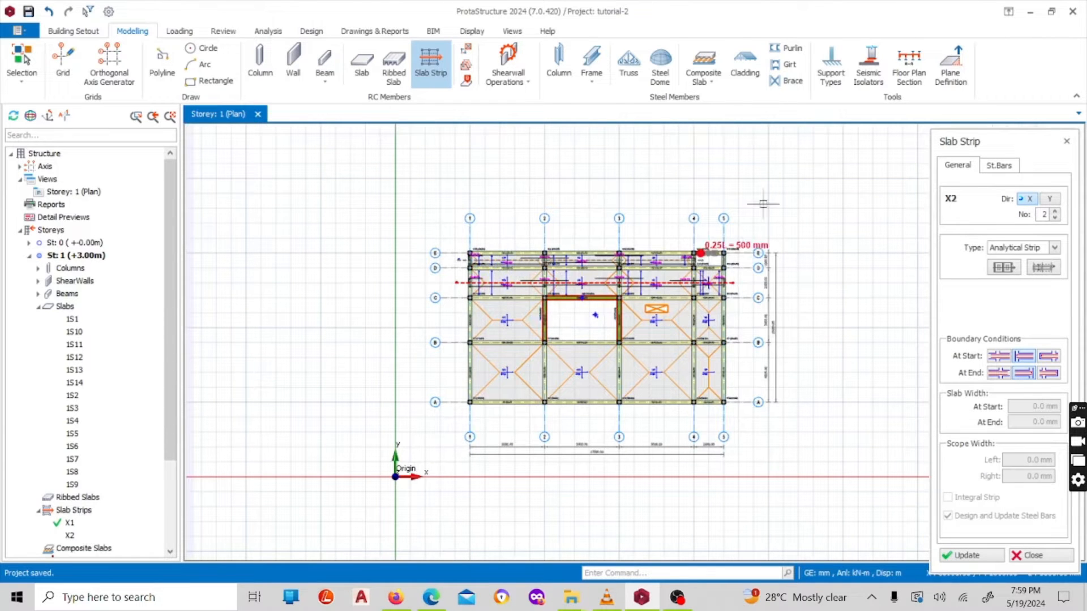
scroll(590, 305, up, 3)
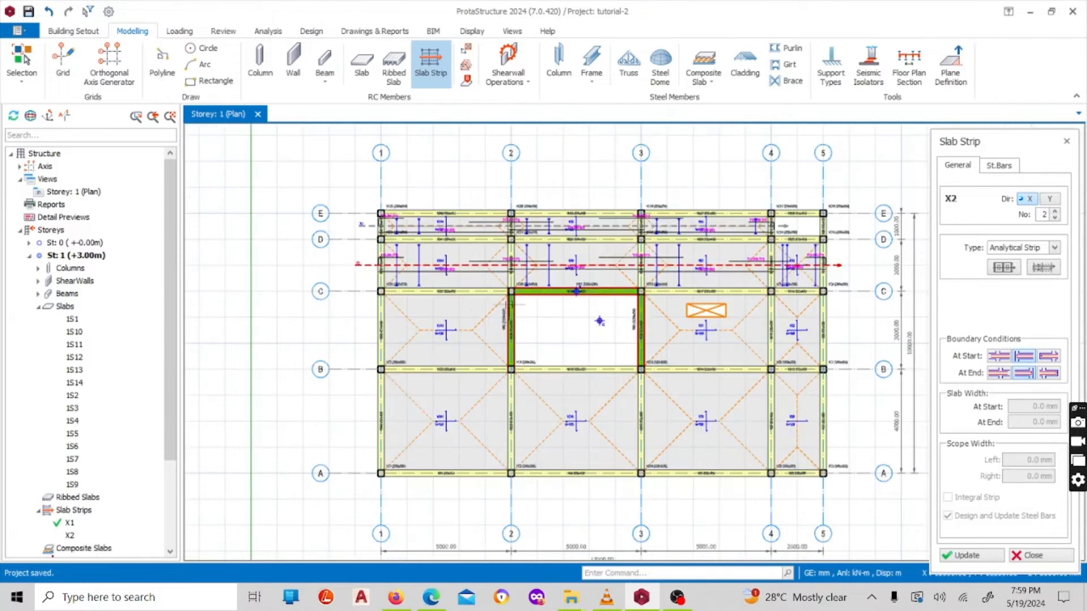
scroll(604, 283, down, 3)
scroll(604, 283, up, 4)
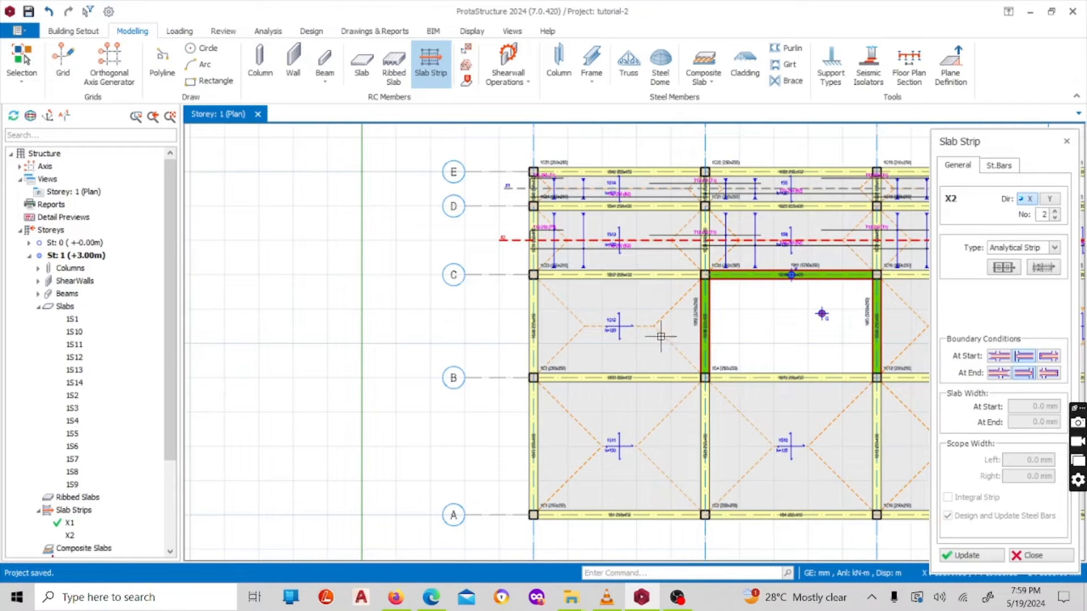
scroll(560, 297, up, 3)
click(460, 350)
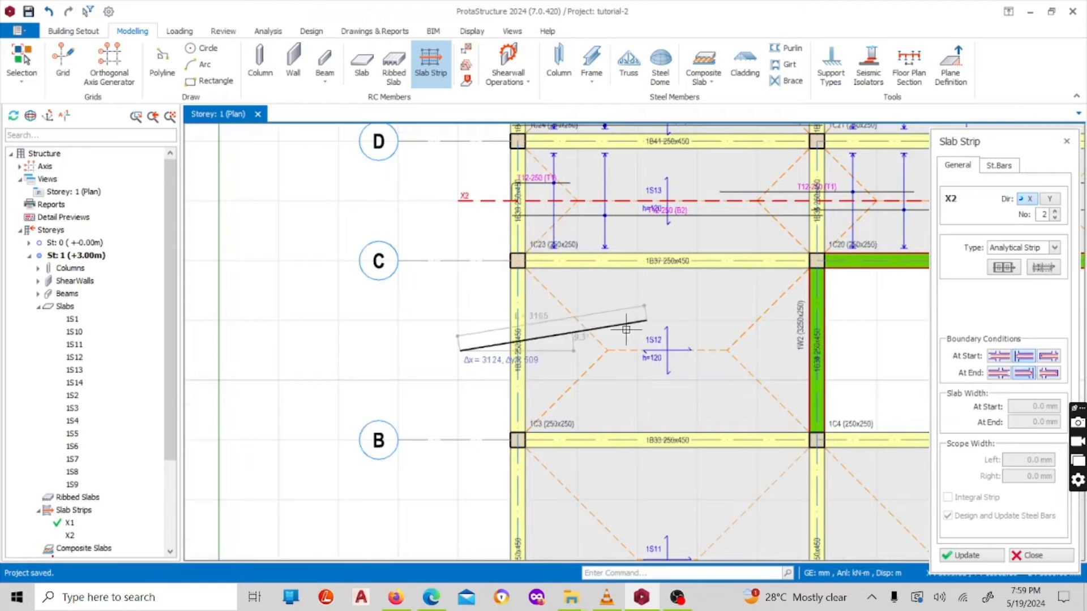
scroll(750, 337, down, 3)
scroll(750, 337, up, 2)
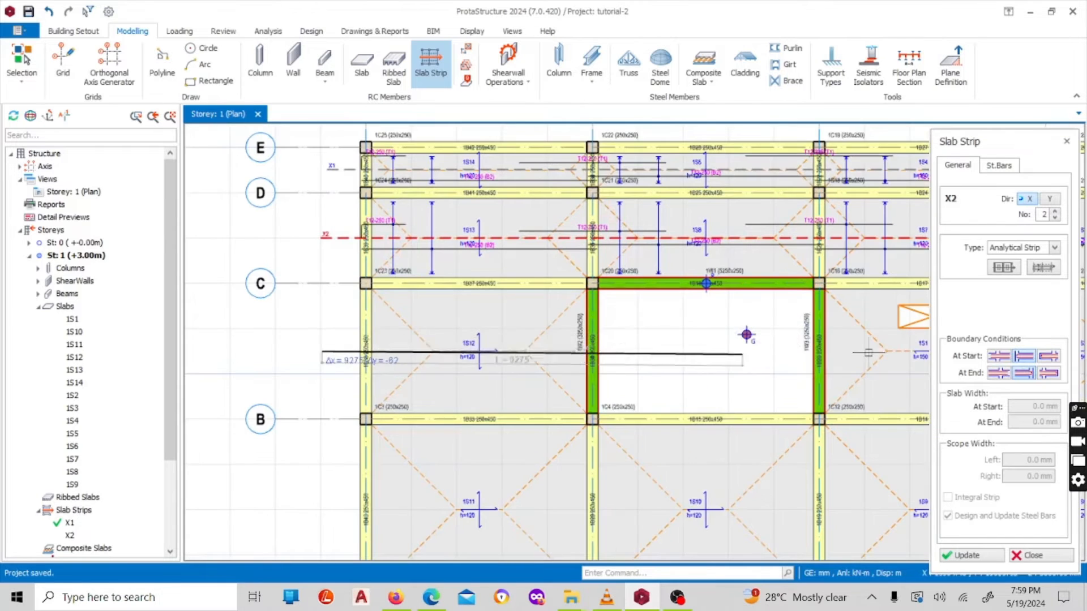
scroll(878, 322, up, 2)
scroll(686, 333, down, 3)
scroll(644, 338, up, 2)
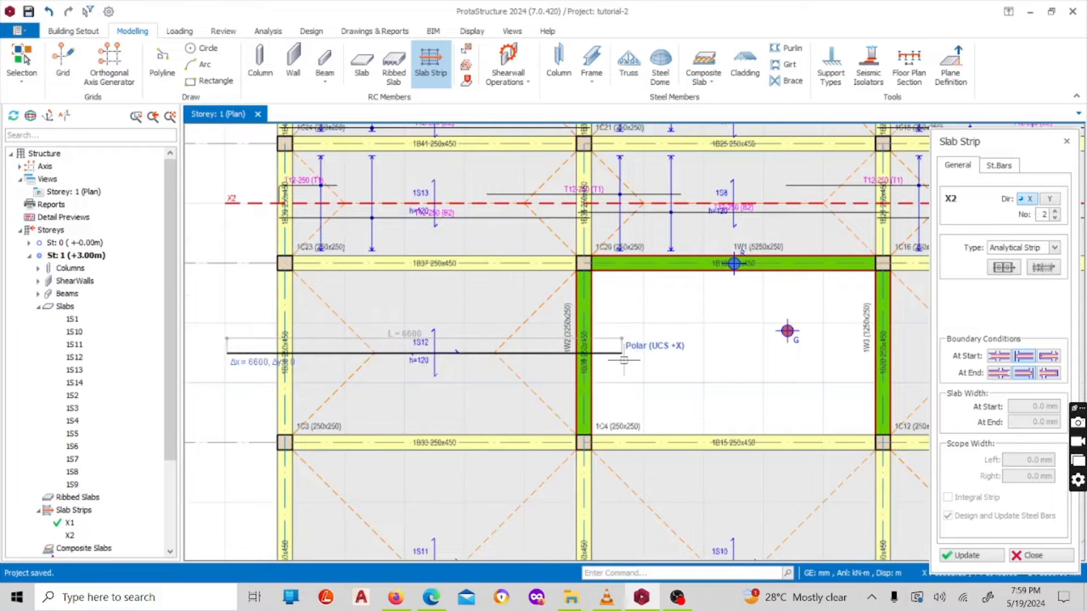
click(623, 360)
Step: Insert an X-direction analytical strip through slabs 1S1 and 1S2, from inside the opening just before axis 3 to past axis 5
scroll(660, 337, up, 3)
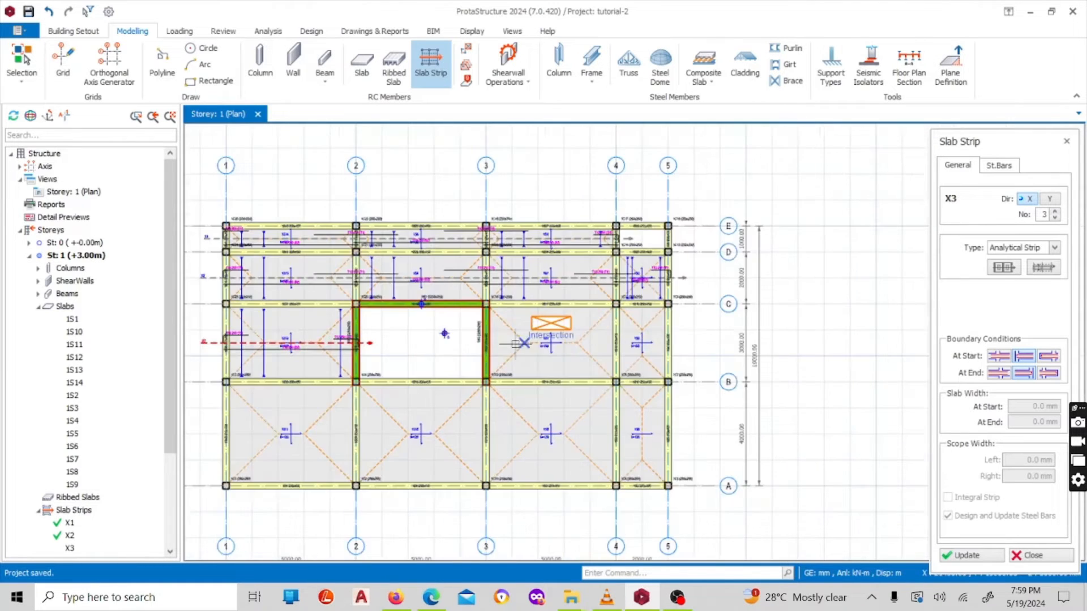
click(433, 352)
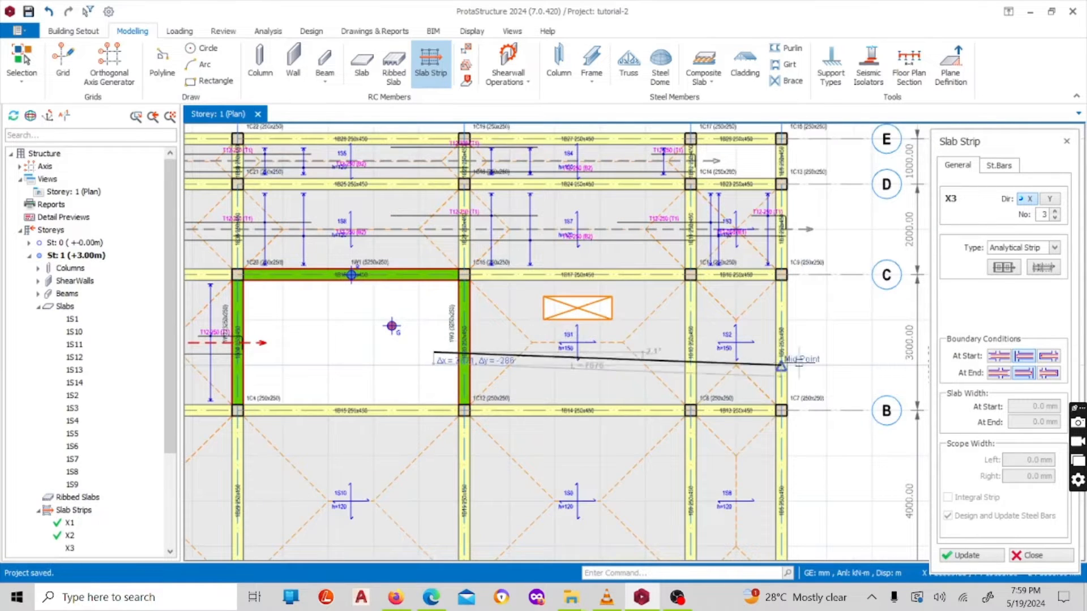
click(826, 348)
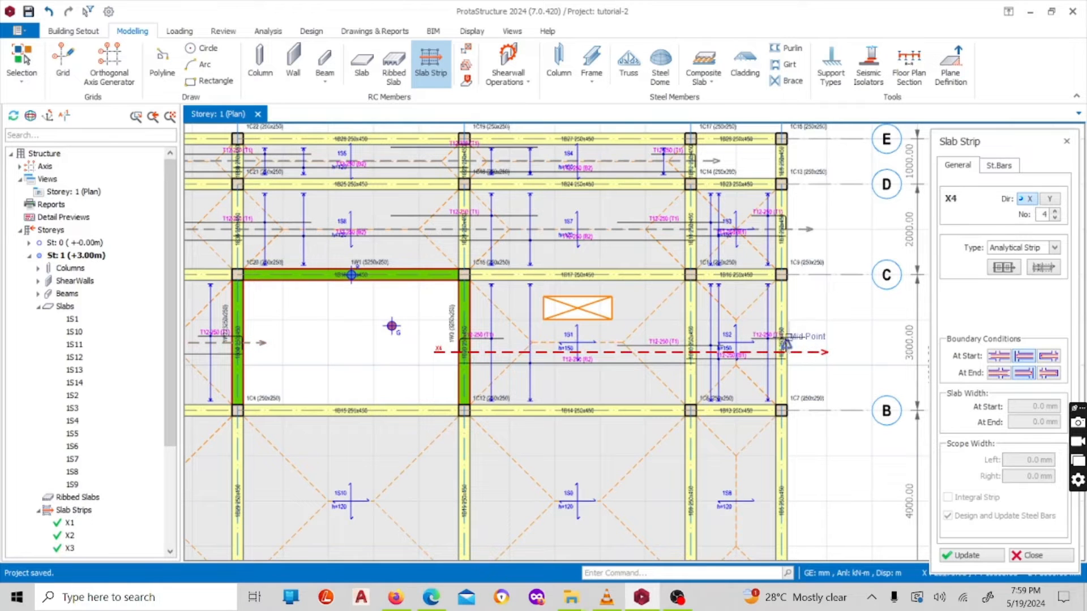
scroll(737, 239, down, 4)
scroll(523, 300, up, 3)
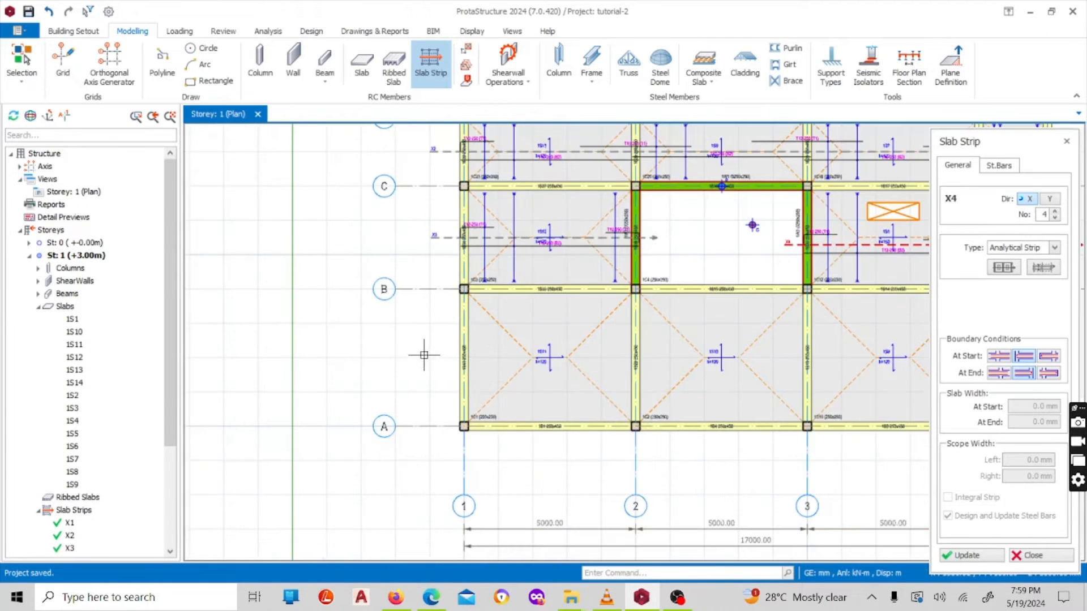
click(428, 360)
scroll(722, 362, down, 3)
scroll(786, 368, up, 3)
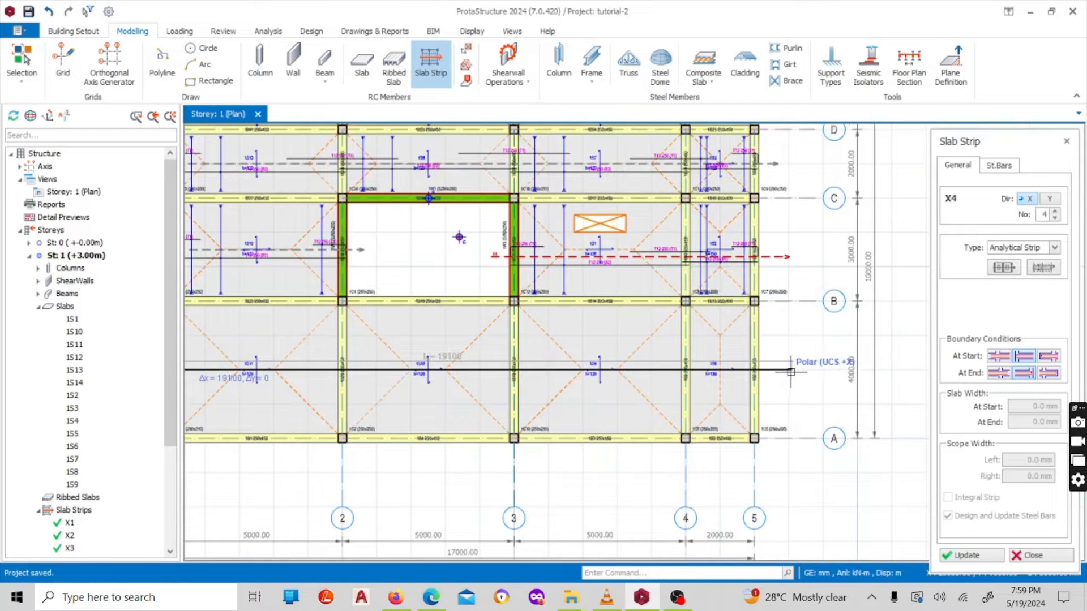
scroll(693, 340, up, 3)
scroll(685, 336, down, 2)
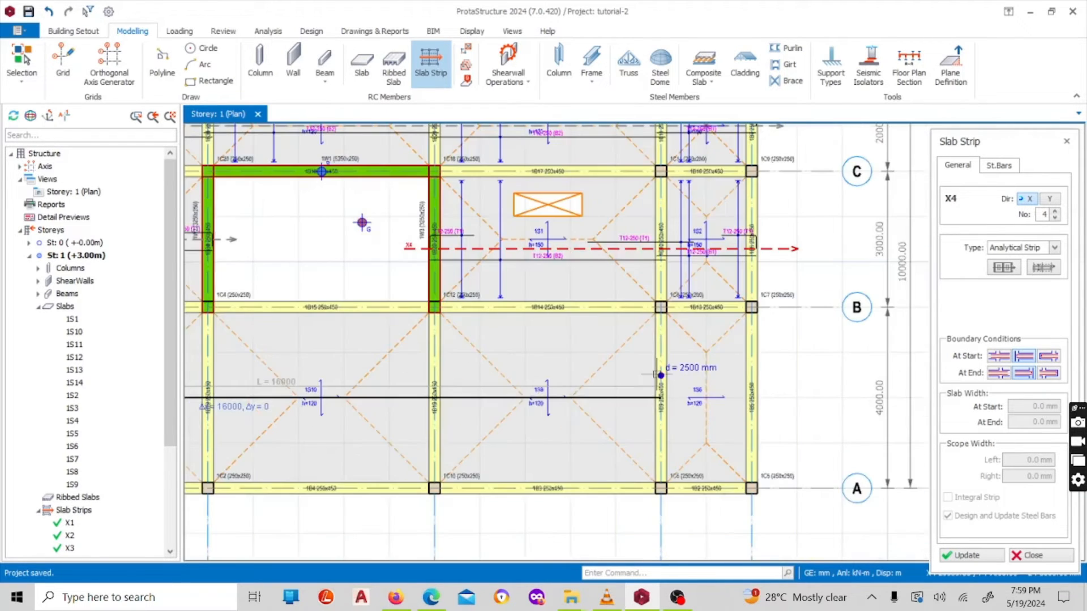
scroll(669, 334, down, 4)
scroll(697, 222, up, 6)
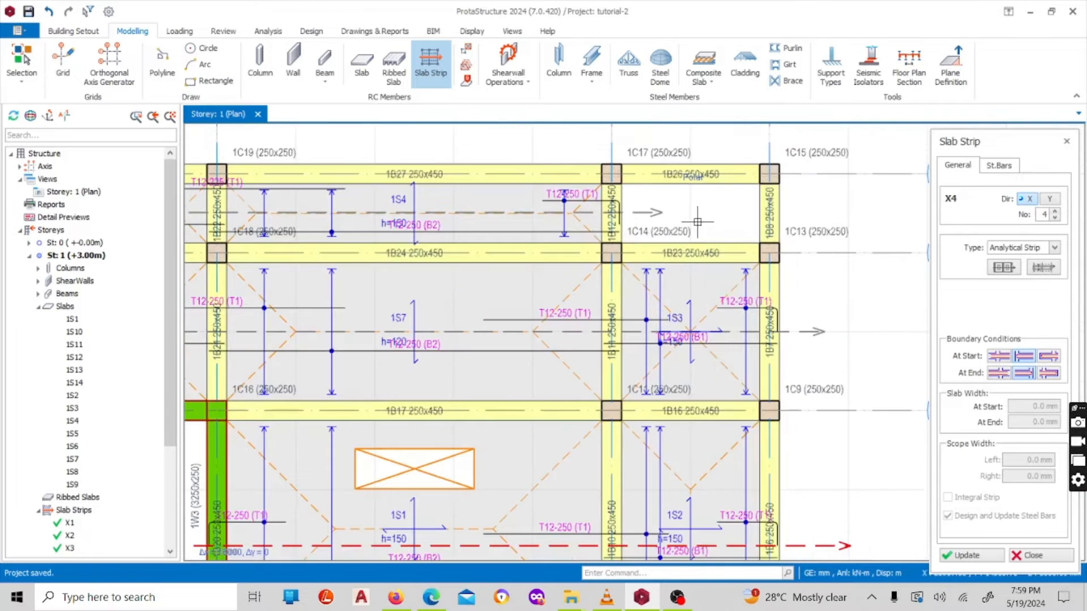
scroll(351, 375, down, 2)
scroll(351, 376, down, 2)
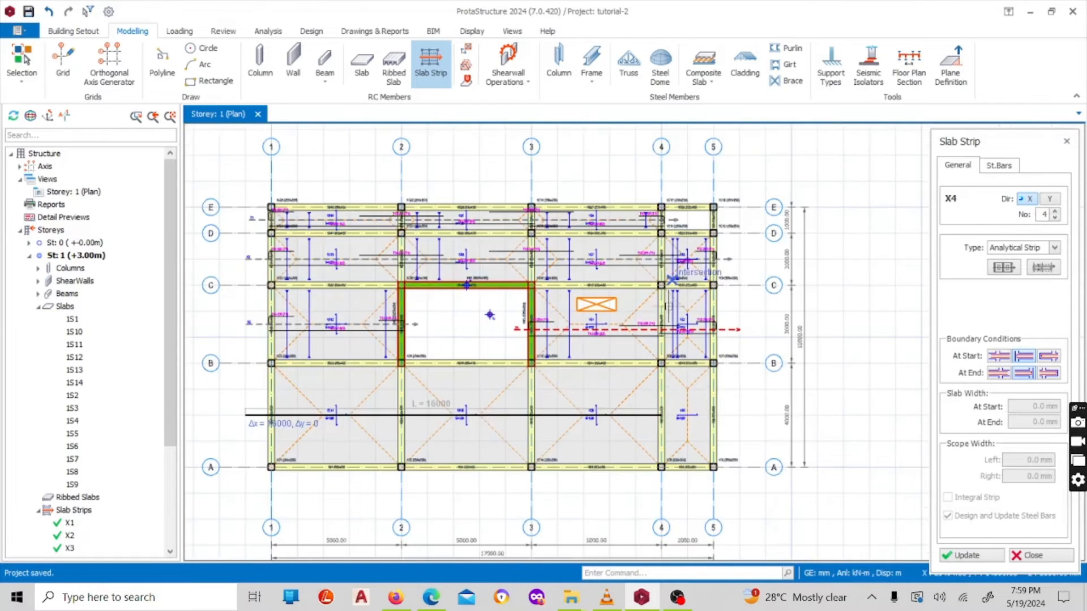
scroll(434, 280, up, 1)
scroll(663, 444, up, 3)
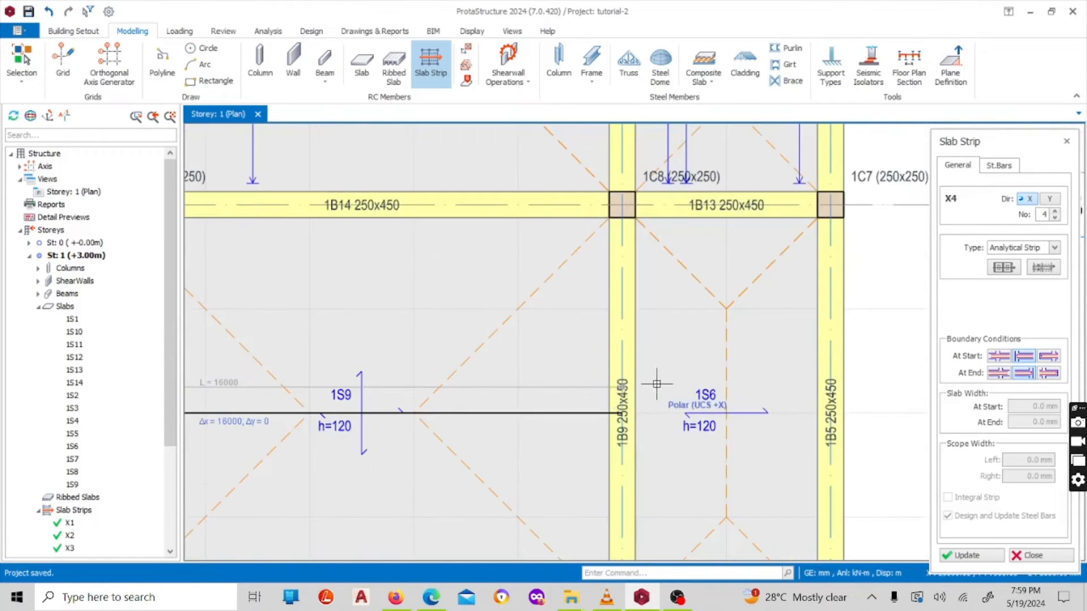
scroll(690, 365, down, 2)
scroll(690, 365, down, 4)
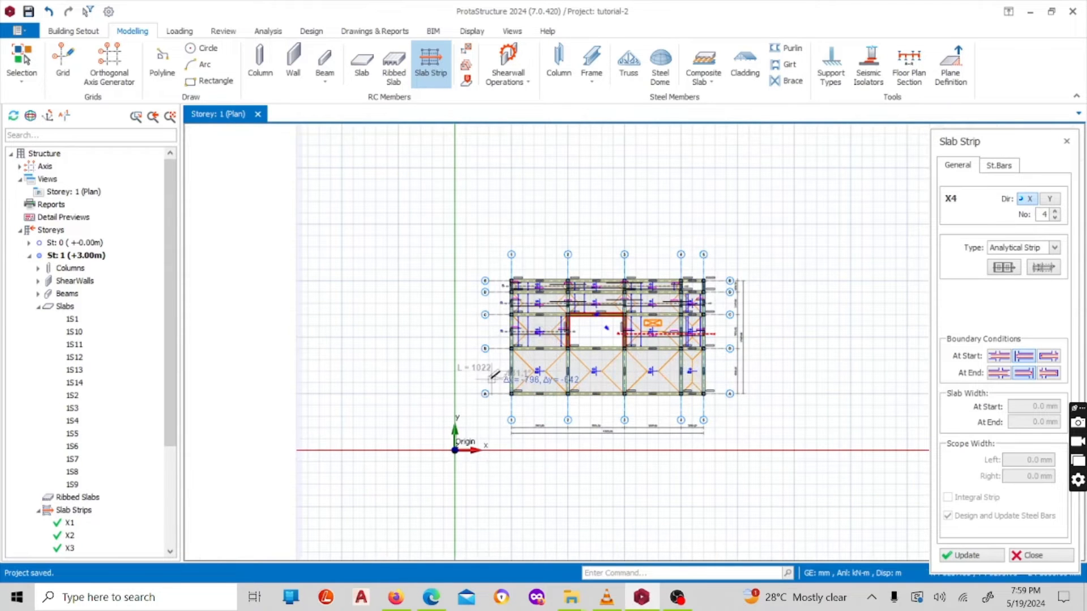
scroll(692, 371, up, 1)
scroll(693, 372, up, 5)
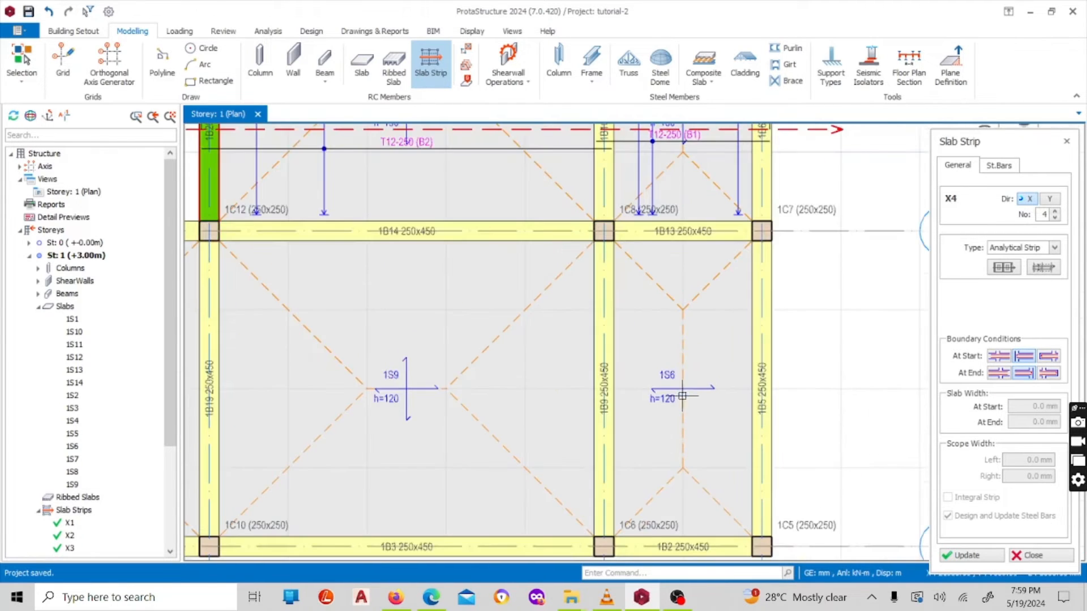
Step: Examine slab 1S6's span direction and its supporting beams 1B9 and 1B5 between axes A and B
scroll(687, 346, down, 2)
scroll(685, 382, up, 2)
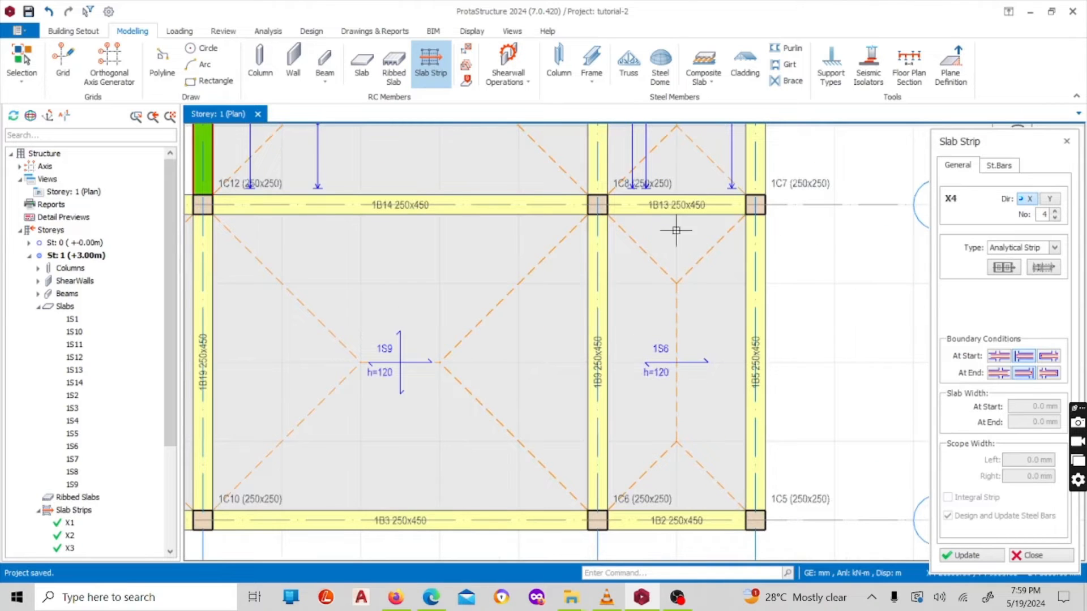
scroll(765, 341, down, 3)
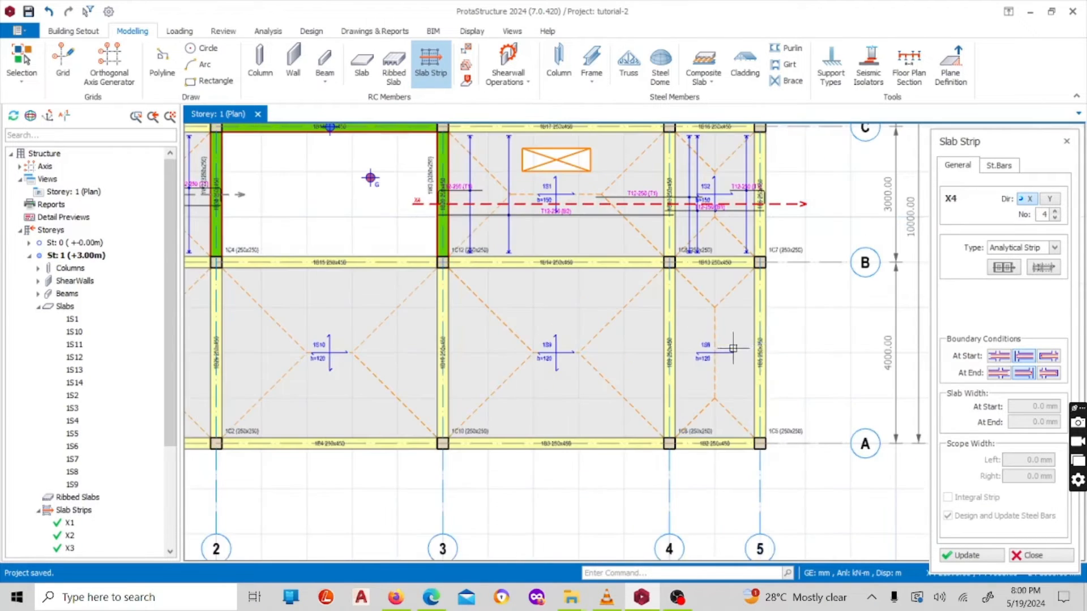
scroll(694, 325, up, 2)
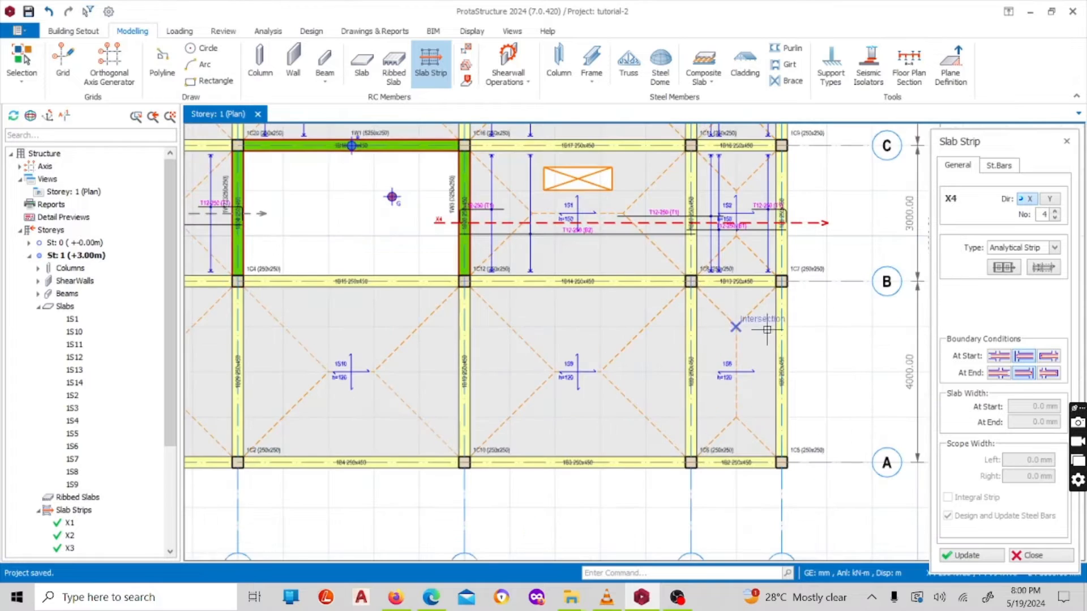
scroll(701, 339, down, 1)
scroll(328, 338, up, 1)
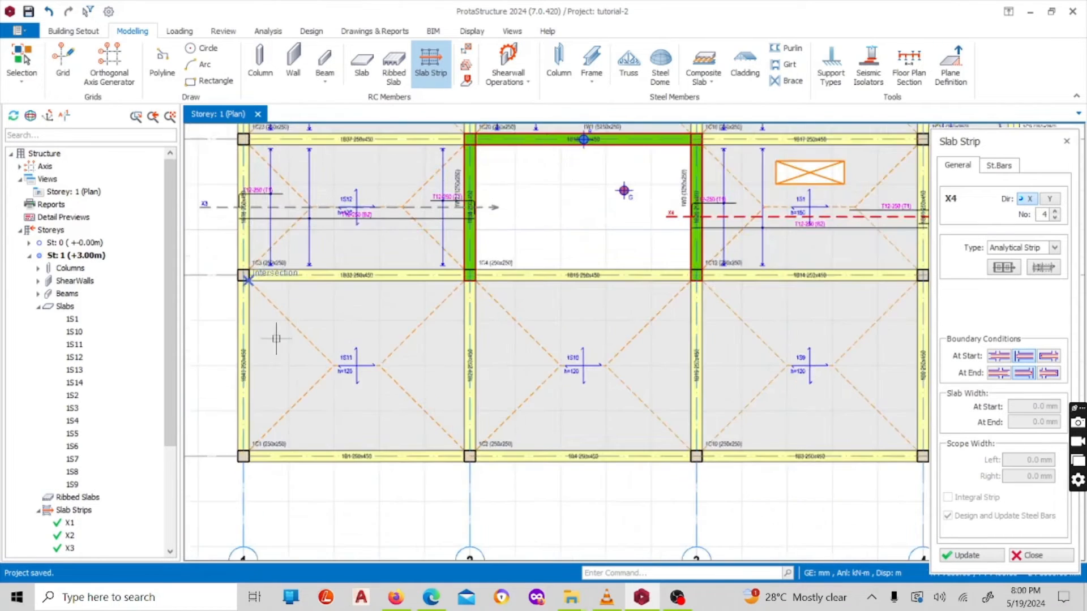
scroll(430, 317, down, 3)
scroll(543, 355, up, 4)
scroll(544, 357, up, 2)
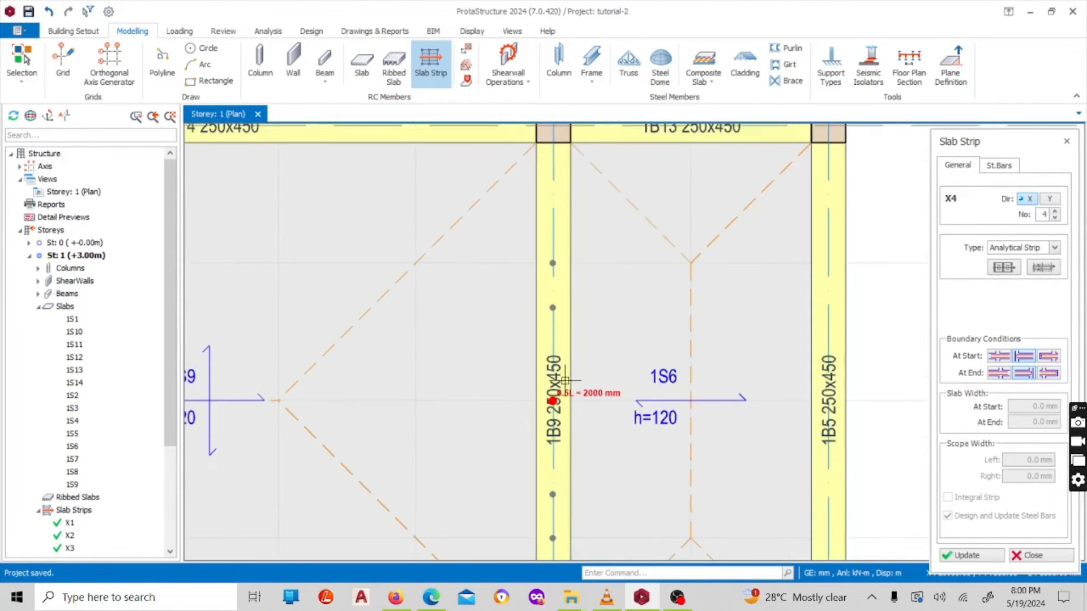
scroll(575, 411, down, 1)
scroll(582, 366, down, 1)
scroll(585, 362, down, 3)
scroll(577, 363, up, 3)
scroll(577, 365, down, 5)
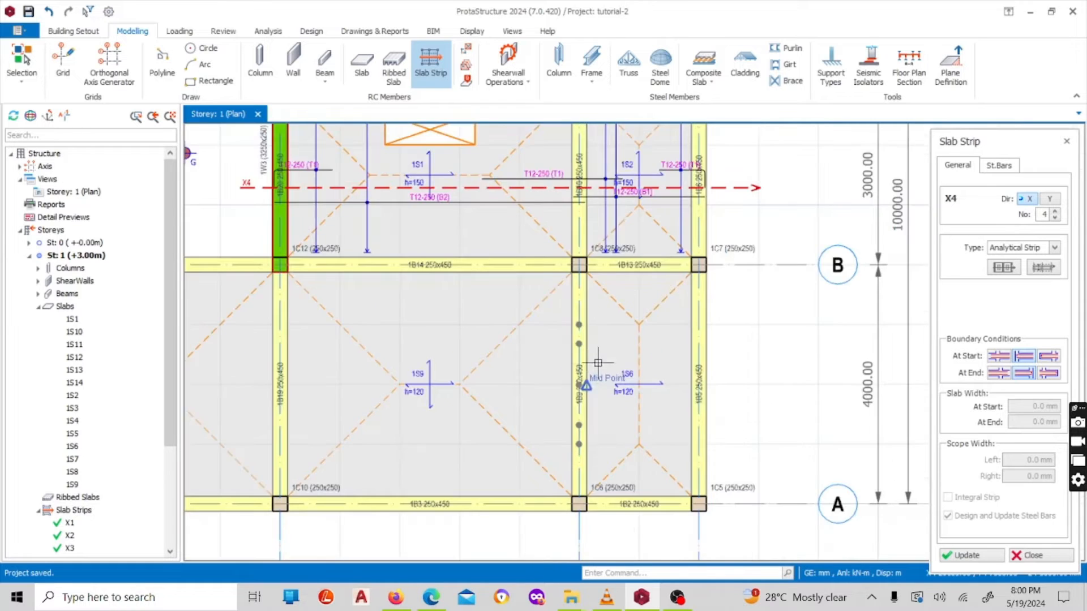
Step: Insert a 16125 mm X-direction analytical strip through slabs 1S11, 1S10 and 1S9, from outside axis 1 to the far face of beam 1B9 at axis 4
scroll(258, 357, up, 2)
scroll(345, 364, up, 3)
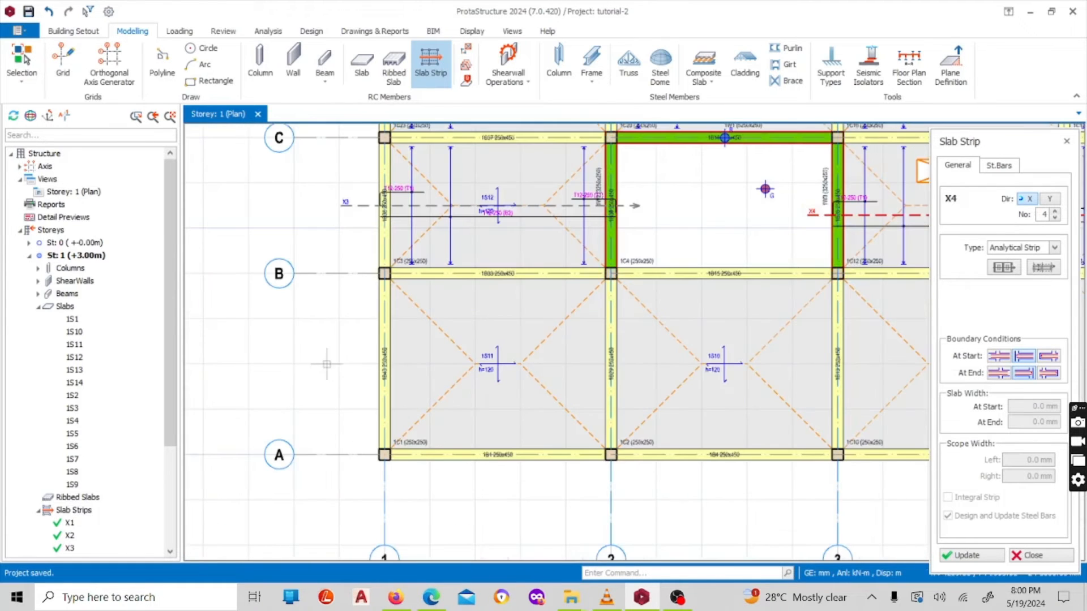
click(340, 363)
scroll(566, 365, down, 3)
scroll(600, 397, up, 3)
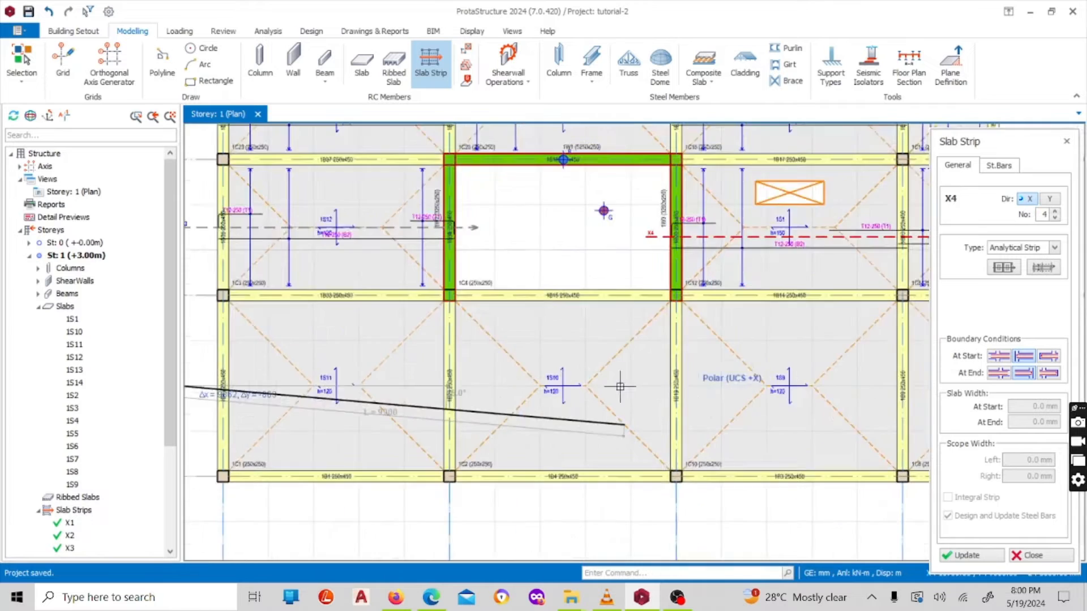
scroll(724, 371, down, 4)
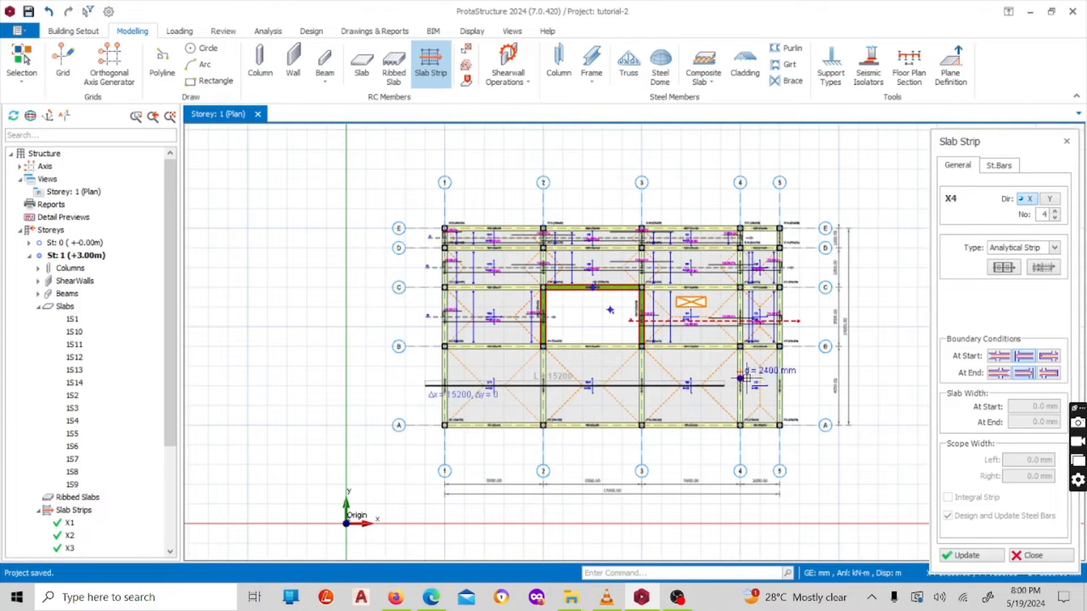
scroll(761, 390, up, 3)
scroll(737, 395, up, 3)
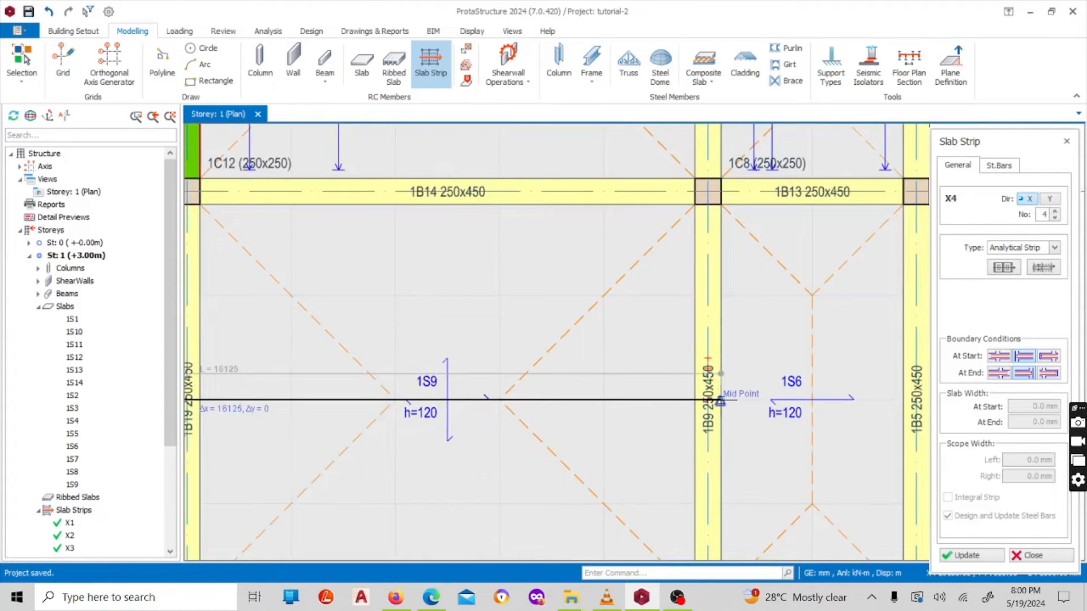
click(719, 401)
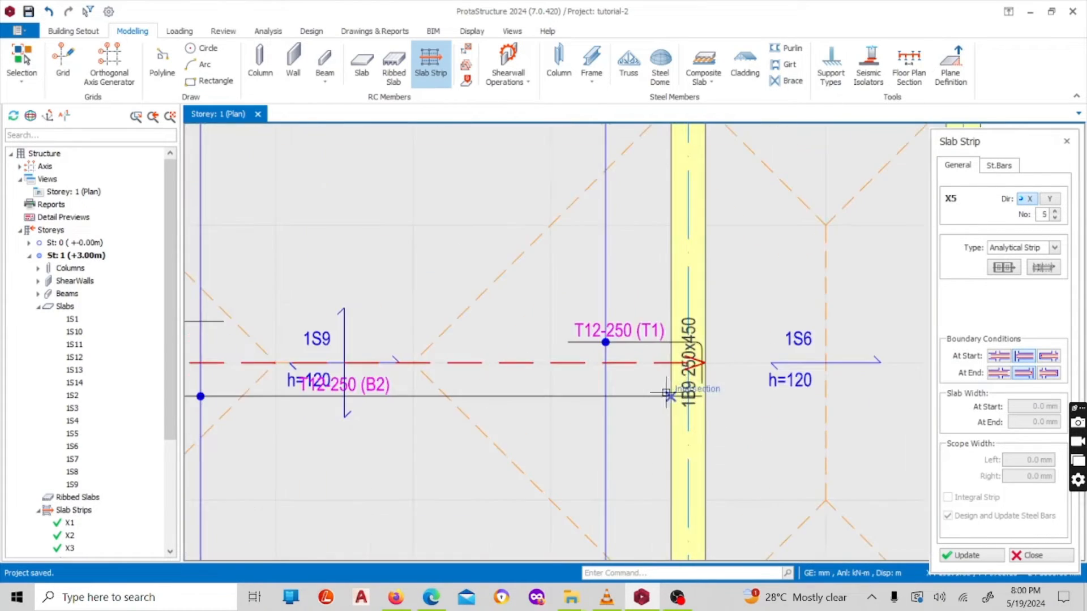
scroll(589, 342, down, 4)
scroll(589, 342, up, 3)
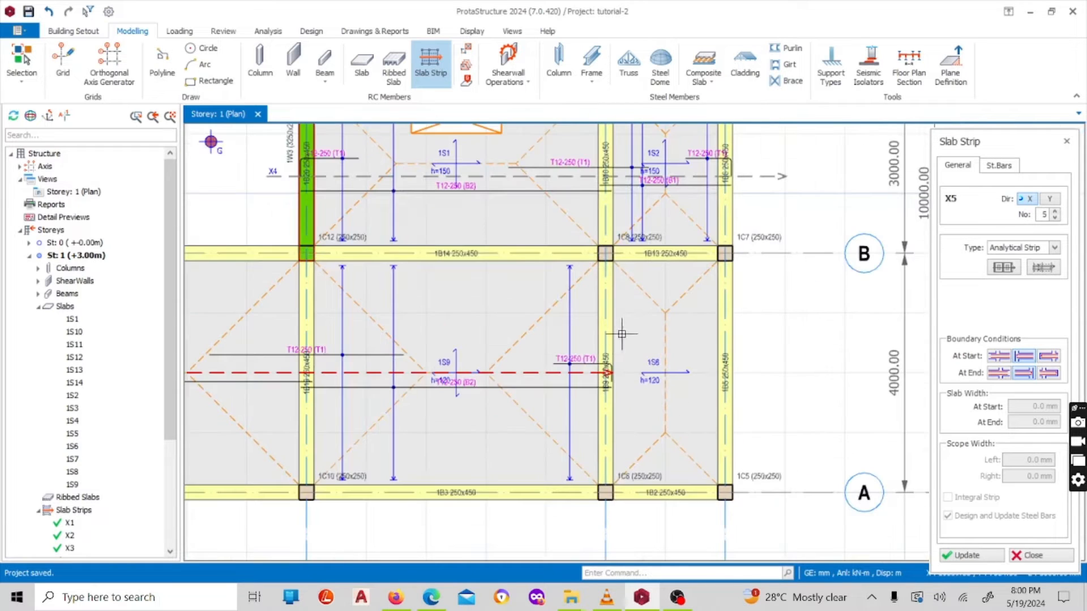
scroll(643, 350, up, 1)
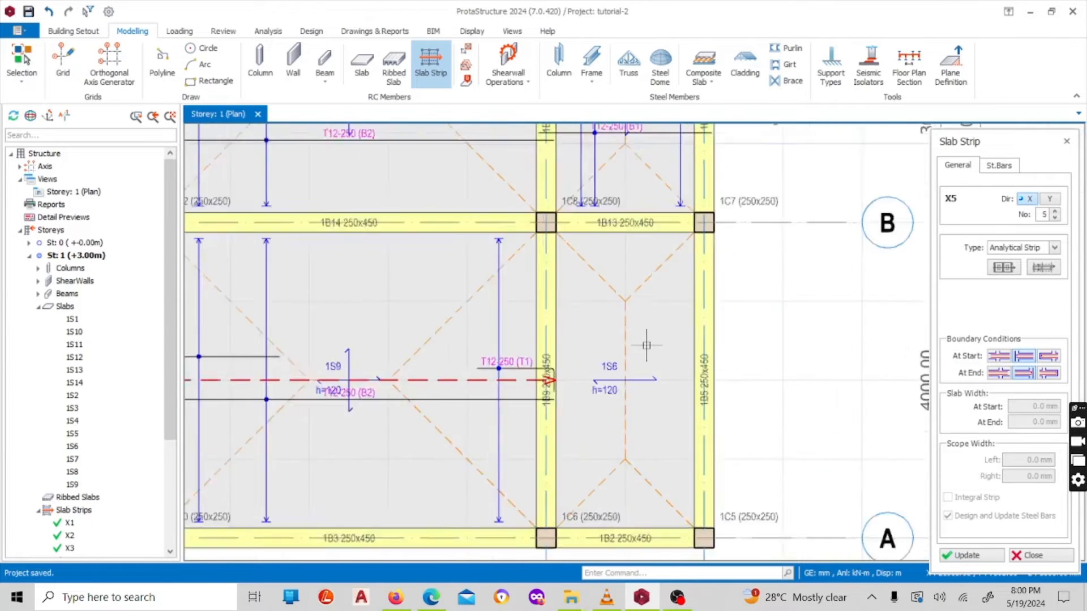
Step: Try the third start boundary condition for the slab strip while checking slab 1S6 between beams 1B9 and 1B5
scroll(644, 345, down, 1)
middle_drag(641, 329, 595, 314)
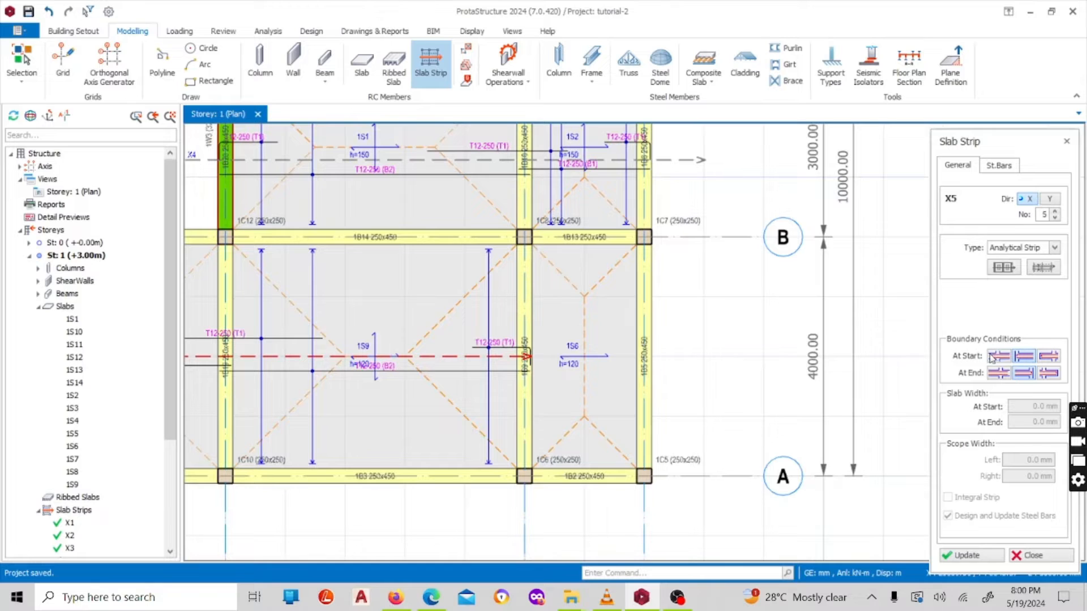
click(1043, 360)
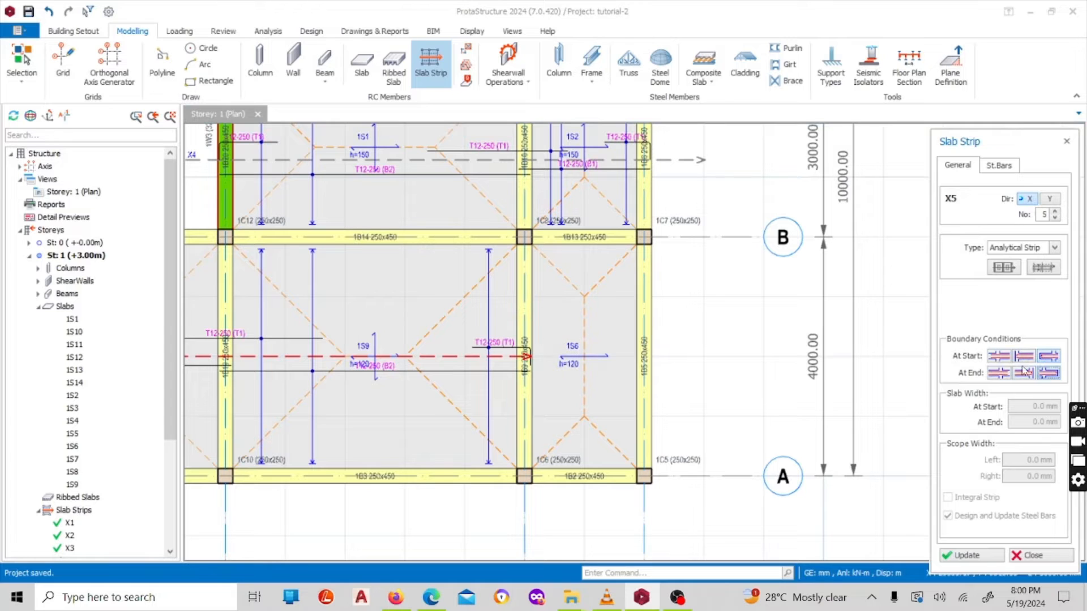
scroll(530, 318, up, 2)
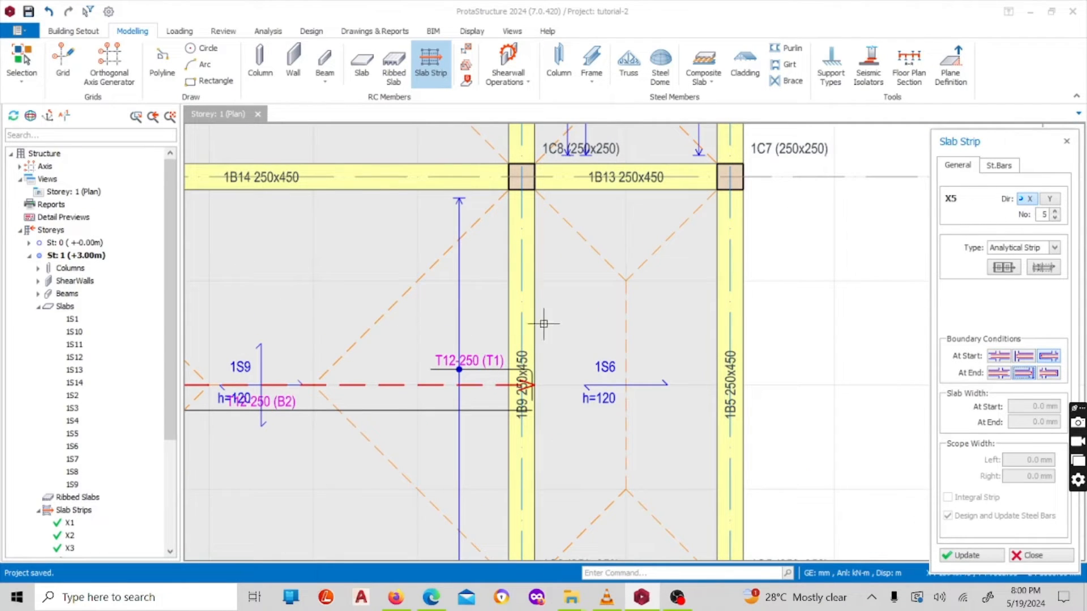
scroll(666, 309, down, 3)
scroll(632, 312, up, 3)
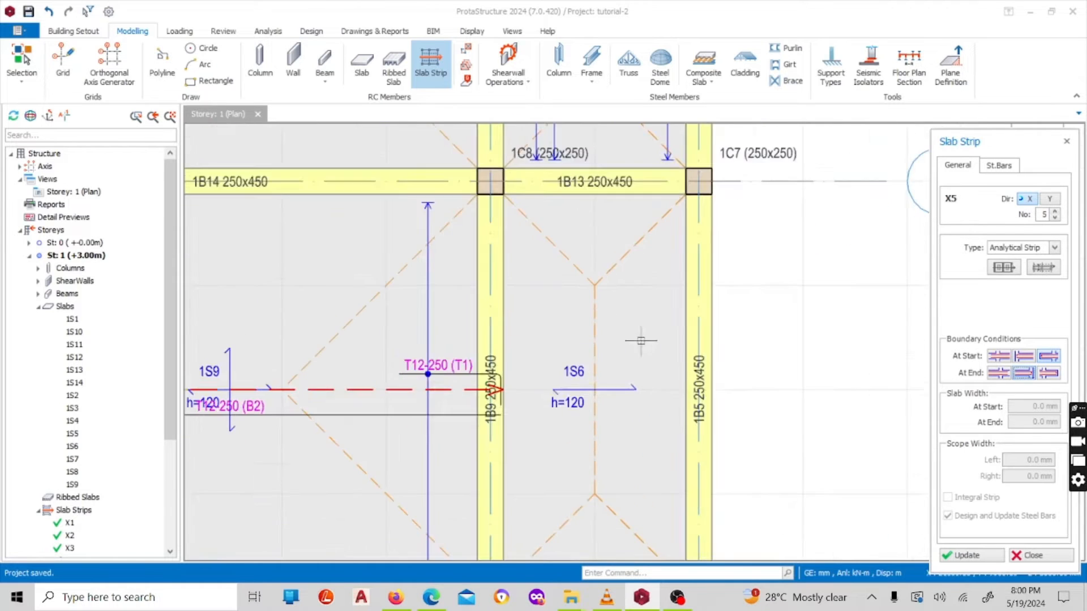
scroll(603, 354, down, 1)
scroll(603, 353, down, 2)
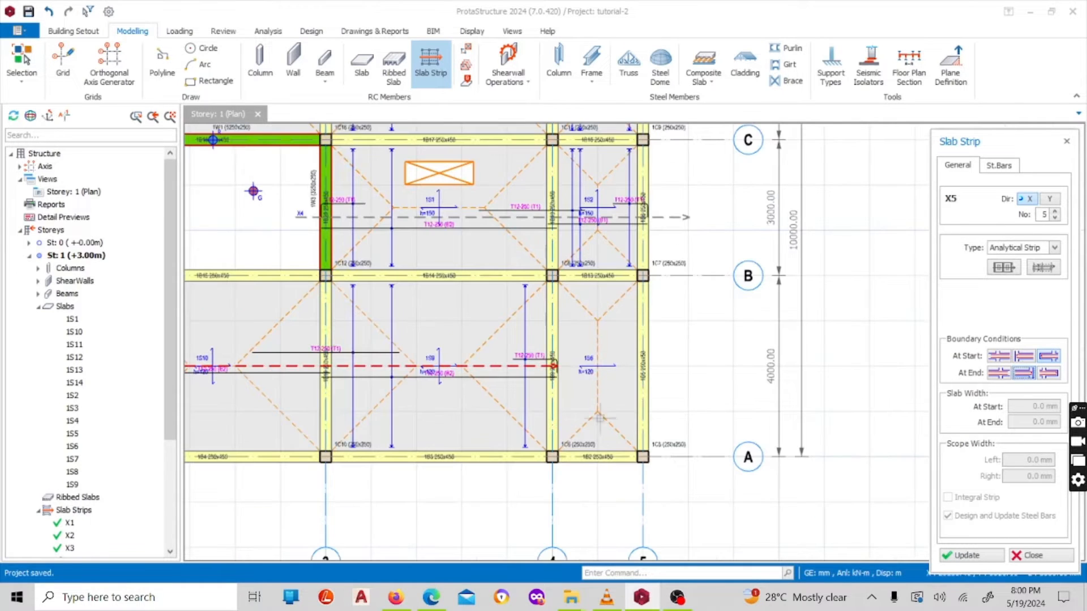
Step: Switch the analytical slab strip direction to Y and check edge slabs 1S14 and 1S13 between axes C and E
scroll(668, 391, down, 5)
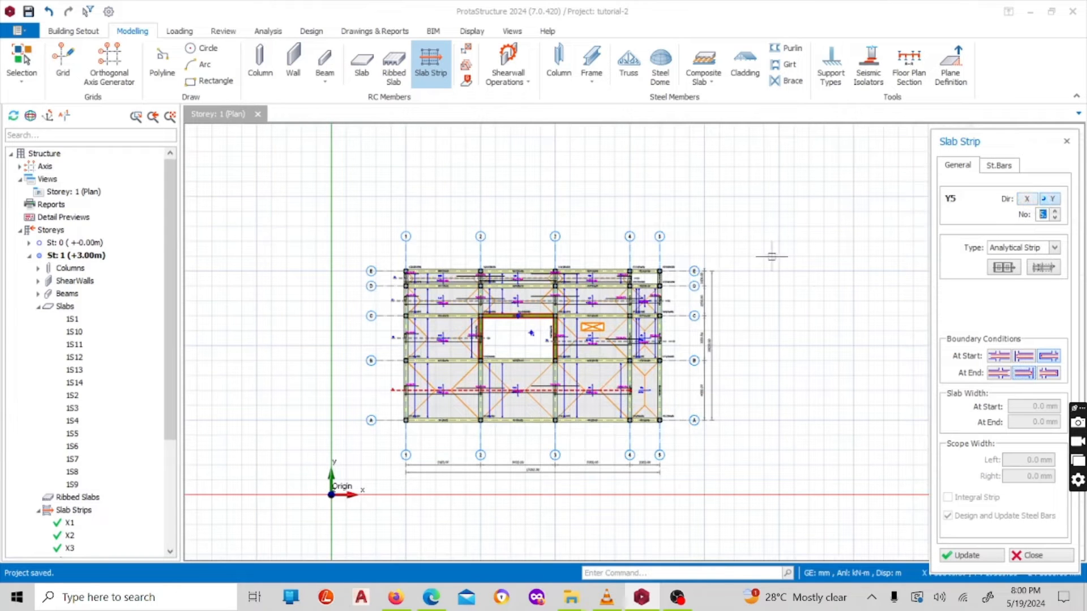
scroll(430, 300, up, 4)
scroll(465, 227, down, 2)
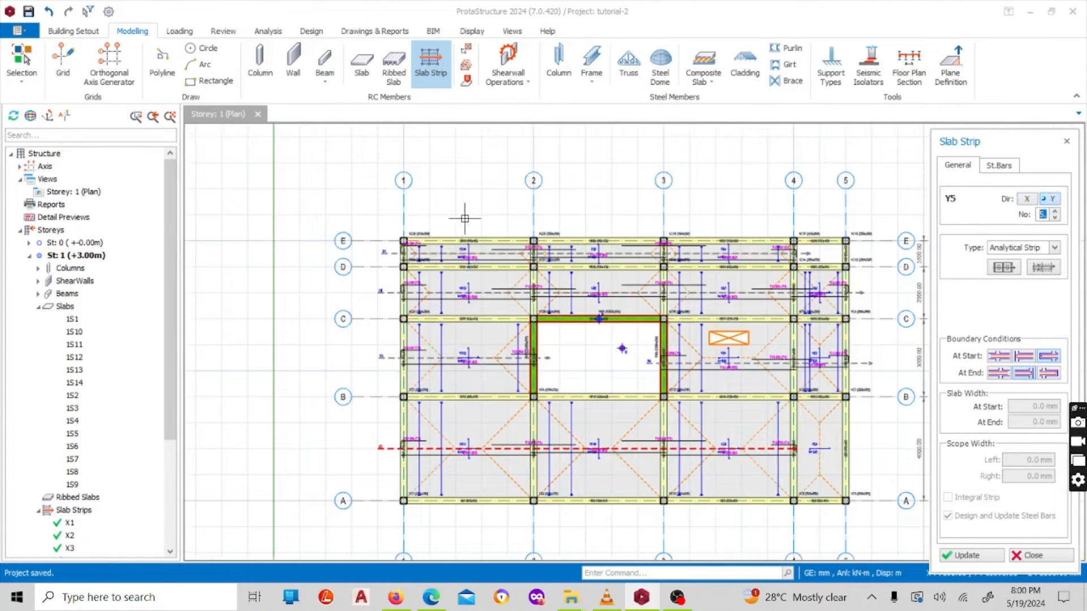
scroll(465, 218, up, 3)
scroll(402, 266, down, 1)
scroll(400, 266, up, 1)
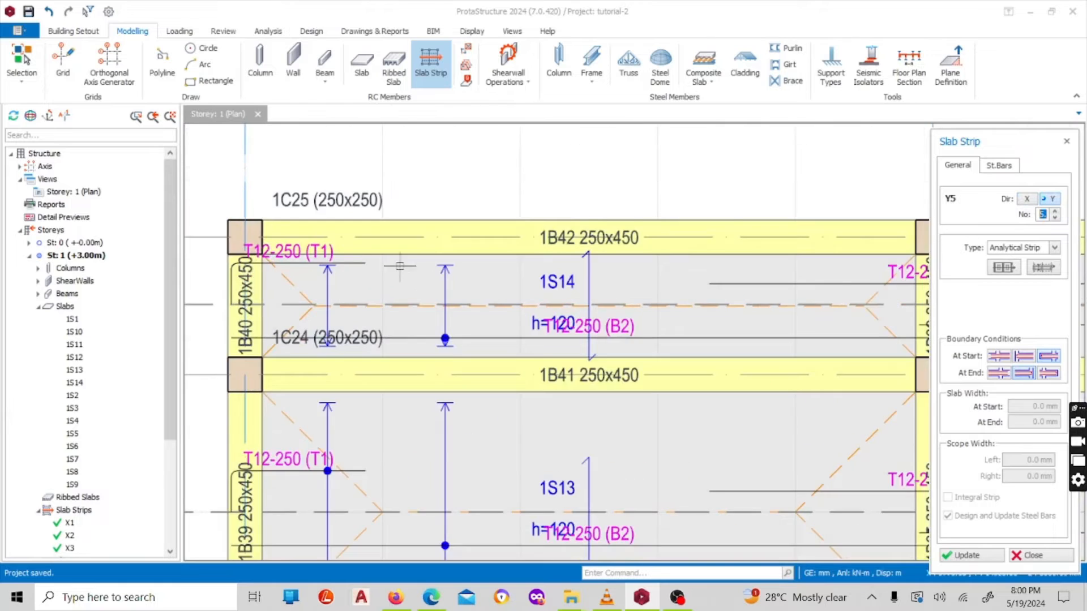
scroll(400, 266, down, 2)
scroll(469, 289, down, 1)
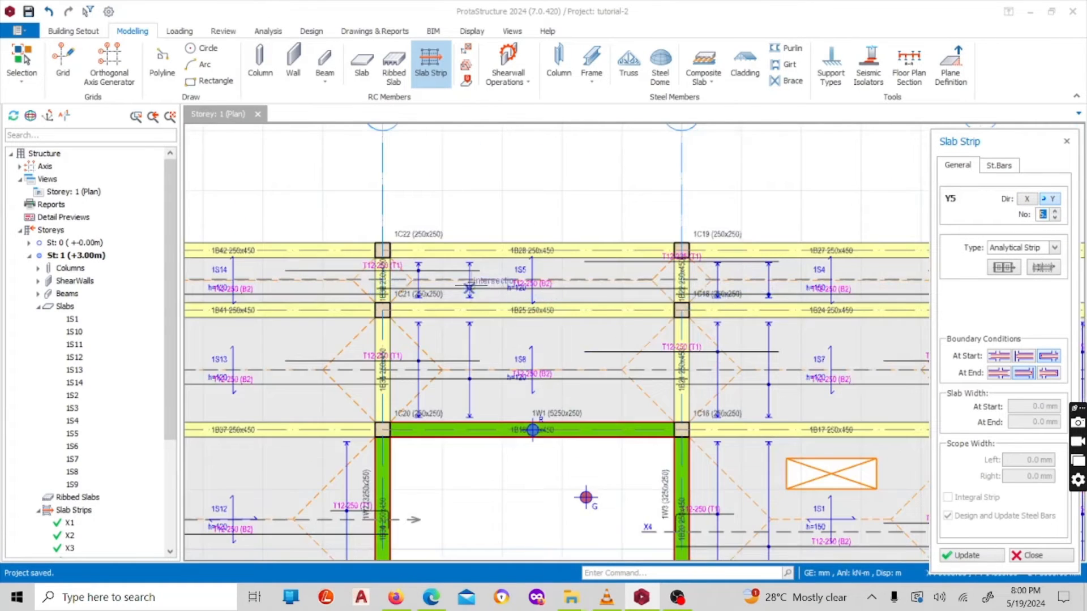
Step: Examine the X-strip reinforcement and span directions of the slabs between axes C and E, from axis 1 to axis 5
scroll(793, 280, down, 3)
scroll(820, 286, up, 2)
scroll(629, 308, down, 1)
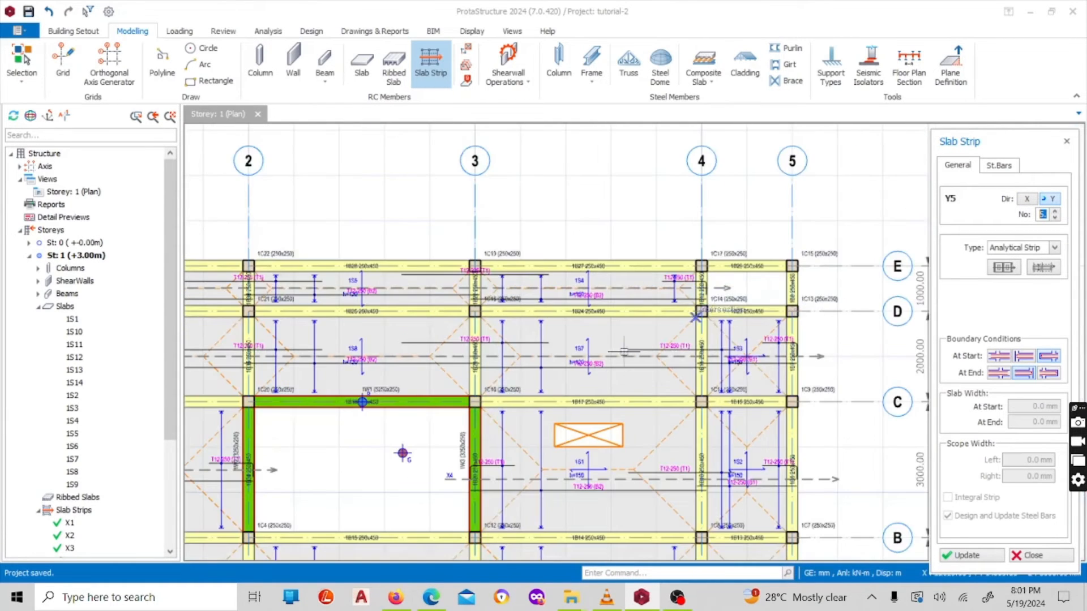
scroll(624, 352, up, 2)
scroll(594, 362, down, 3)
scroll(651, 345, up, 3)
scroll(685, 335, down, 1)
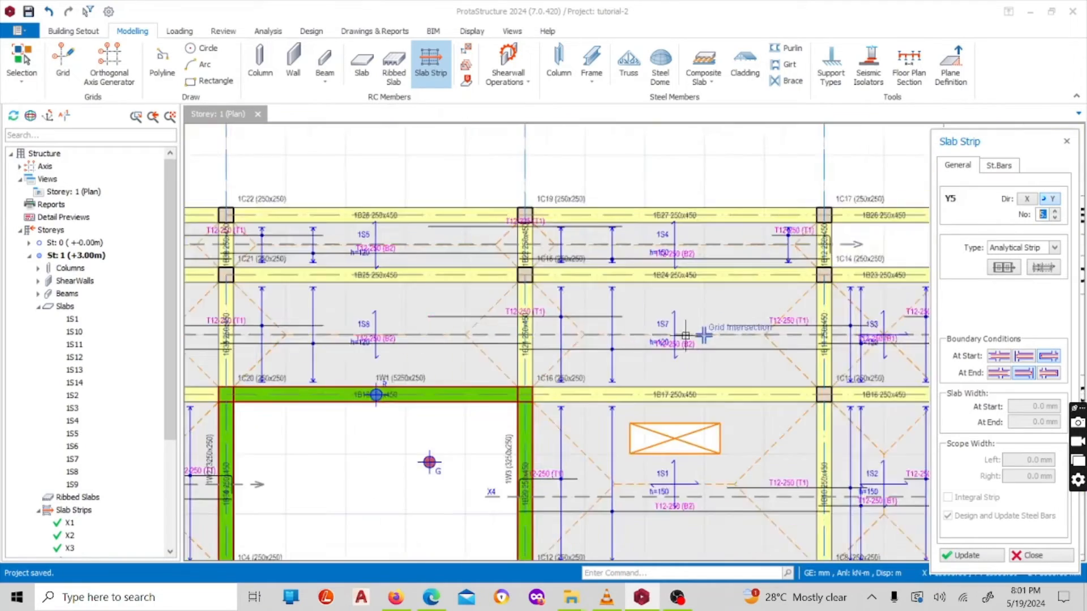
scroll(685, 336, down, 2)
scroll(566, 331, up, 3)
scroll(589, 328, down, 3)
scroll(410, 318, up, 3)
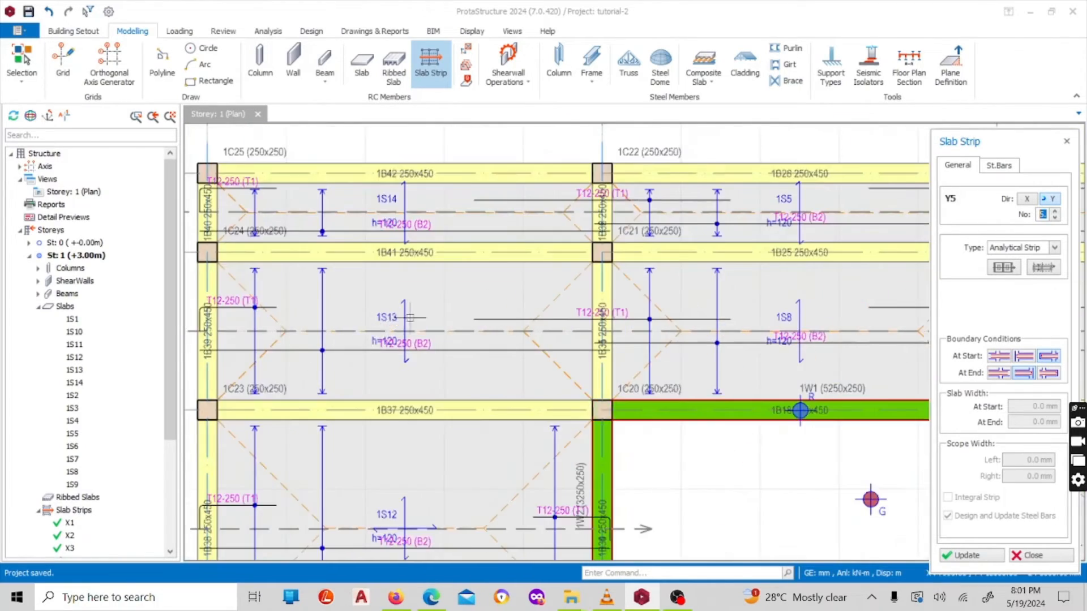
Step: Examine slab 1S13 at edge beam 1B39 and the bays beside the opening for the Y-direction strip layout
scroll(410, 317, down, 5)
scroll(447, 311, up, 2)
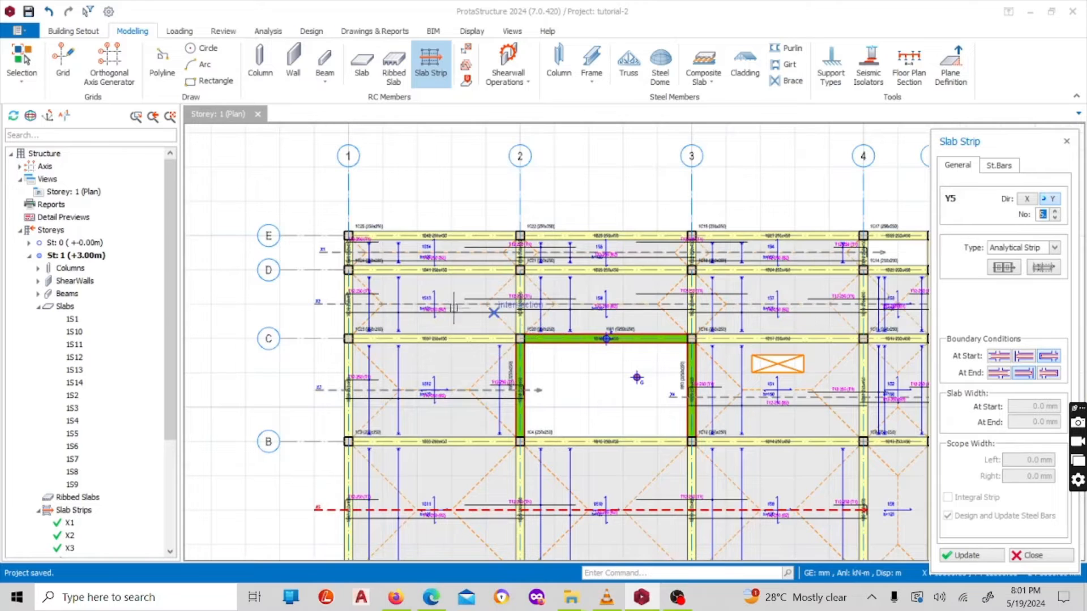
scroll(453, 308, up, 2)
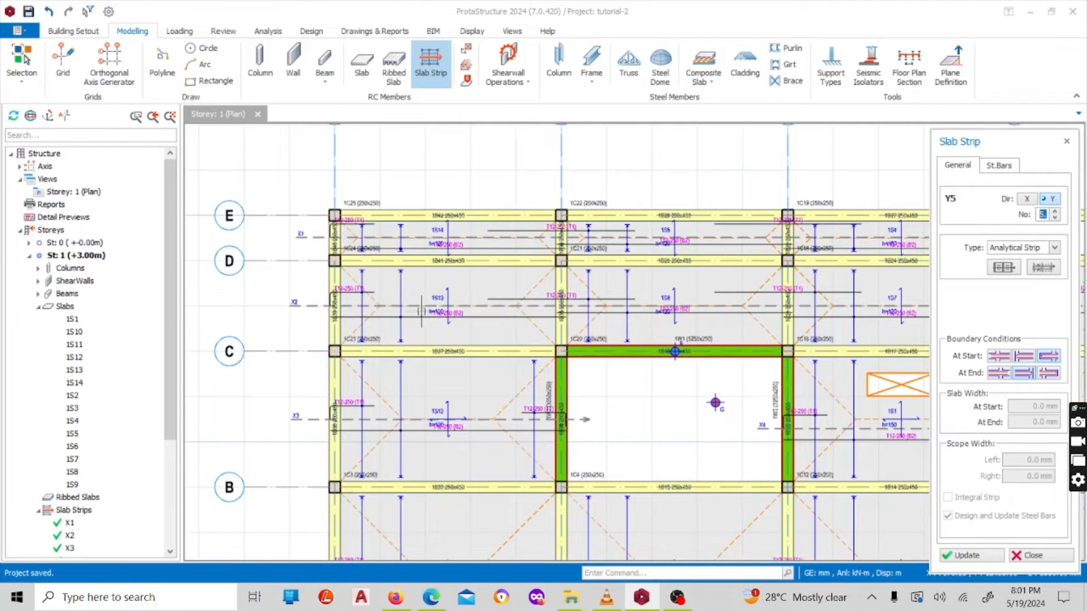
scroll(421, 311, up, 2)
scroll(295, 312, up, 2)
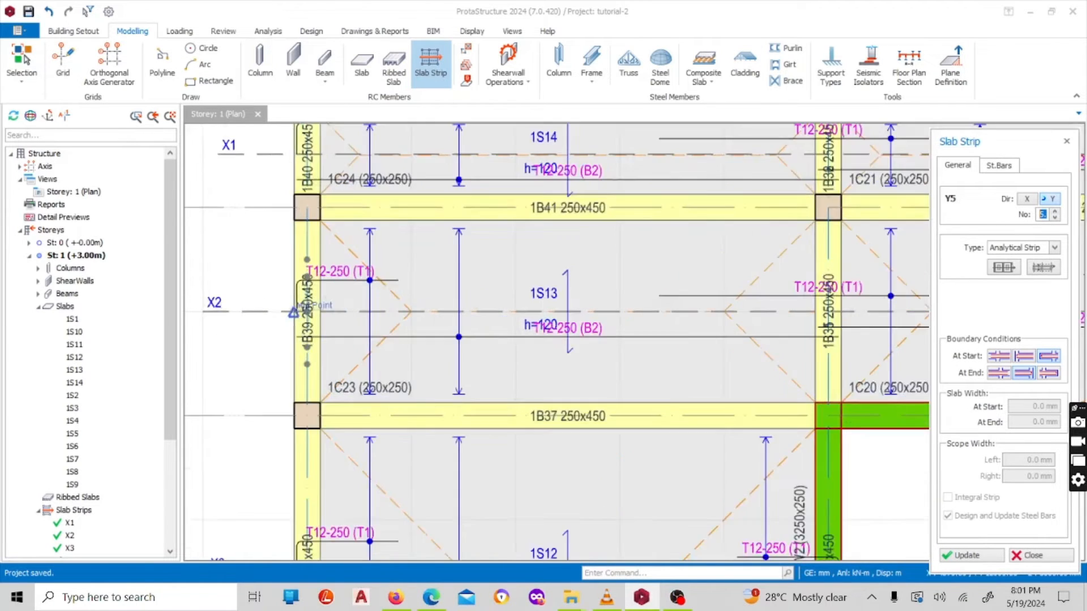
middle_drag(293, 312, 358, 345)
scroll(358, 345, up, 3)
scroll(599, 335, down, 1)
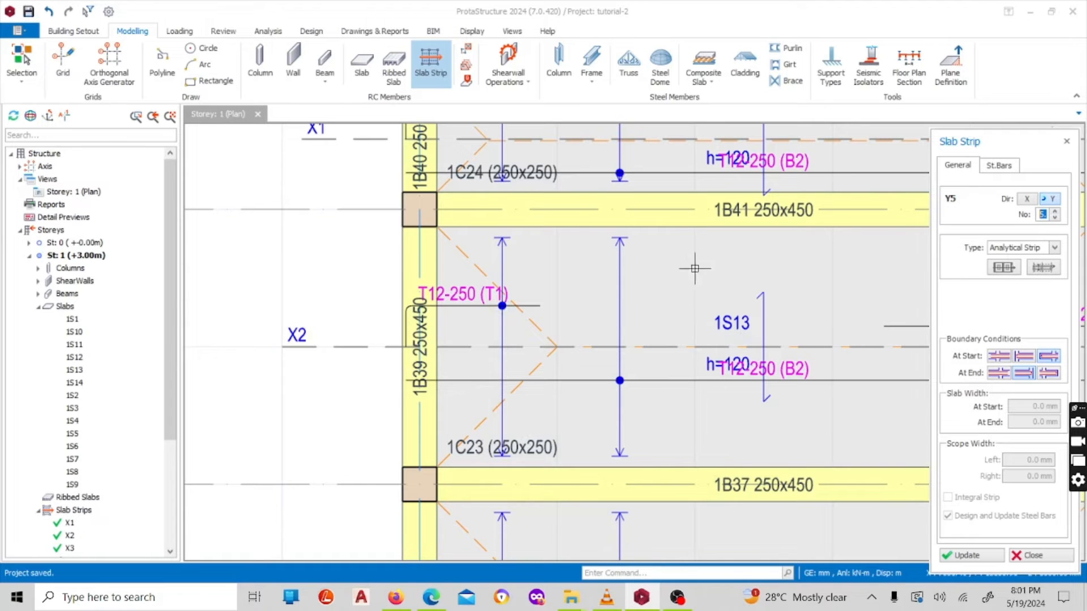
scroll(592, 317, down, 4)
scroll(592, 312, up, 1)
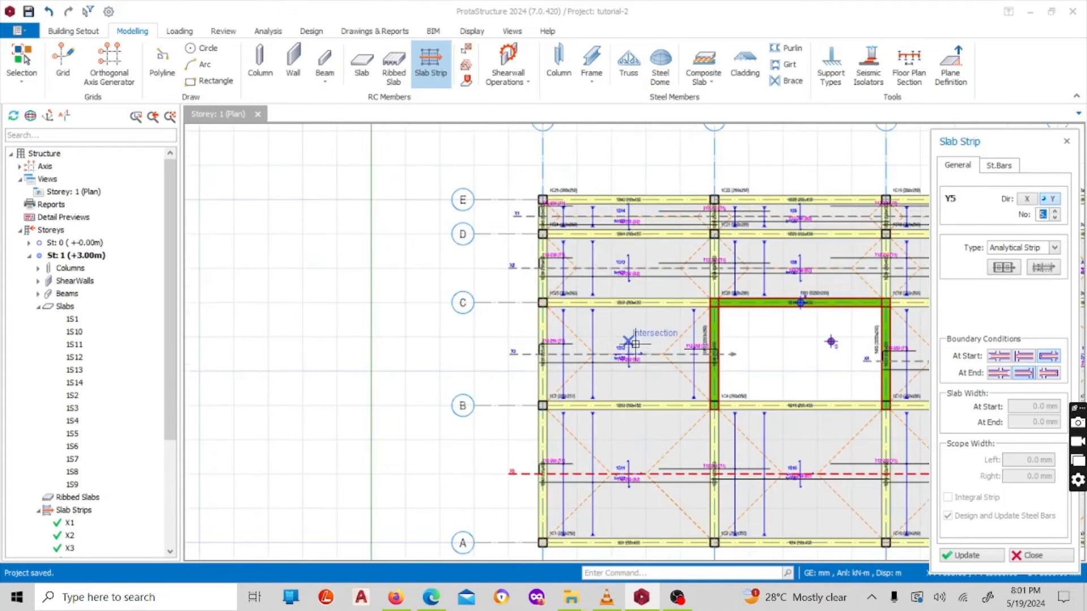
scroll(598, 319, down, 2)
scroll(631, 408, up, 2)
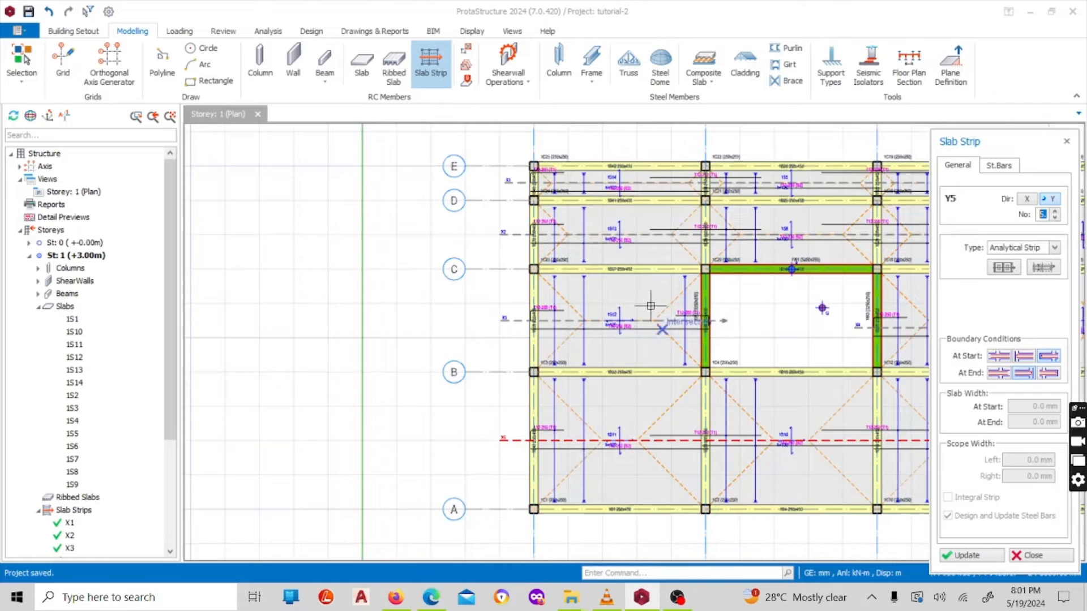
scroll(650, 308, down, 3)
Step: Insert an 8100 mm Y-direction analytical strip, number 1, through slabs 1S11 and 1S12, from outside axis A to the far face of beam 1B37
scroll(618, 415, up, 4)
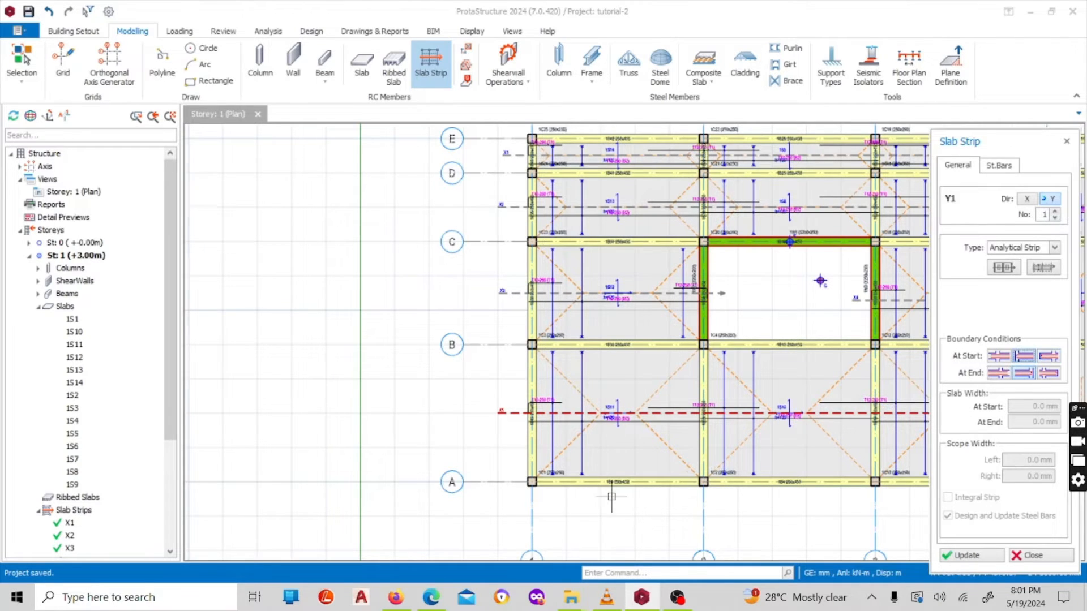
scroll(603, 503, up, 2)
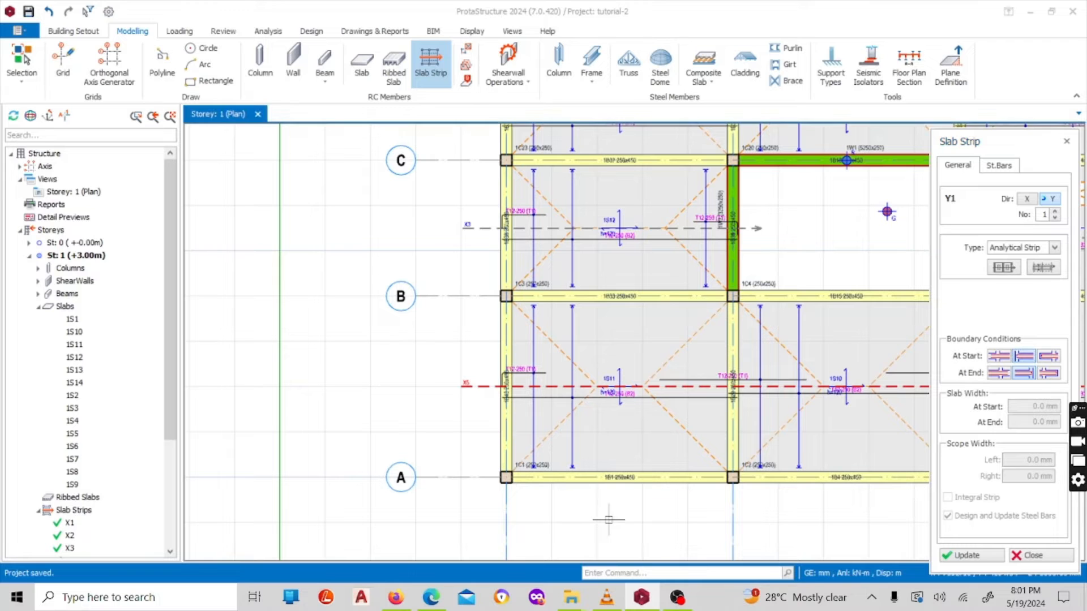
click(608, 519)
scroll(608, 519, down, 3)
scroll(617, 436, up, 2)
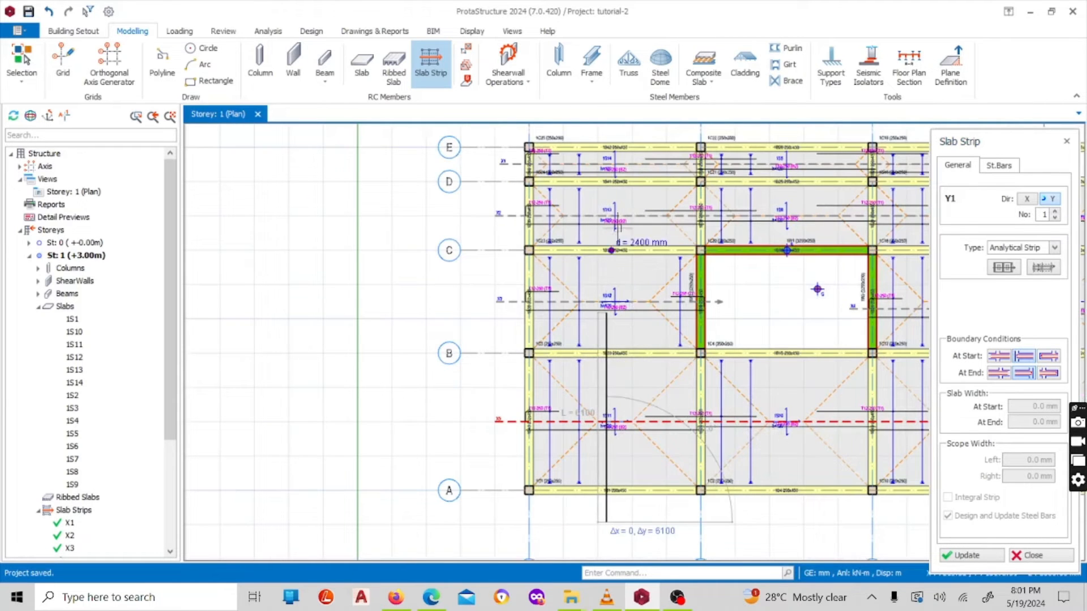
scroll(628, 169, up, 2)
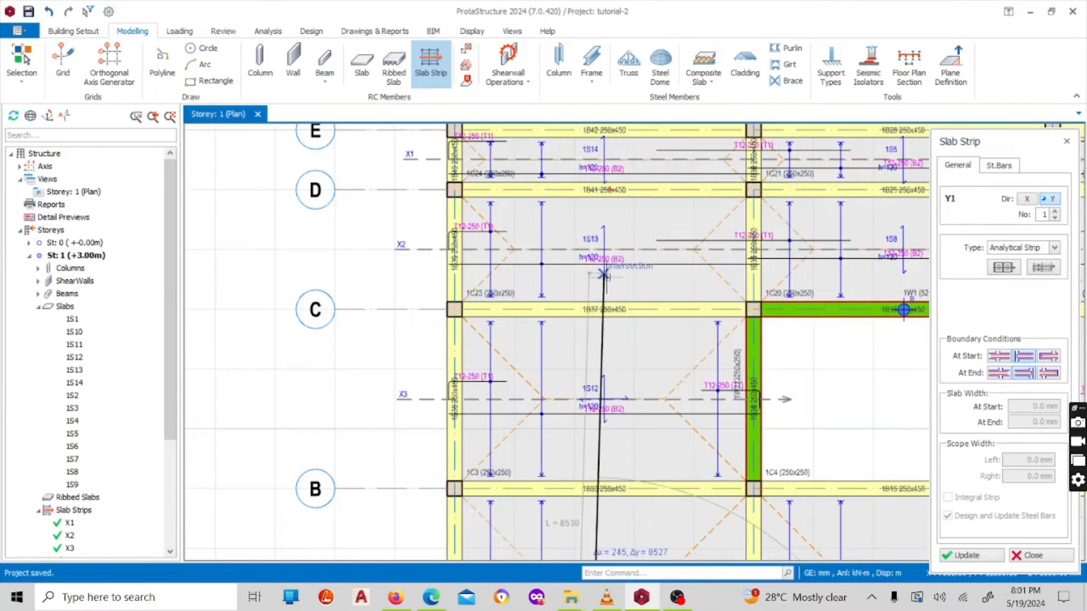
scroll(599, 223, down, 2)
scroll(599, 223, up, 2)
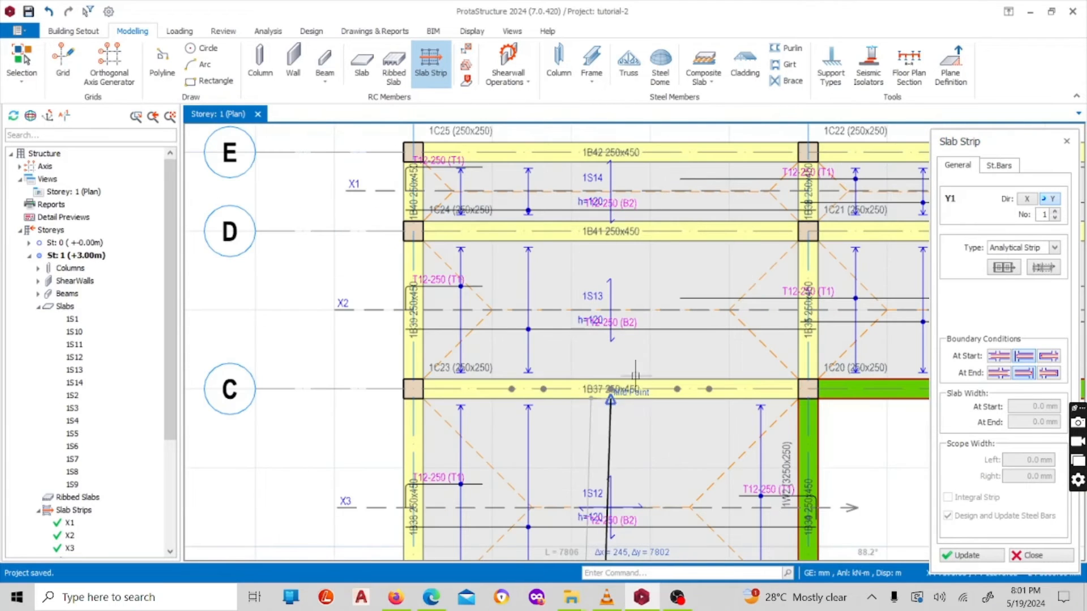
scroll(622, 335, up, 3)
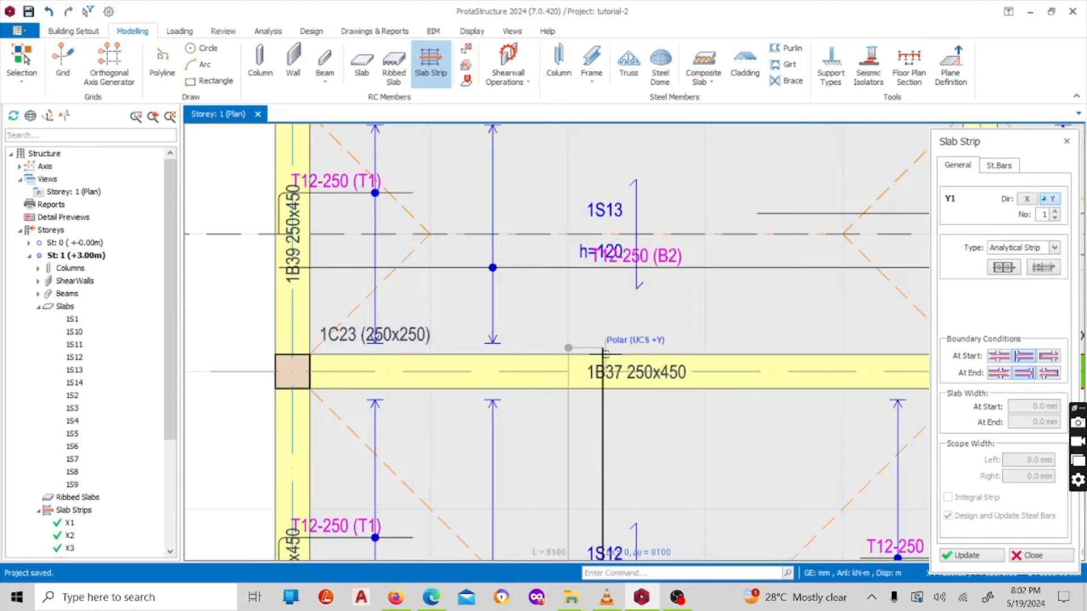
click(603, 355)
Step: Review the T12 bars along the Y-direction strip through slabs 1S11 and 1S12, between axes A and C
scroll(603, 355, down, 2)
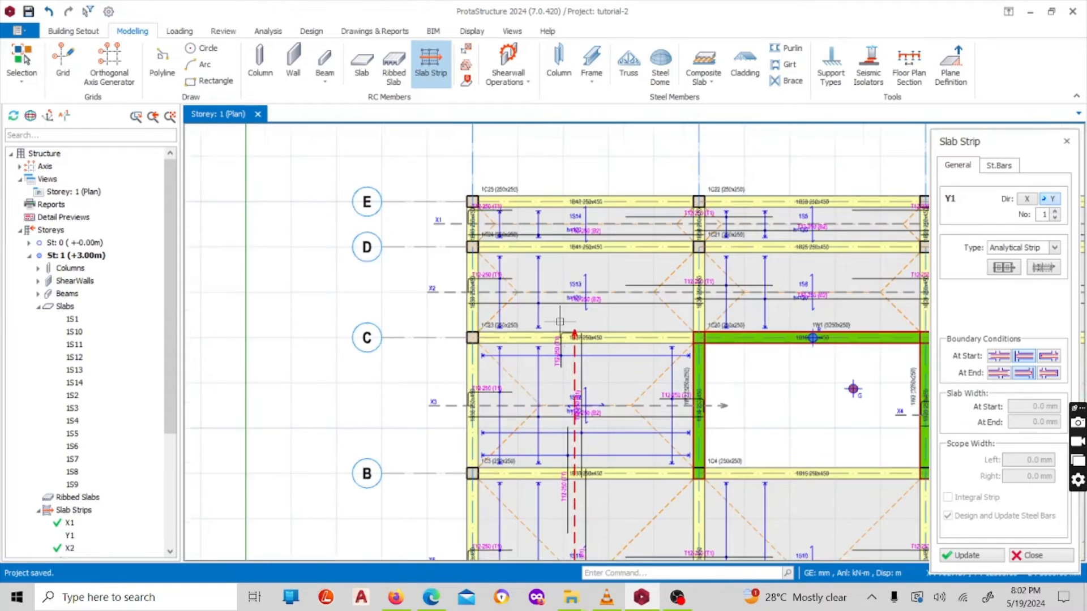
scroll(610, 367, up, 1)
scroll(589, 348, down, 1)
scroll(588, 348, up, 1)
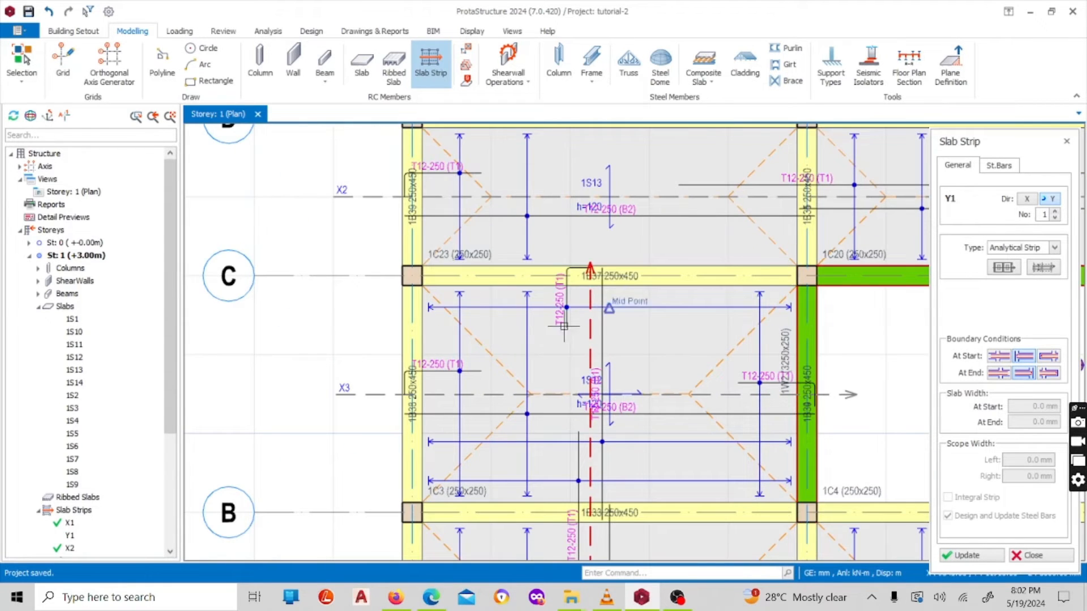
scroll(560, 329, down, 2)
scroll(557, 330, down, 1)
scroll(553, 494, up, 3)
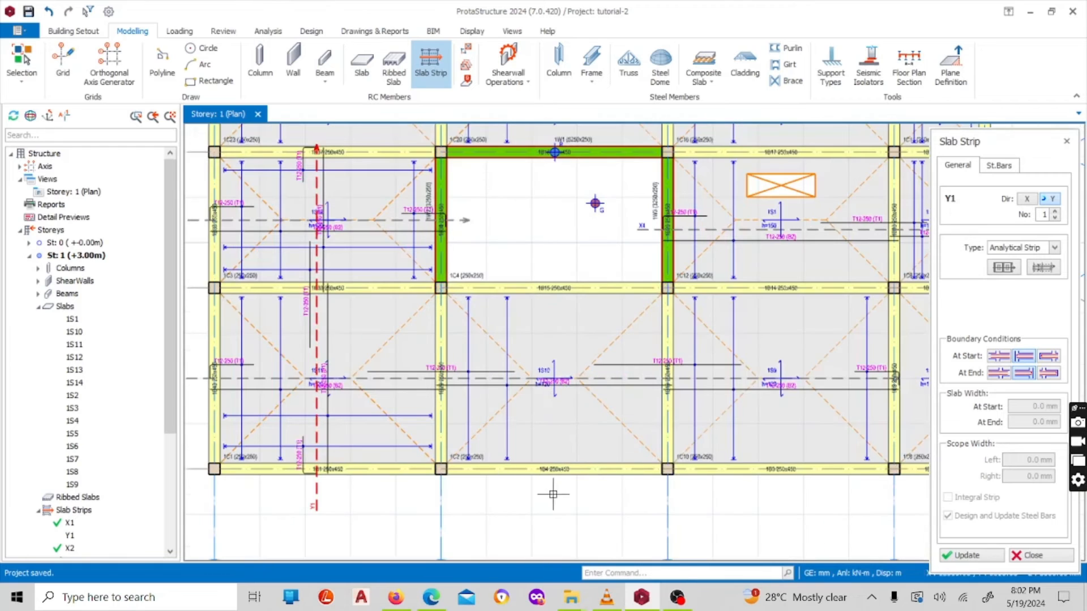
Step: Insert a Y-direction analytical strip about 5330 mm long through slab 1S10, from outside axis A to inside the opening past beam 1B15
click(552, 498)
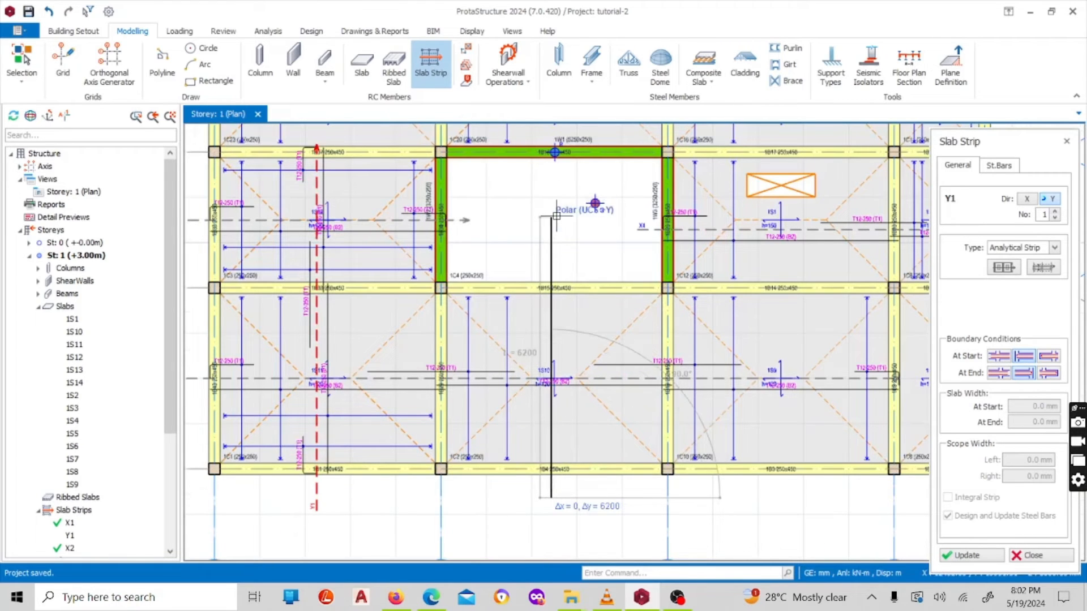
click(678, 599)
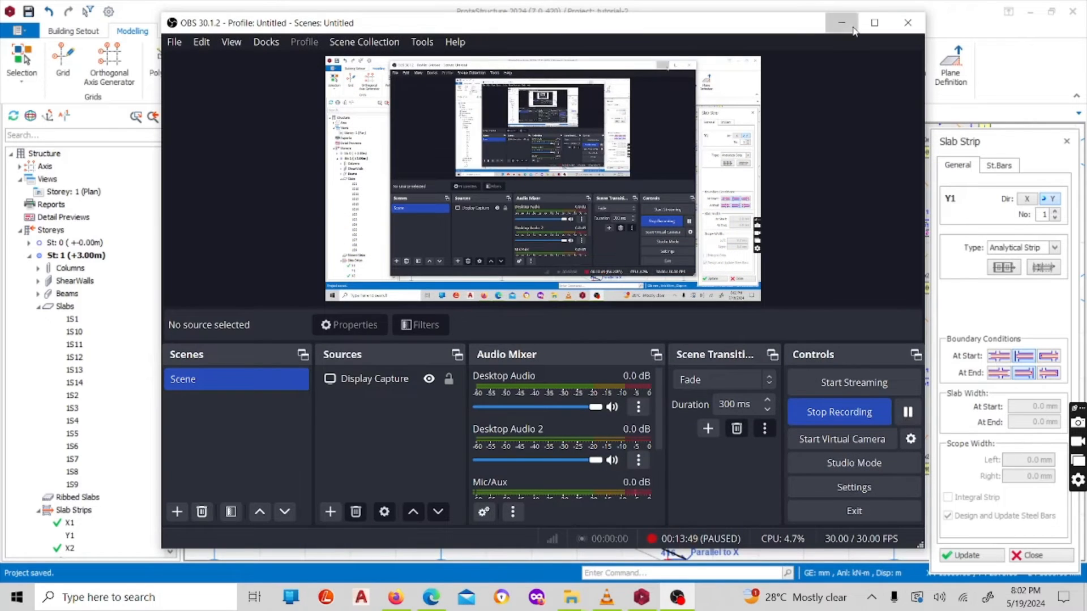
click(853, 30)
scroll(566, 250, up, 2)
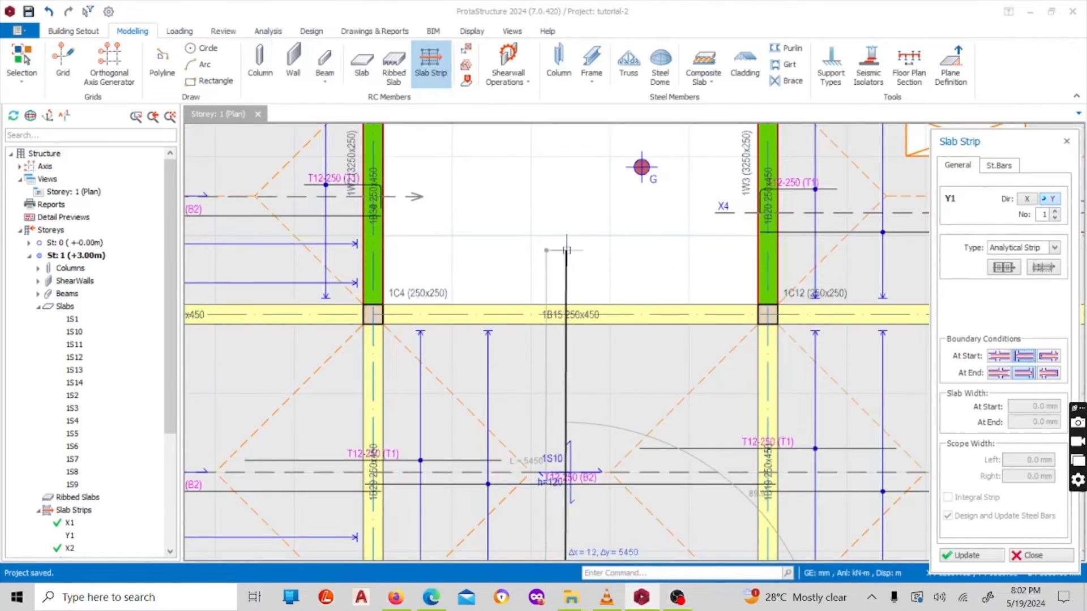
scroll(565, 244, down, 2)
scroll(564, 232, up, 1)
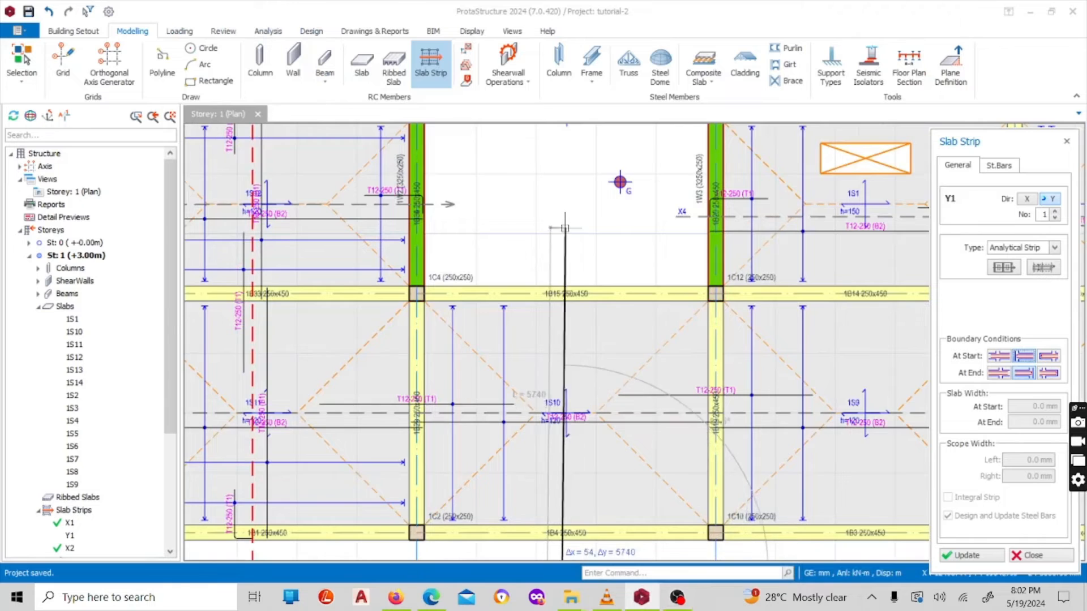
scroll(565, 228, down, 1)
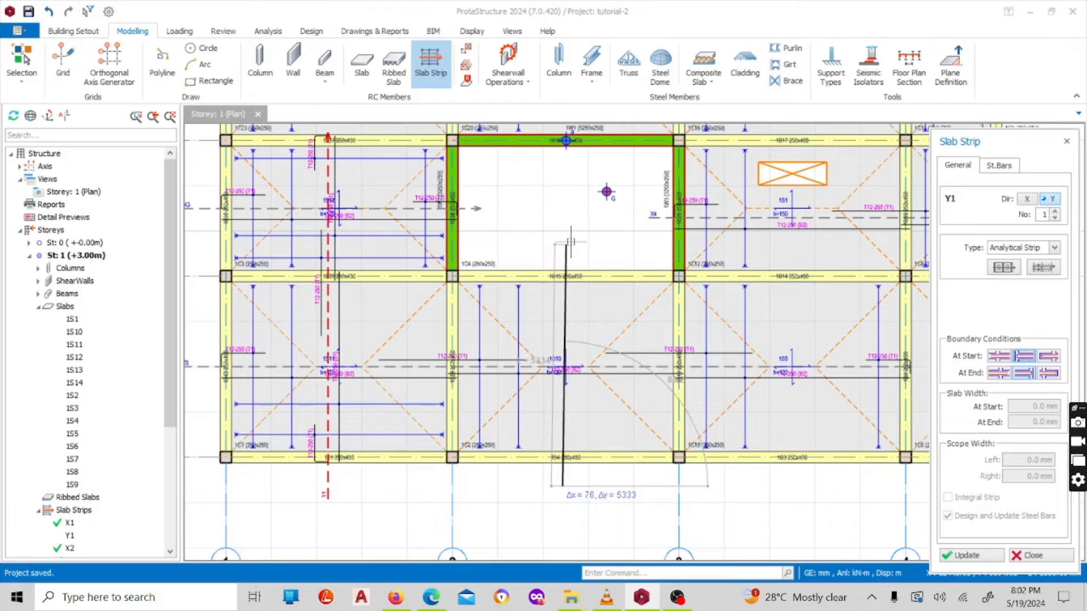
click(571, 241)
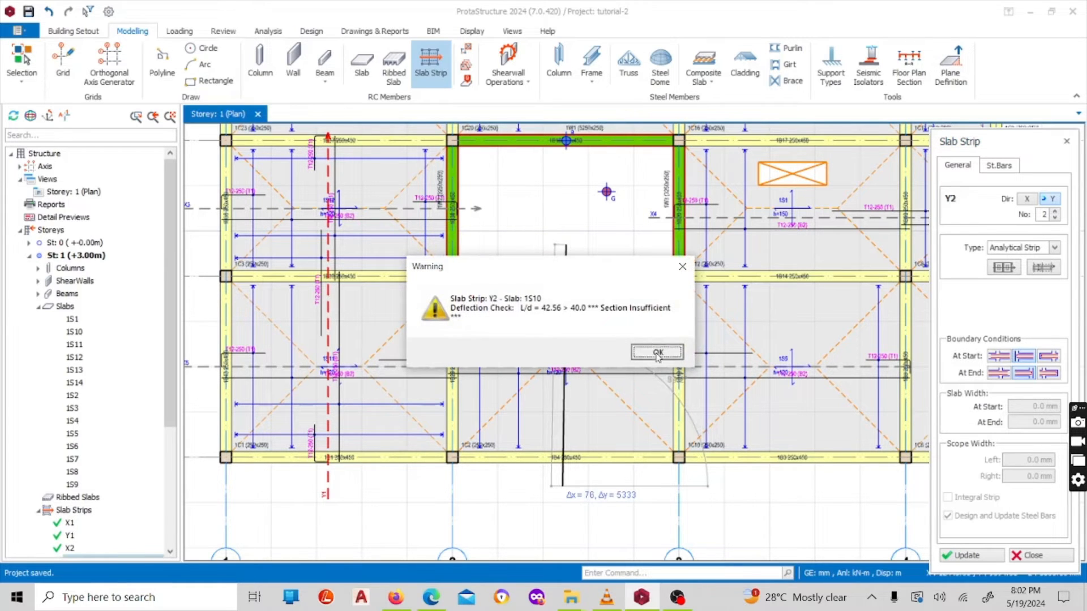
click(657, 353)
Step: Insert a Y-direction analytical strip about 8000 mm long through slabs 1S9 and 1S1, from outside axis A to just past beam 1B17
scroll(580, 315, down, 3)
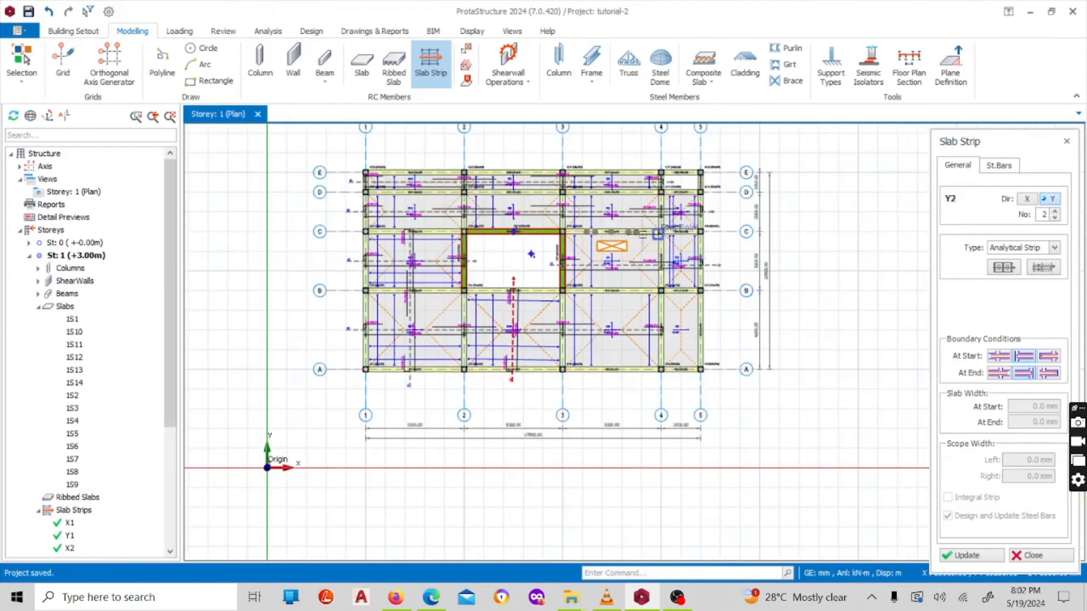
scroll(616, 265, up, 2)
scroll(582, 474, up, 1)
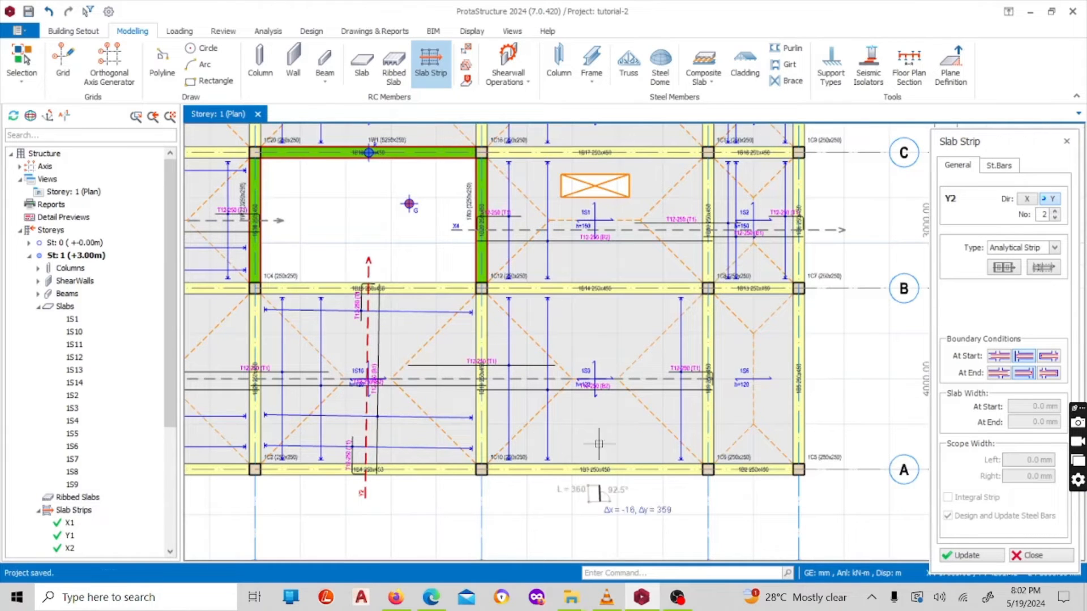
scroll(599, 453, down, 2)
scroll(571, 317, up, 3)
scroll(582, 357, up, 2)
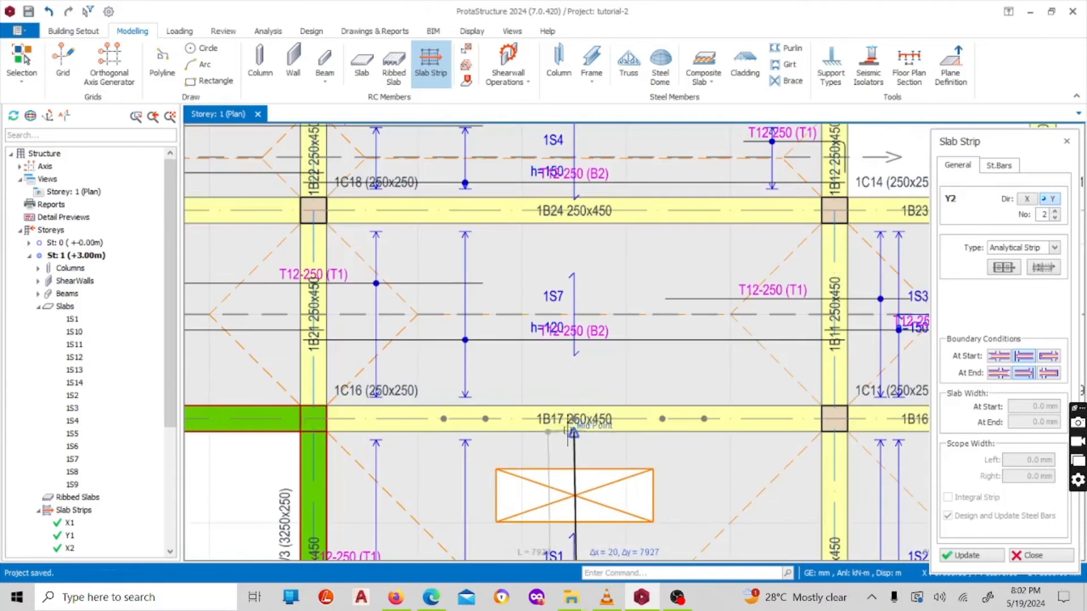
scroll(586, 368, up, 3)
scroll(583, 366, down, 1)
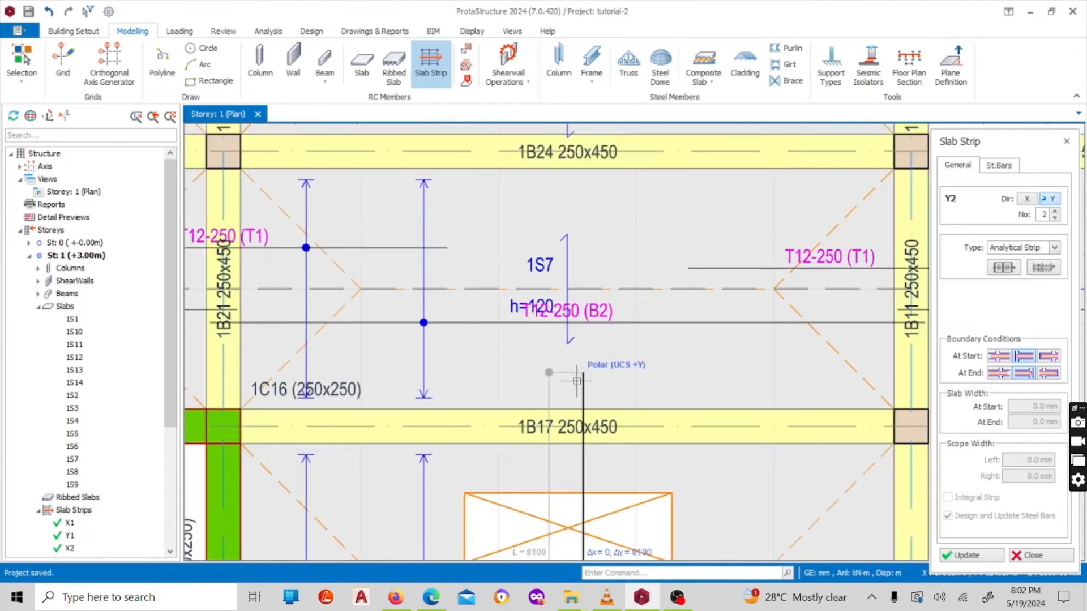
click(580, 401)
Step: Insert a 10000 mm Y-direction analytical strip between axes 4 and 5, from outside axis A to just past beam 1B23
scroll(539, 347, down, 3)
scroll(539, 346, down, 3)
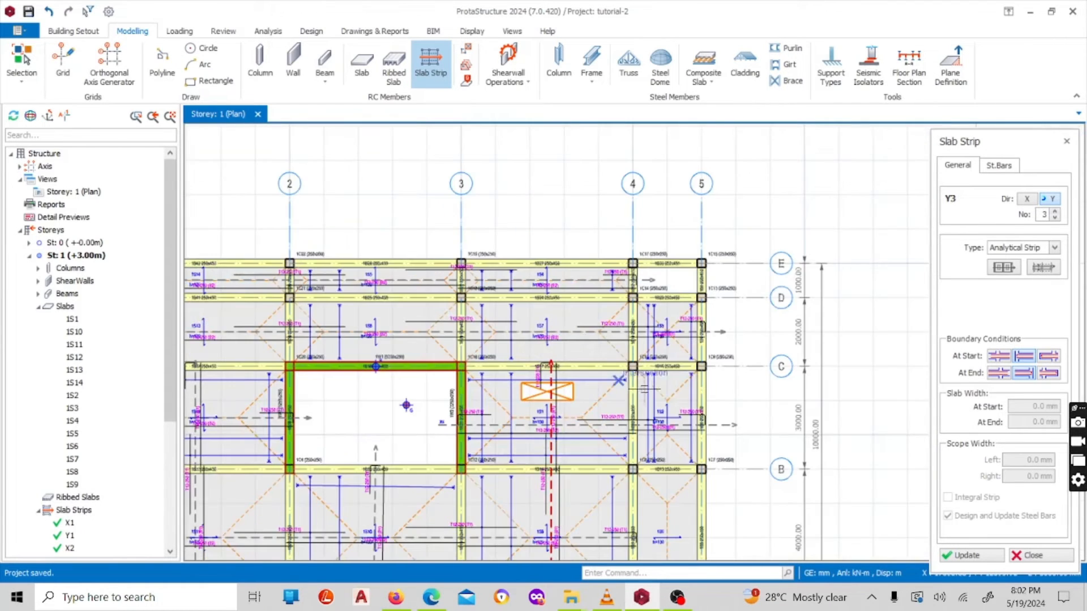
scroll(451, 368, up, 2)
scroll(651, 383, down, 1)
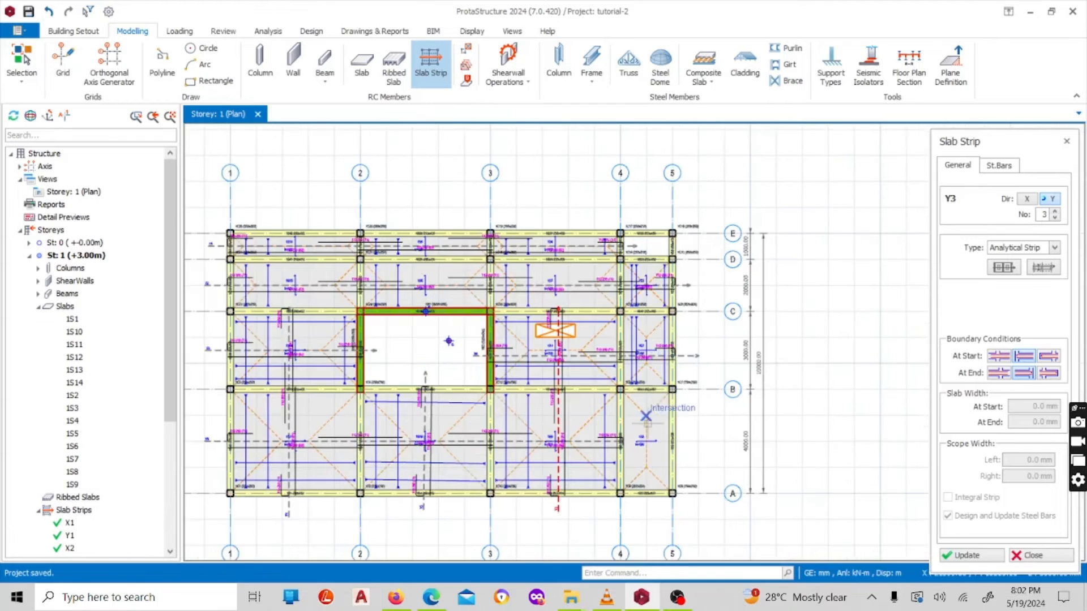
scroll(647, 471, up, 1)
scroll(647, 528, down, 1)
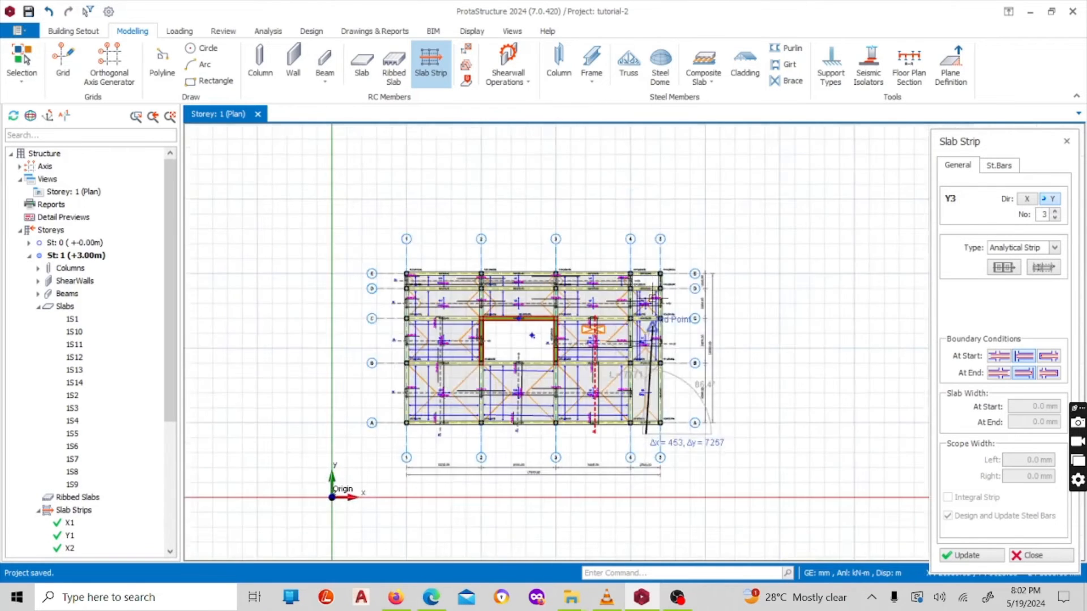
scroll(662, 263, up, 3)
scroll(662, 263, up, 2)
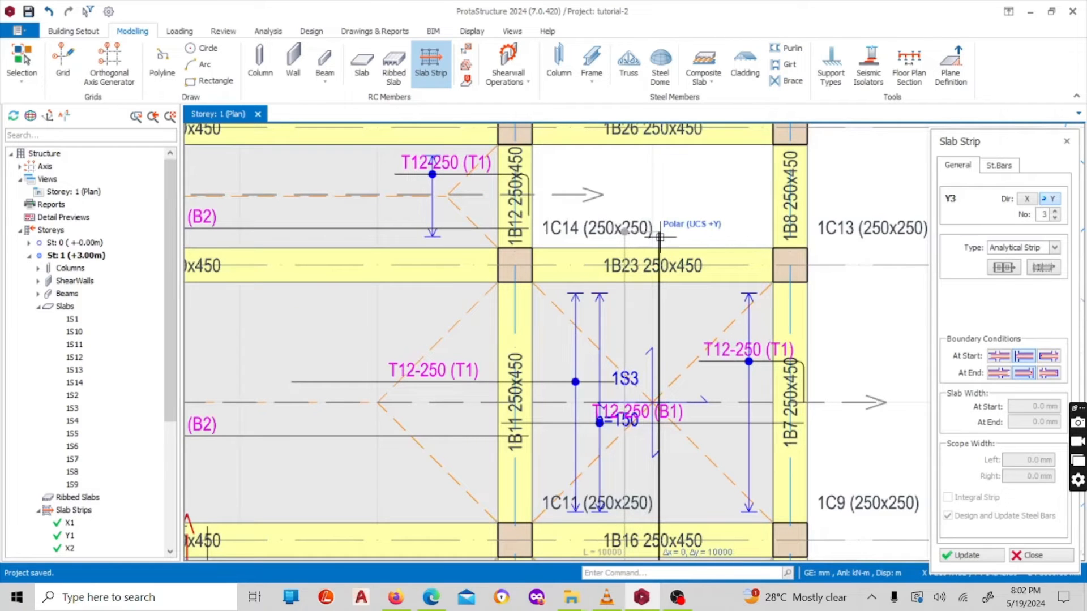
click(660, 239)
Step: Review the T12 bars along the Y-direction strip between axes 4 and 5, from slab 1S3 down to slab 1S6
scroll(665, 279, down, 3)
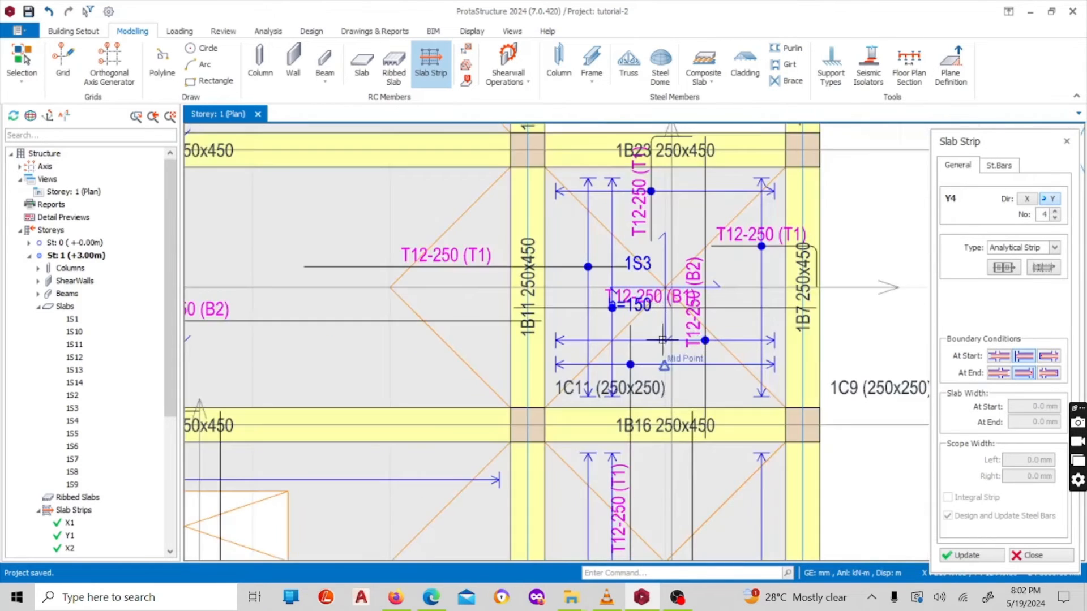
scroll(664, 368, down, 2)
scroll(617, 413, up, 4)
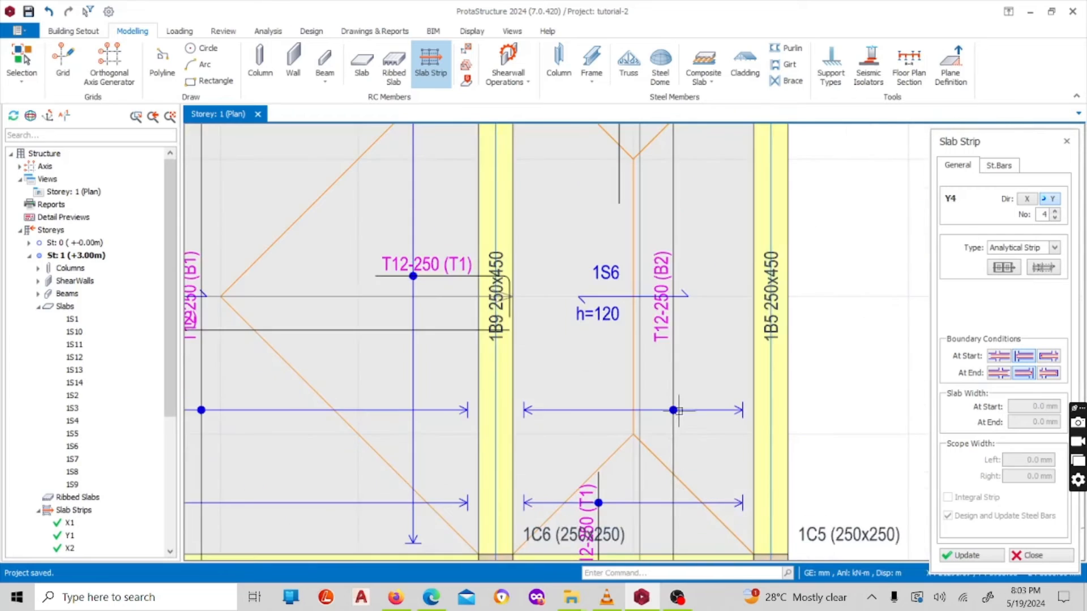
scroll(617, 414, down, 1)
scroll(616, 408, down, 2)
scroll(625, 362, up, 2)
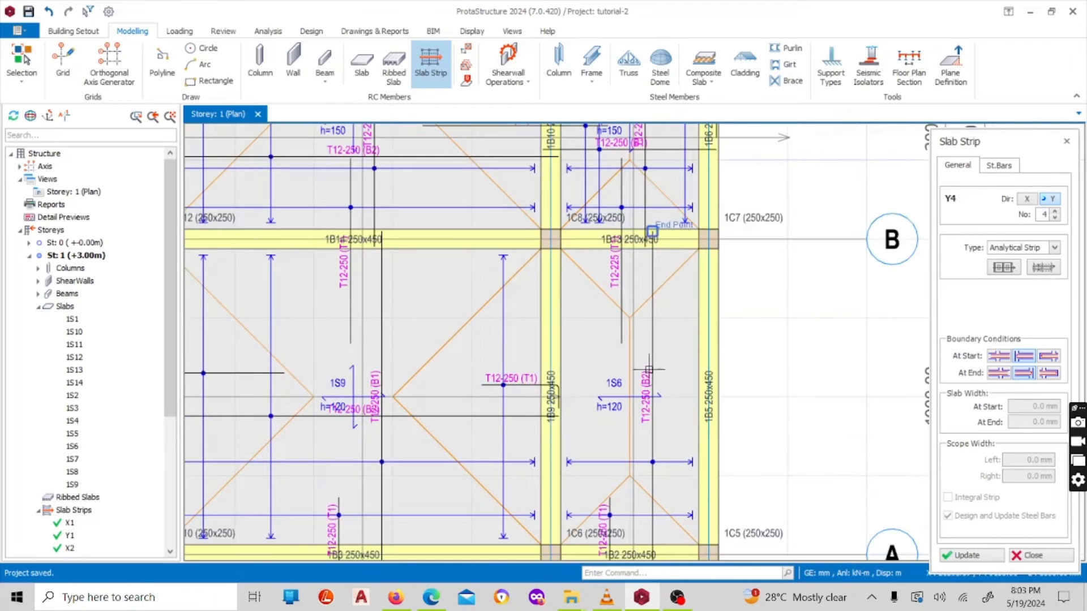
scroll(599, 460, up, 1)
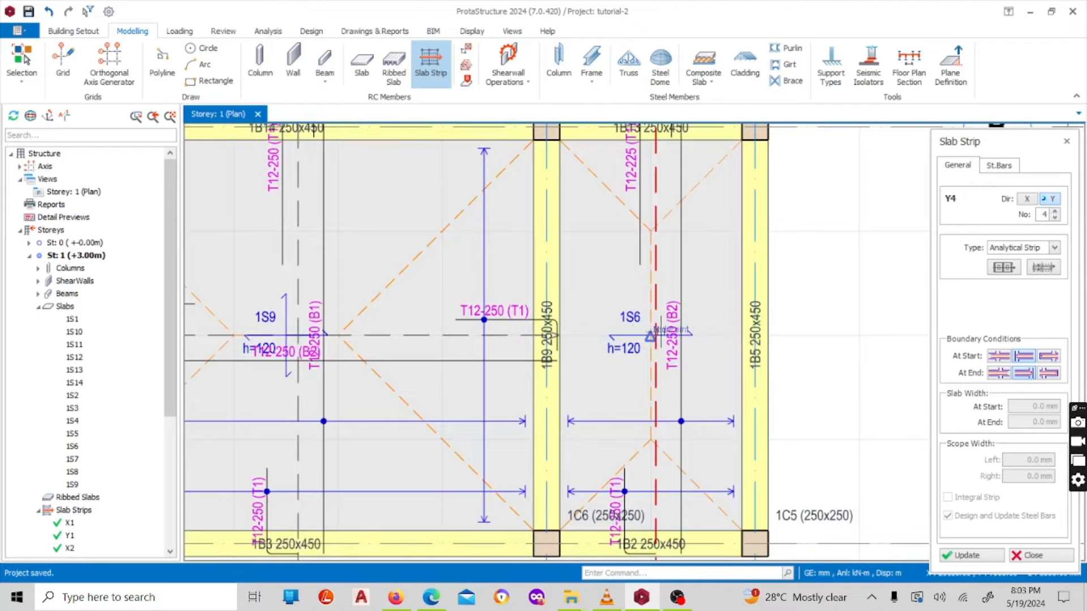
scroll(640, 340, down, 1)
scroll(645, 432, up, 1)
scroll(641, 401, down, 1)
scroll(637, 473, up, 1)
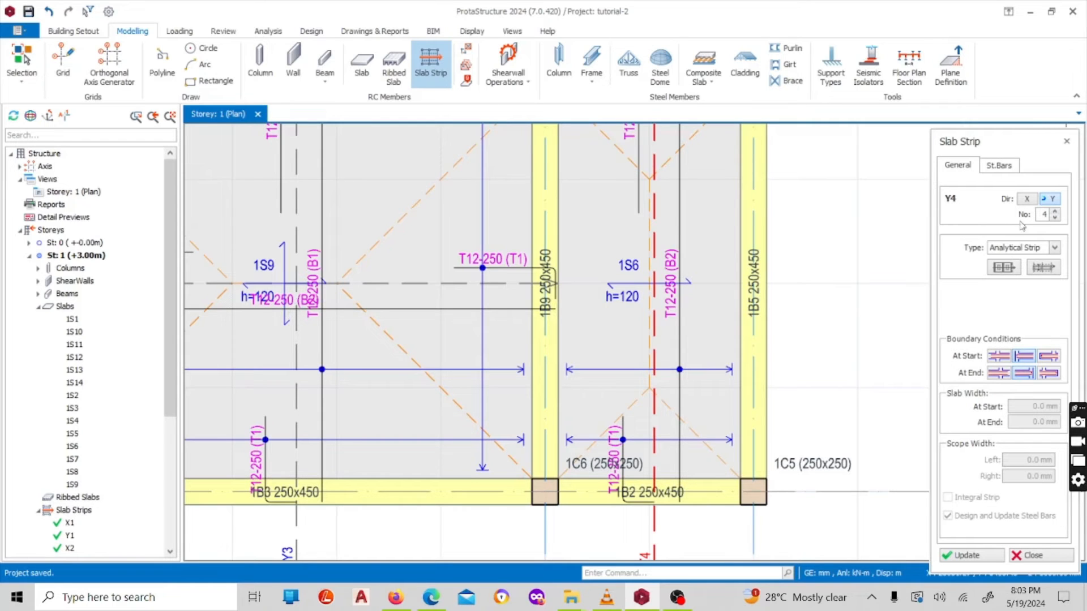
click(998, 166)
click(971, 167)
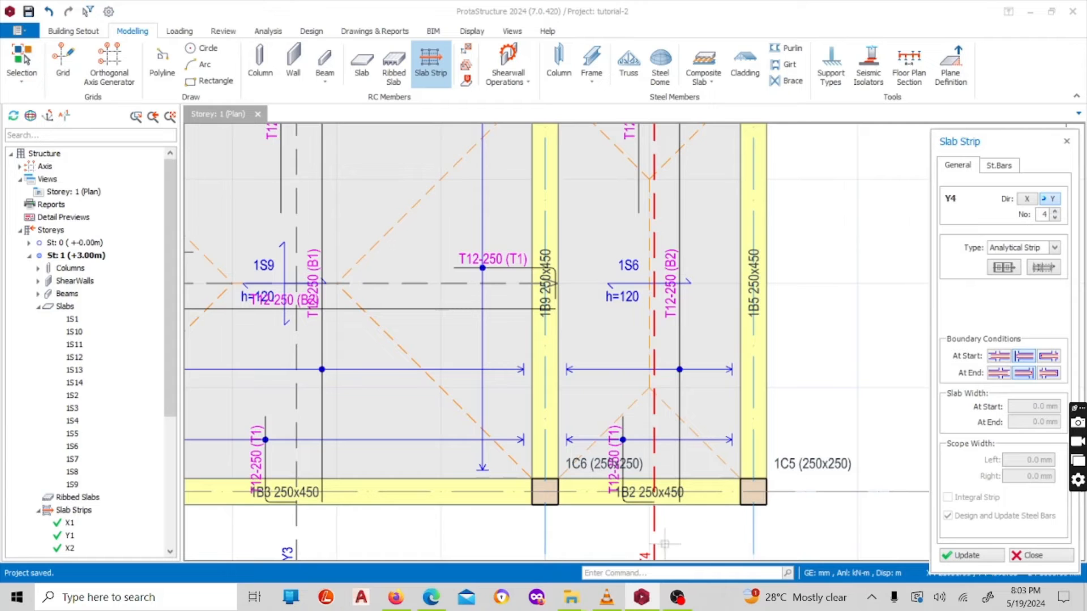
Step: Check the X- and Y-direction strip layout over the whole Storey 1 plan and finish inserting slab strips
scroll(731, 366, down, 1)
scroll(708, 365, down, 5)
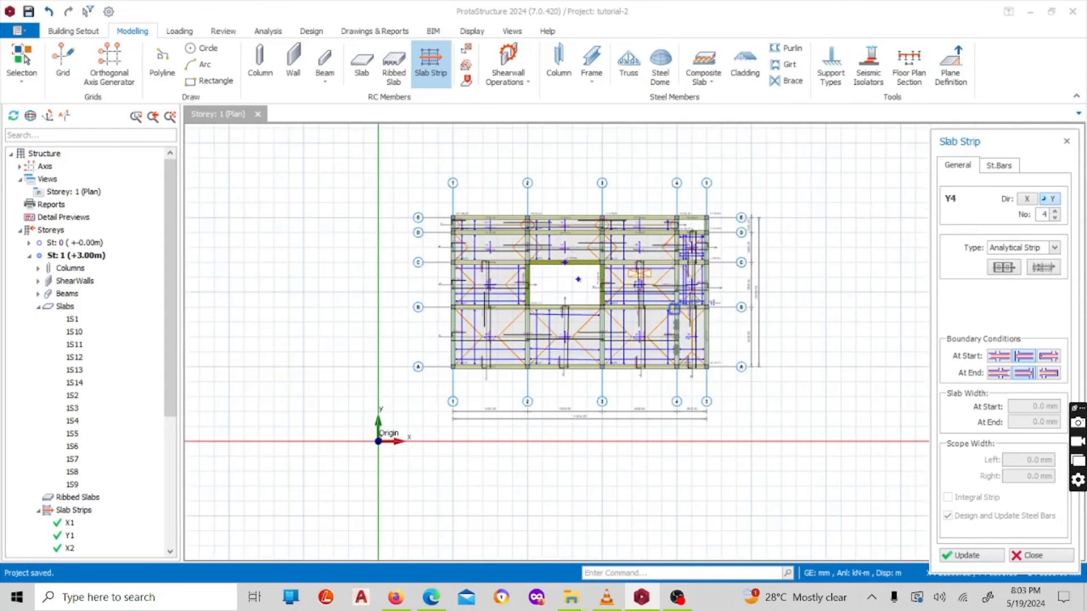
scroll(577, 300, up, 1)
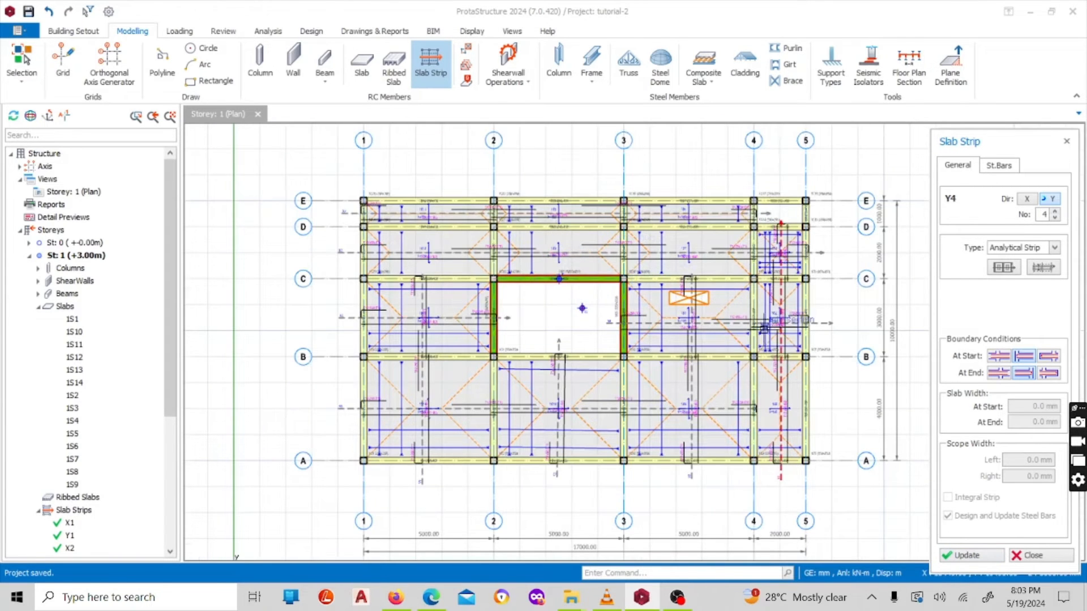
scroll(769, 362, down, 2)
scroll(774, 385, up, 1)
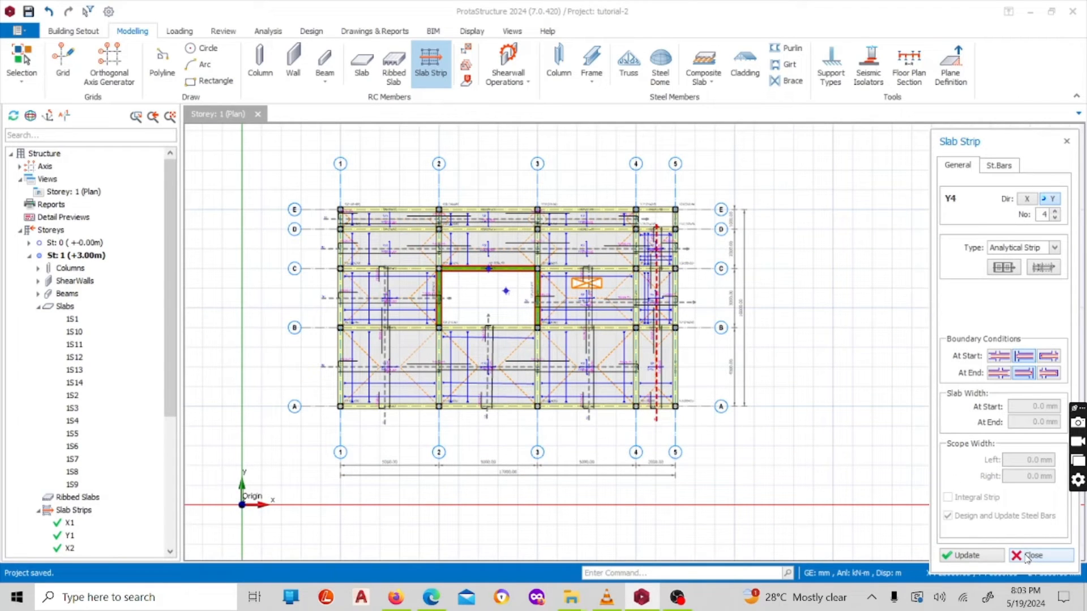
click(1027, 557)
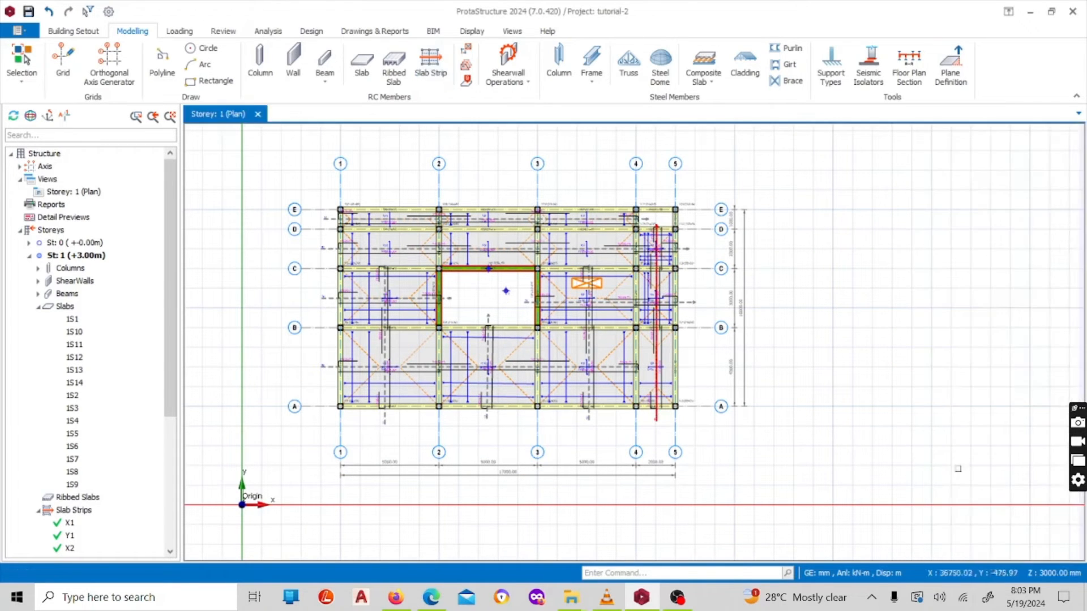
Step: Examine the T12 bars and their labels in slabs 1S14, 1S13 and 1S12, especially the top bar at beam 1B37
scroll(351, 226, up, 5)
scroll(456, 204, up, 3)
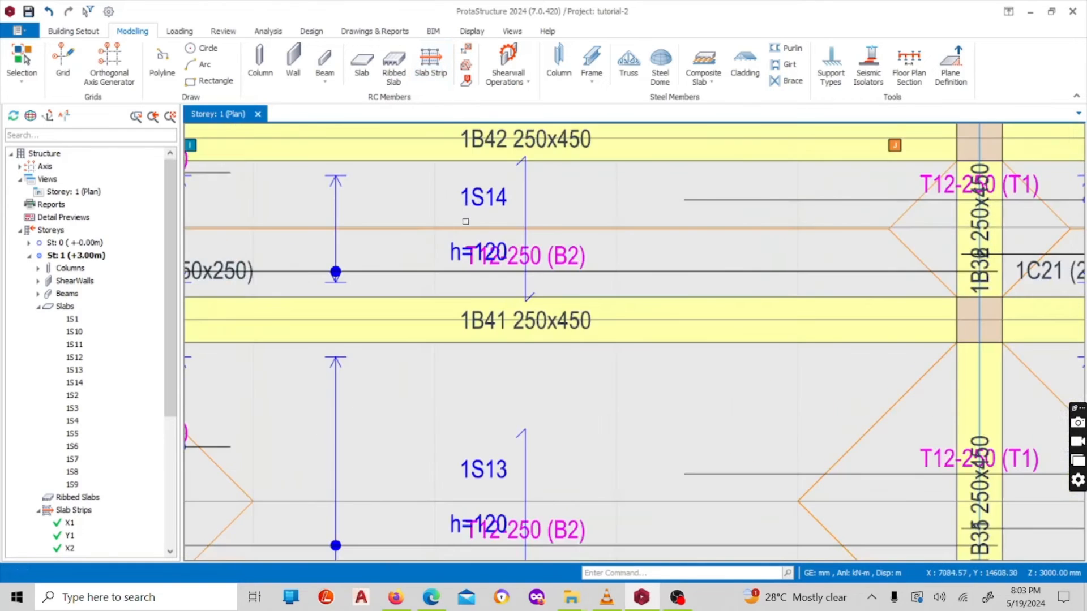
scroll(483, 241, down, 5)
scroll(482, 374, up, 6)
scroll(511, 274, down, 6)
scroll(486, 333, up, 5)
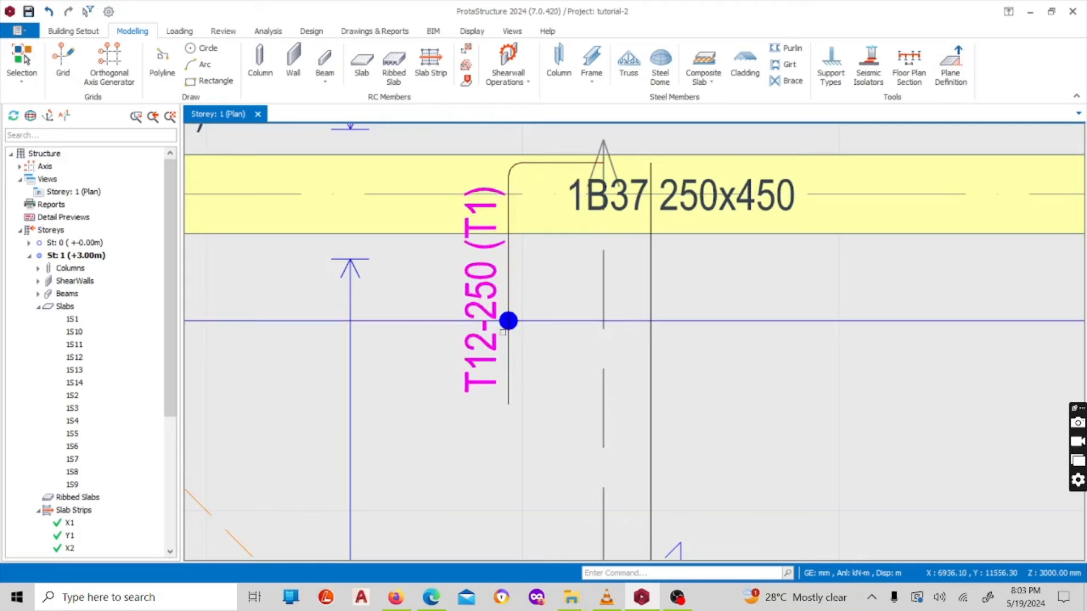
scroll(475, 403, down, 1)
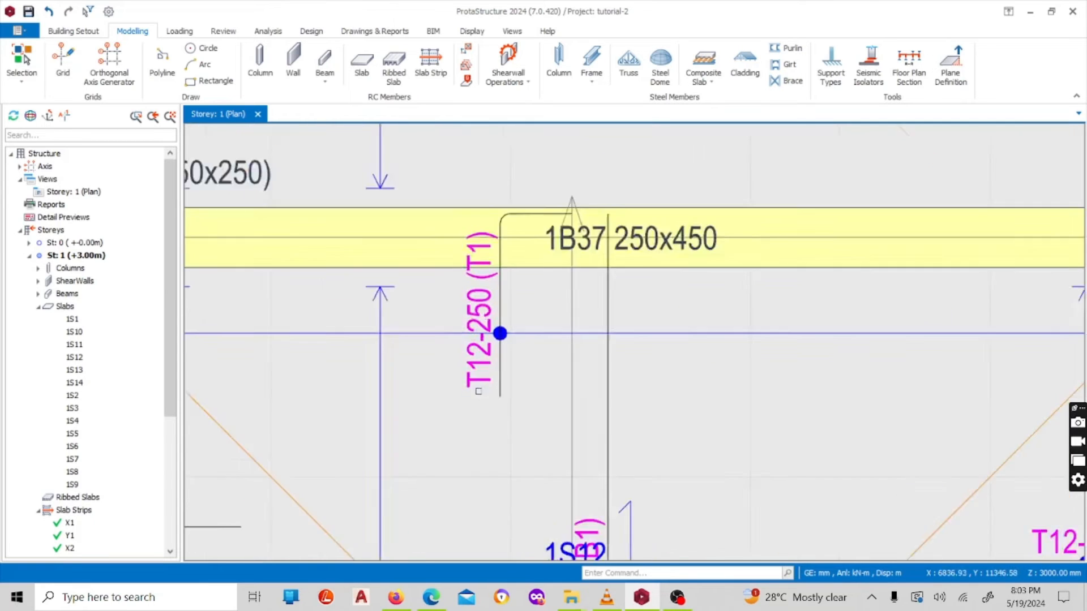
scroll(474, 410, up, 1)
scroll(493, 374, down, 3)
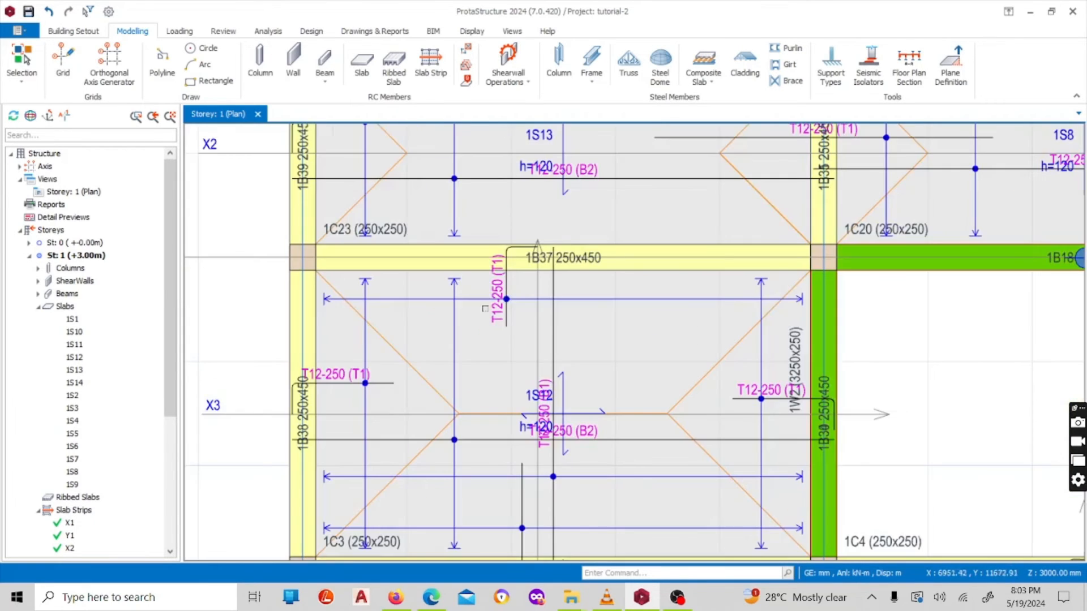
scroll(496, 350, up, 2)
scroll(497, 317, down, 2)
scroll(498, 294, up, 1)
scroll(500, 295, down, 2)
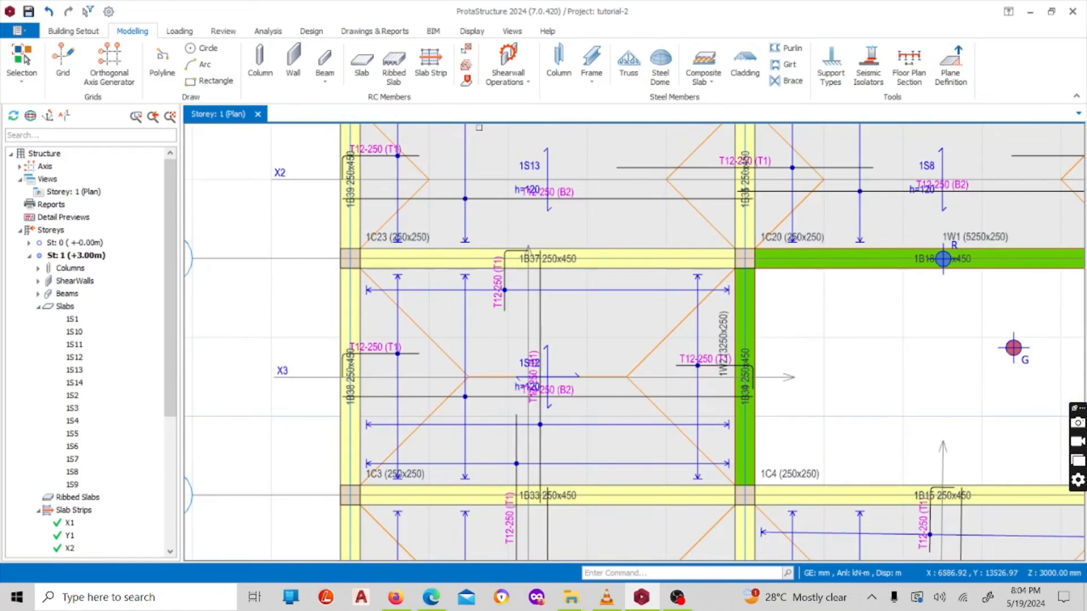
Step: Open the project options and examine the slab design and slab rebar settings
click(108, 11)
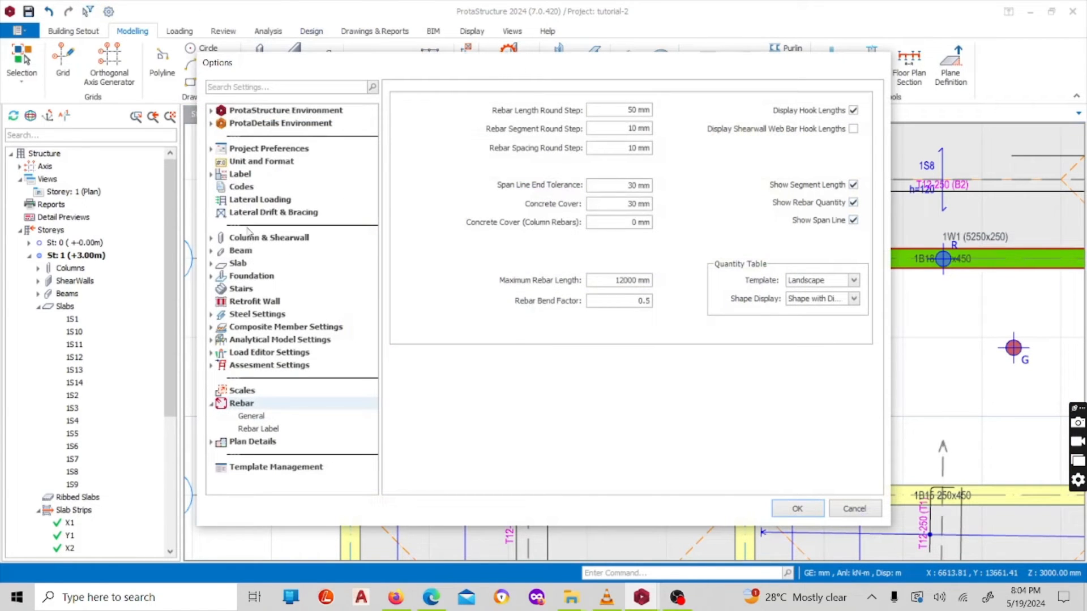
click(243, 265)
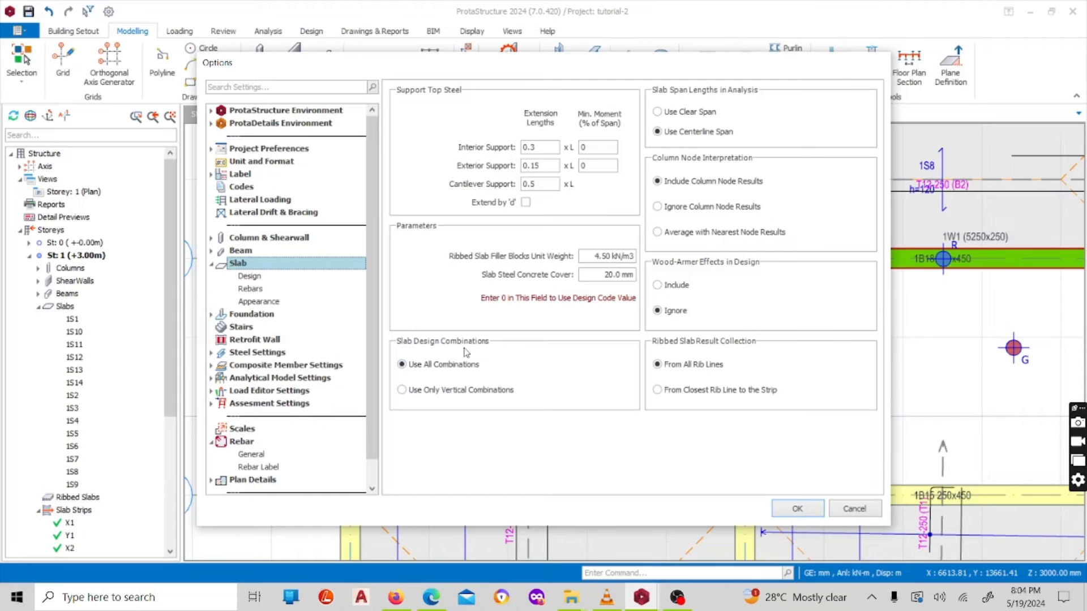
click(253, 289)
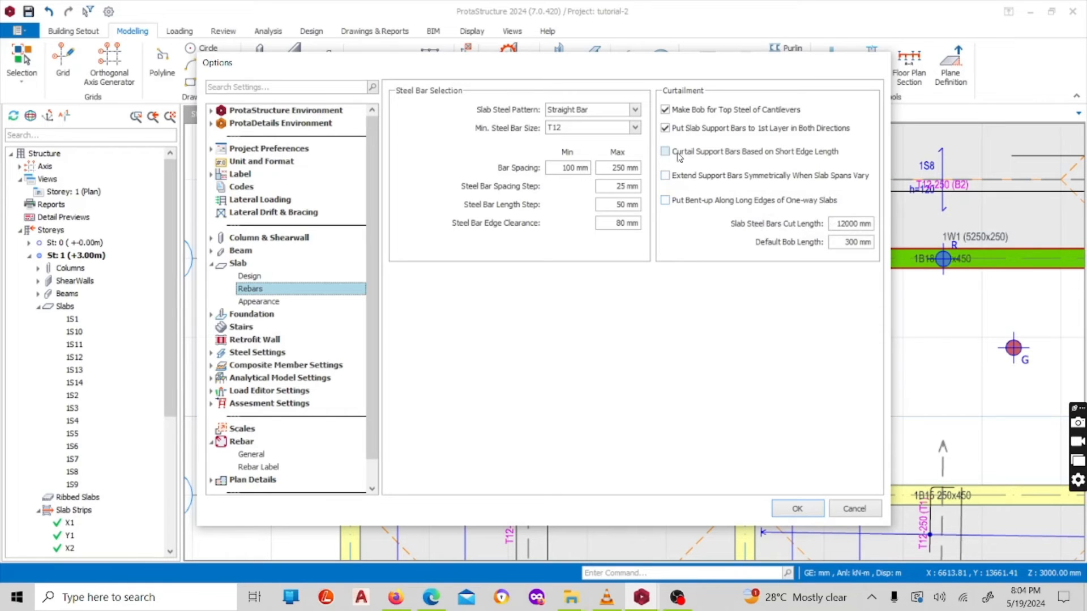
click(249, 277)
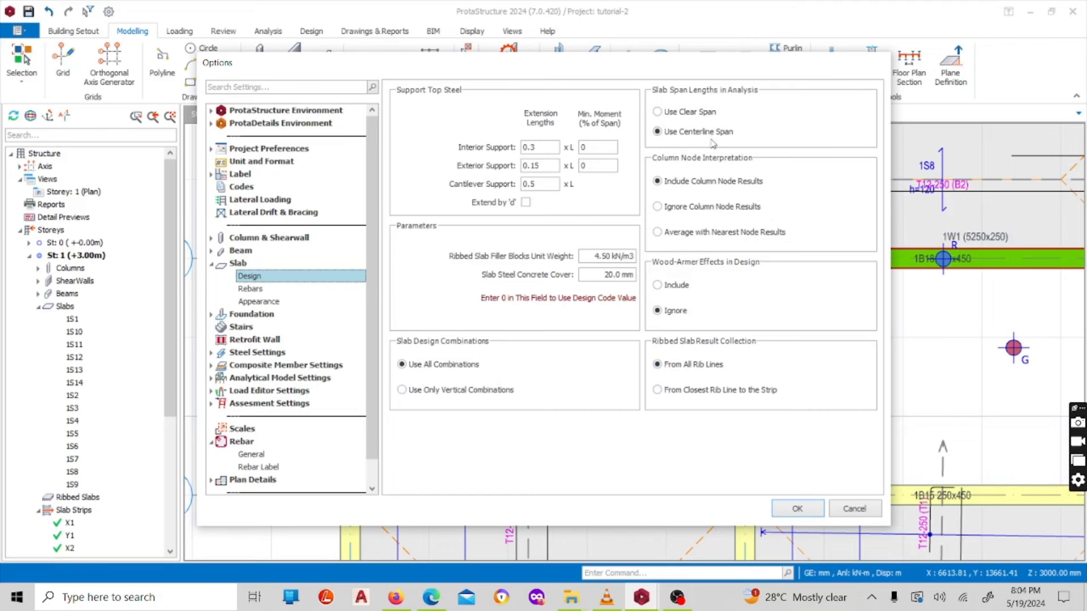
click(682, 601)
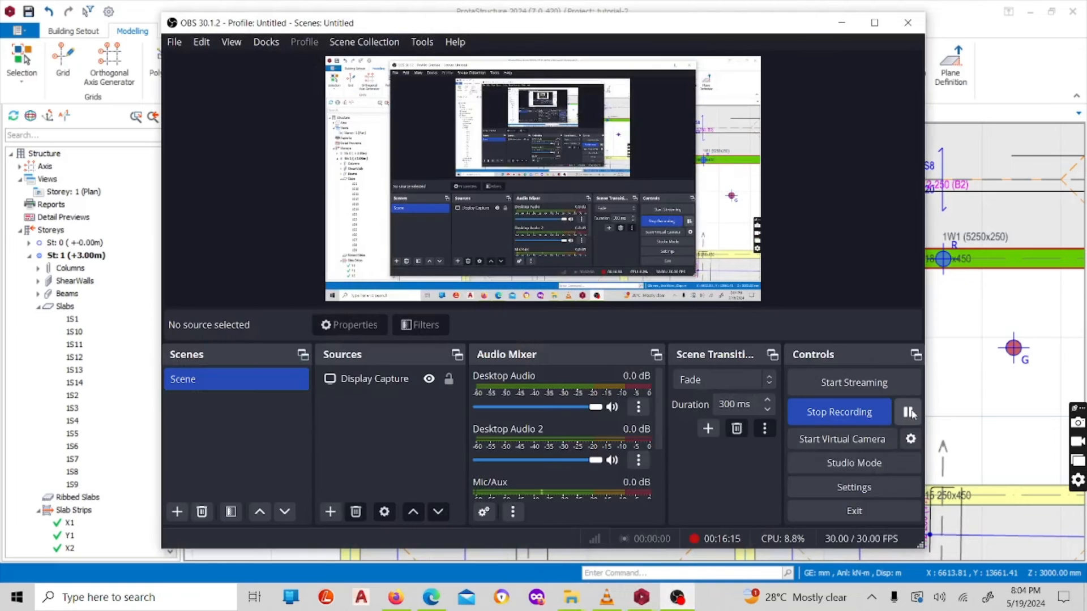
click(852, 25)
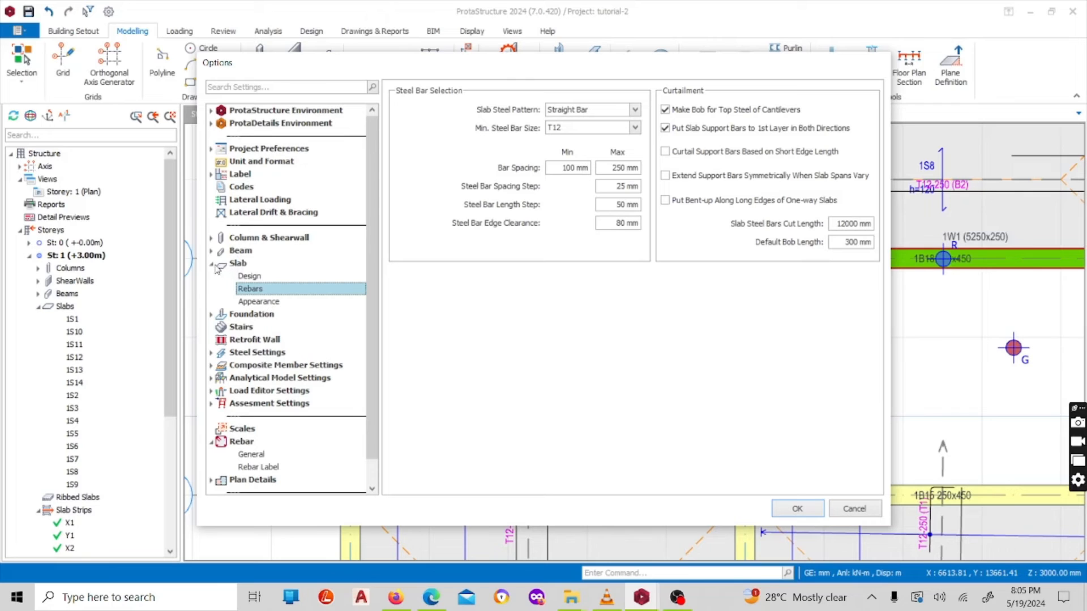
Step: Enable the number of bars in bar labels and the steel bar total length in the slab appearance settings, and apply them
click(257, 303)
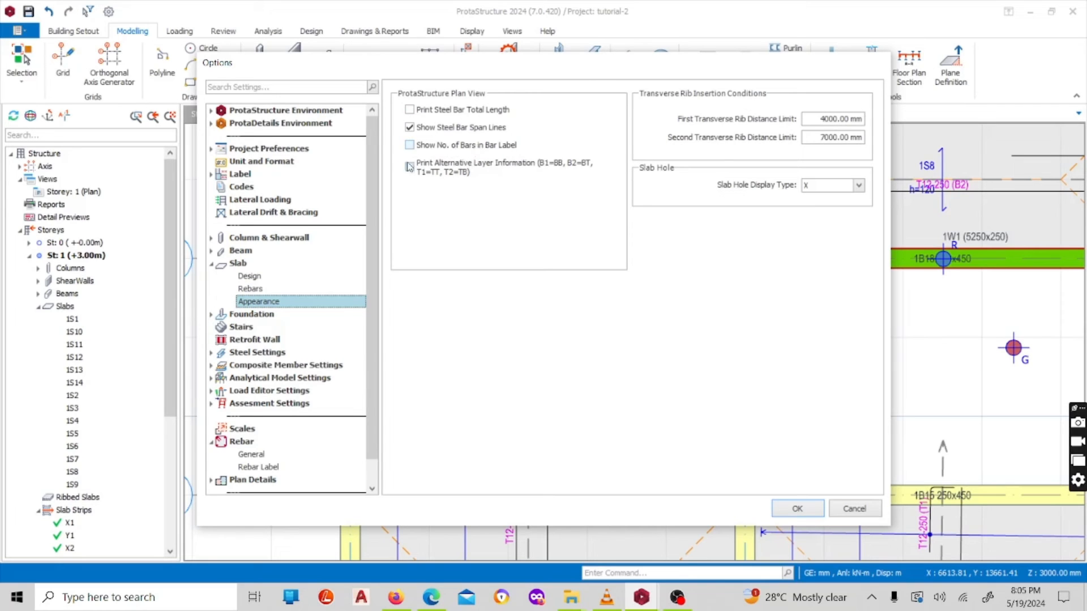
click(409, 144)
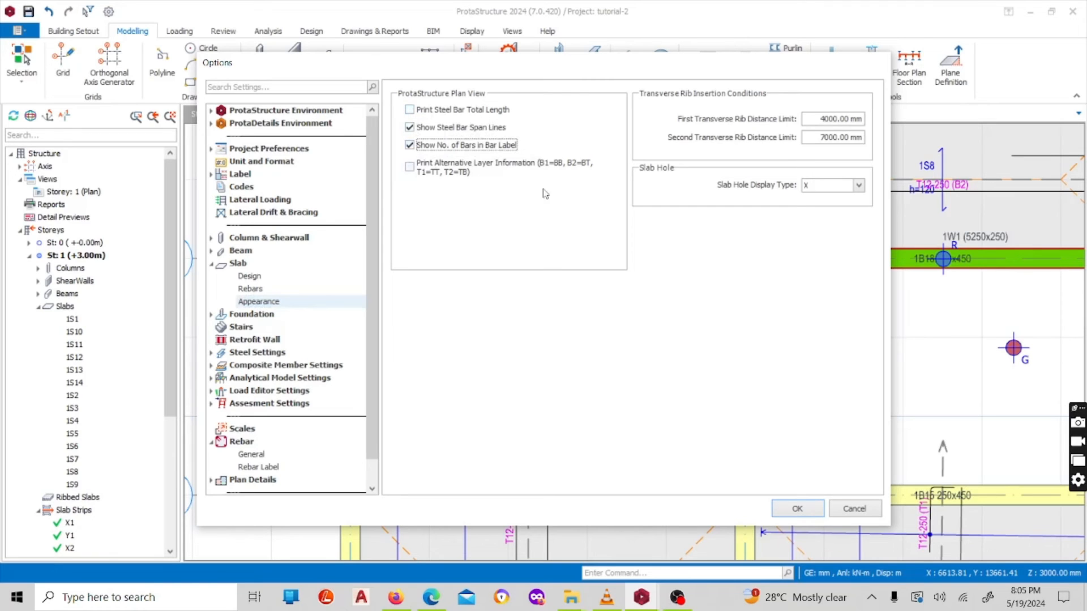
click(411, 110)
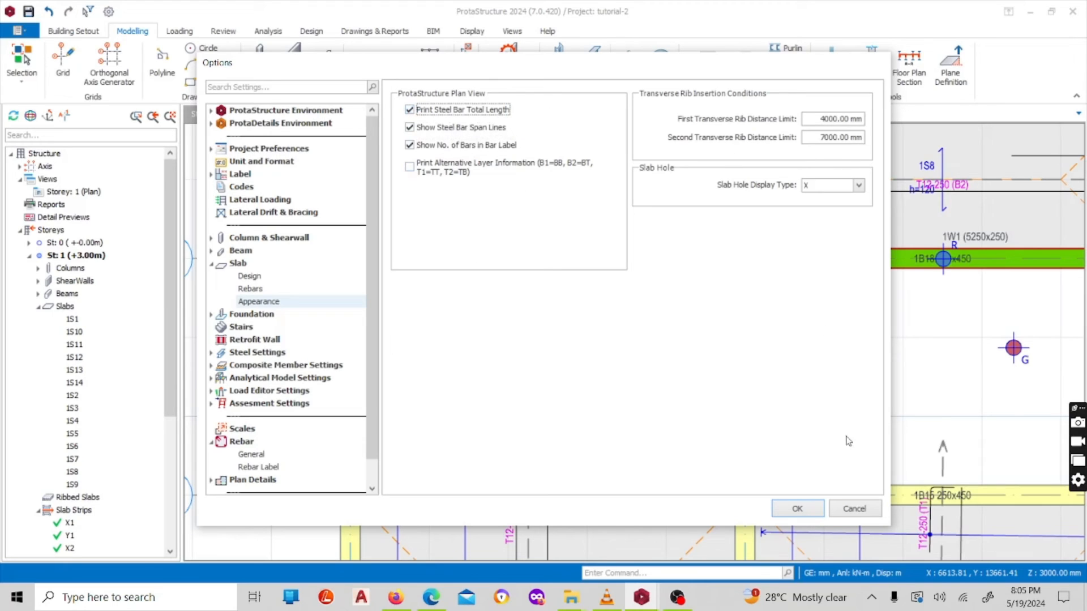
click(796, 507)
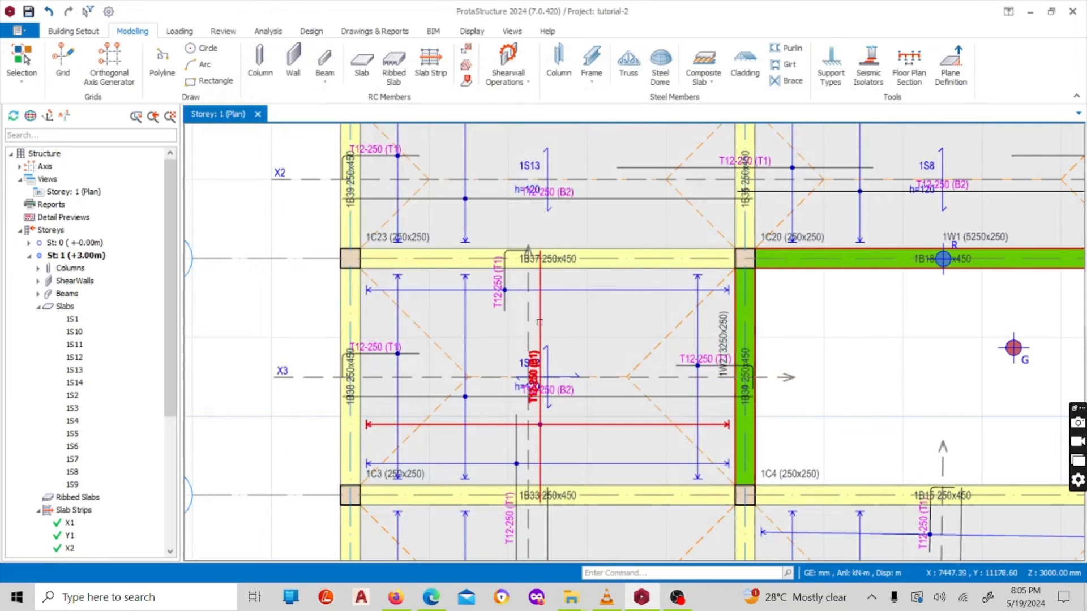
Step: Check the slab bar labels on the plan at beam 1B37 and in slabs 1S13 and 1S14
scroll(539, 322, down, 4)
scroll(543, 311, up, 8)
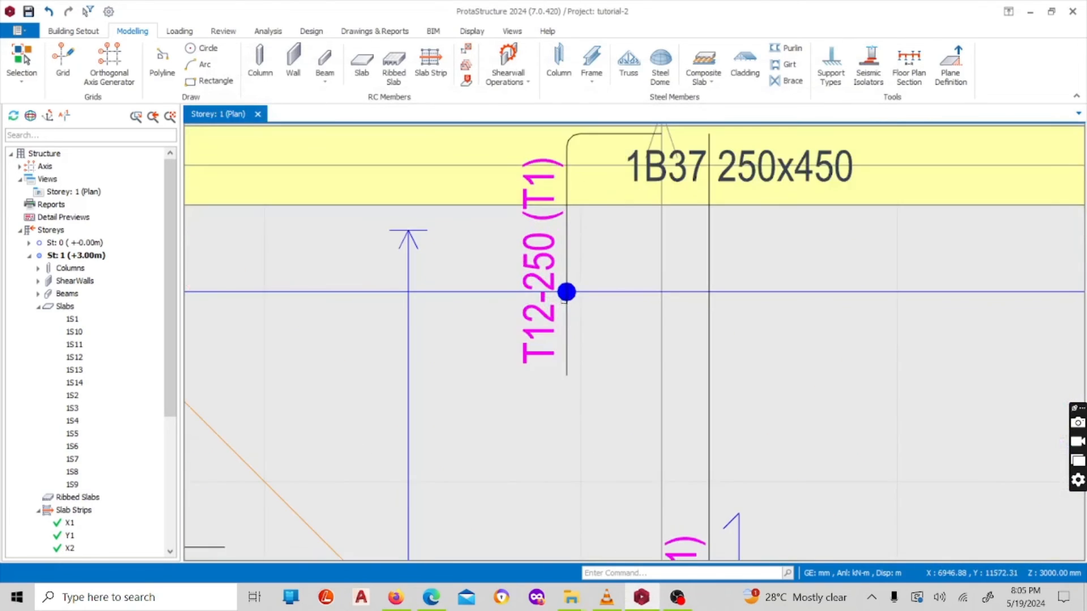
scroll(550, 300, down, 3)
scroll(549, 300, down, 4)
scroll(486, 292, up, 7)
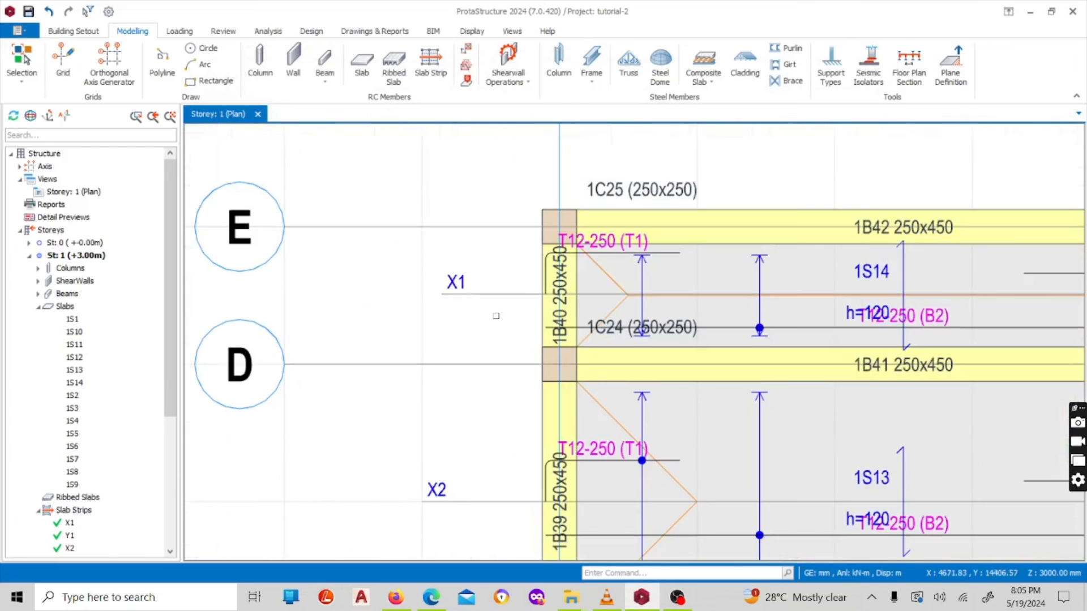
Step: Update the steel bars of slab strip X1 to refresh the slab bar labels on the plan
click(474, 294)
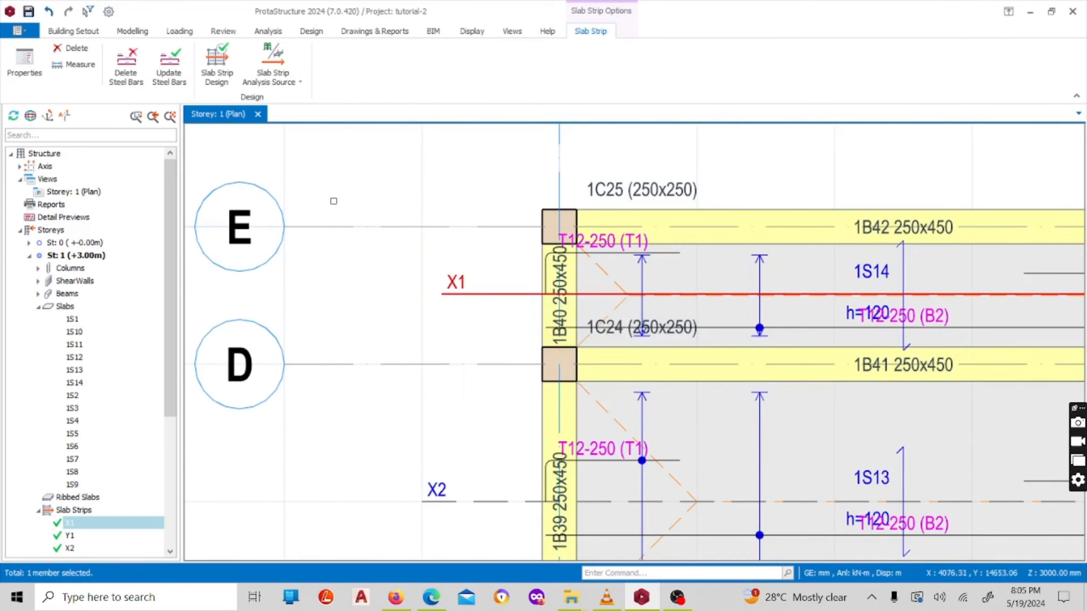
click(160, 73)
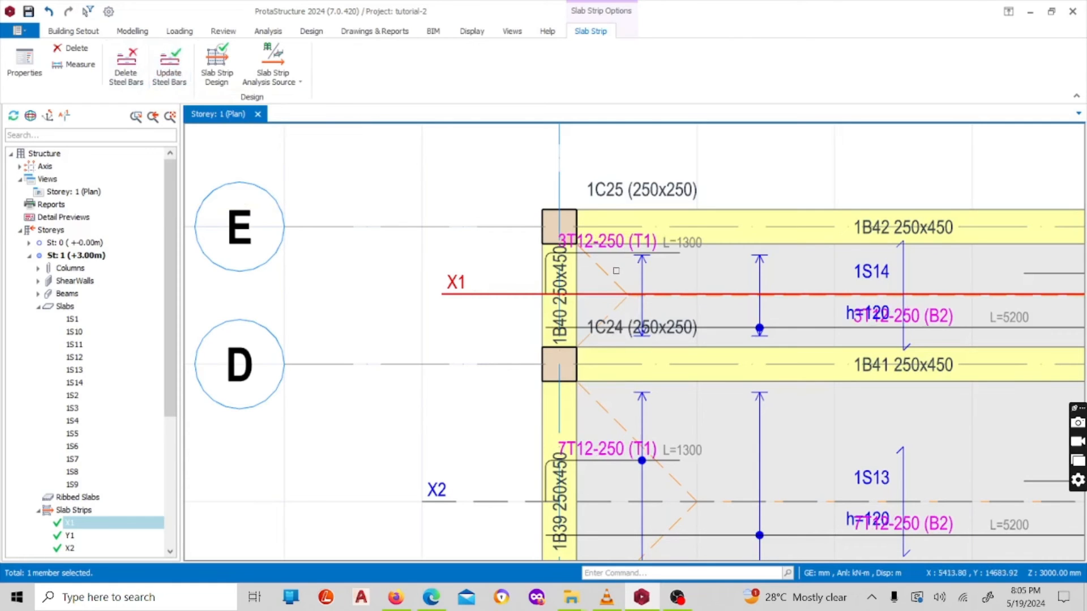
scroll(619, 242, down, 3)
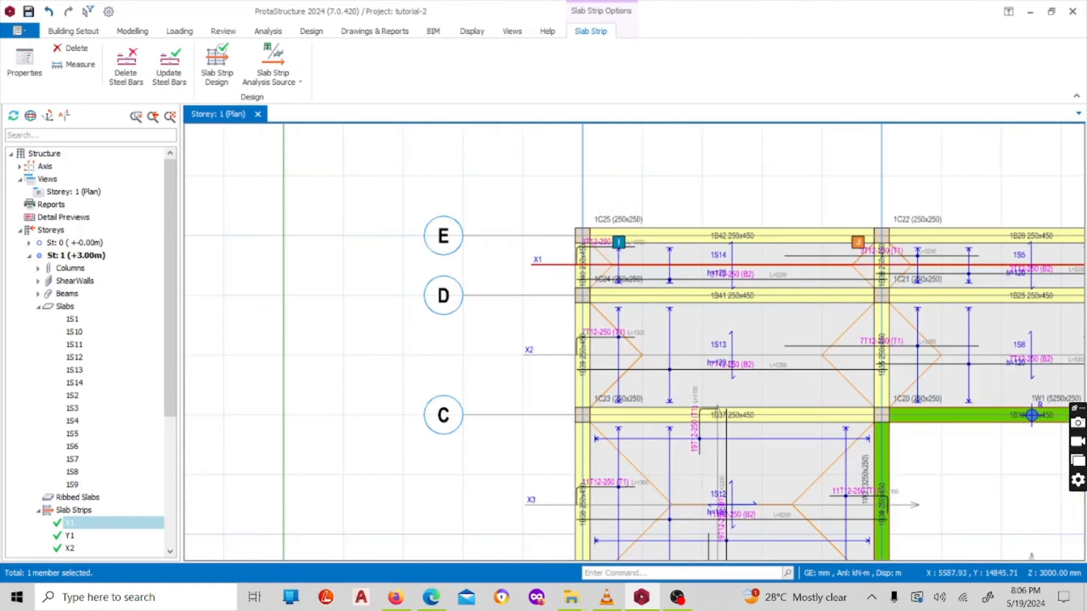
Step: Examine the bar counts and steel lengths in the updated labels of slabs 1S12 and 1S11
scroll(737, 371, up, 6)
scroll(677, 227, down, 5)
scroll(665, 487, up, 4)
scroll(682, 434, up, 1)
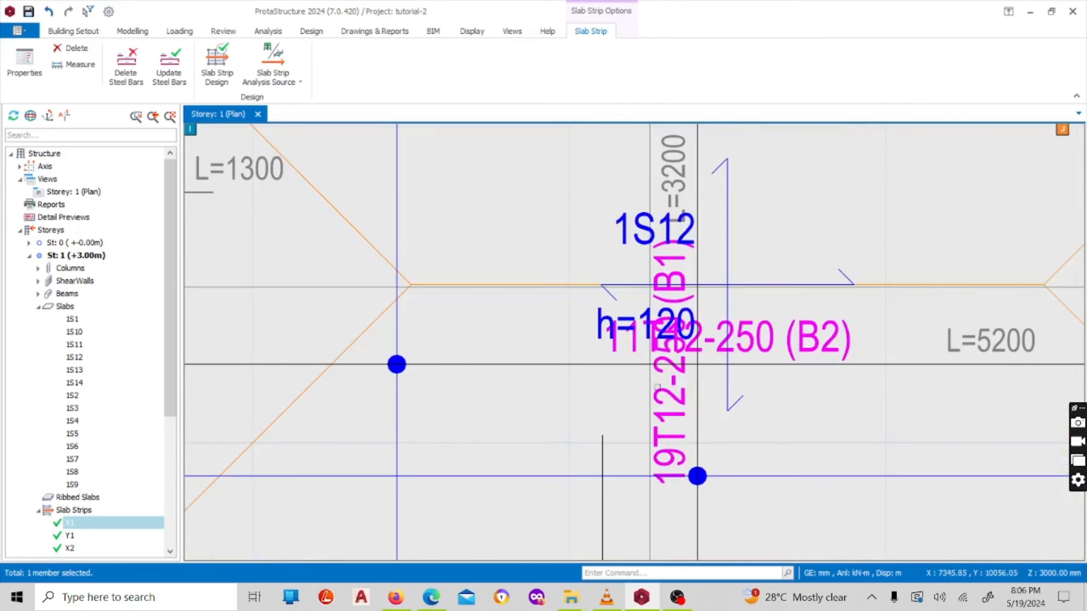
scroll(656, 386, down, 4)
scroll(561, 339, up, 6)
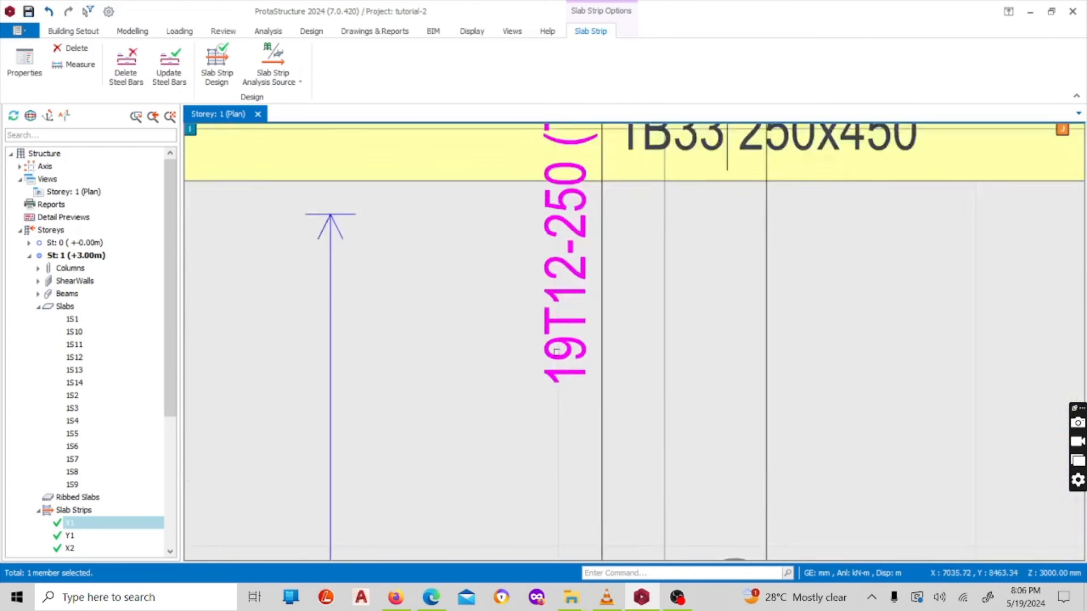
scroll(556, 351, down, 6)
scroll(512, 338, up, 5)
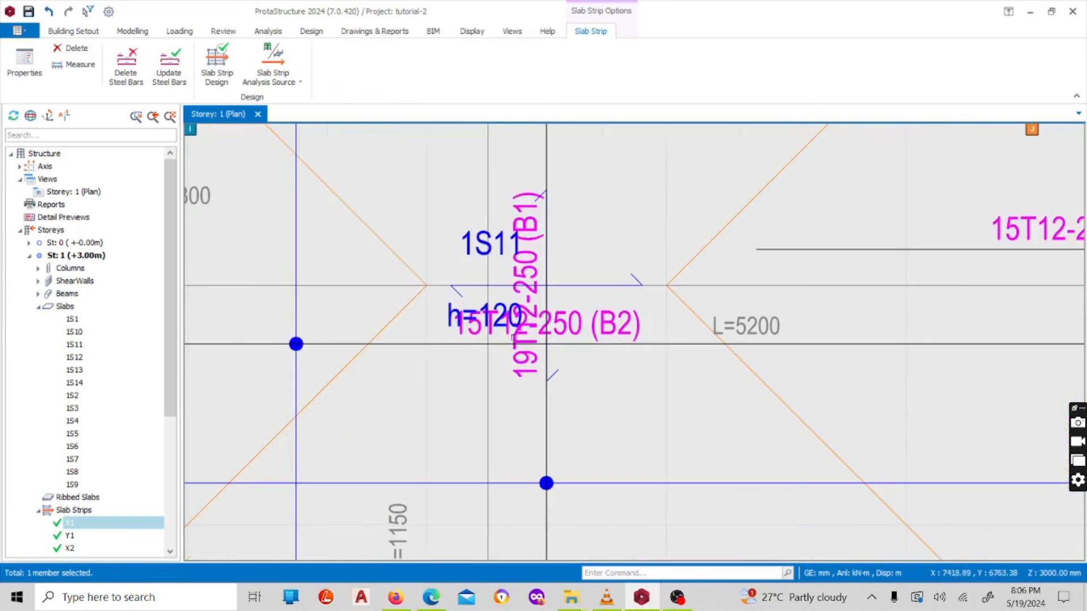
scroll(512, 338, up, 3)
scroll(772, 301, down, 6)
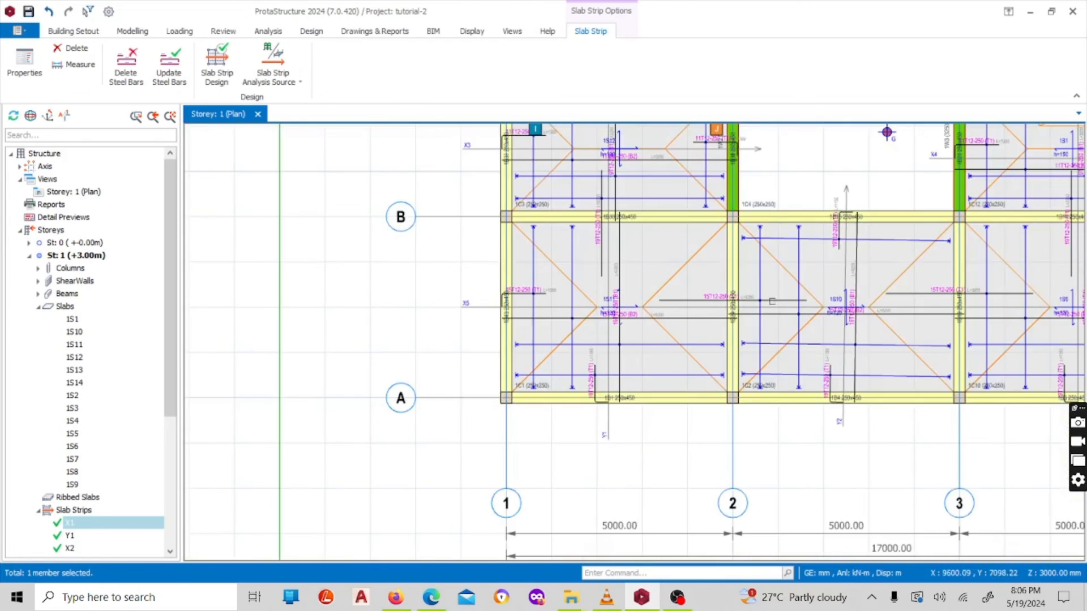
scroll(772, 301, up, 6)
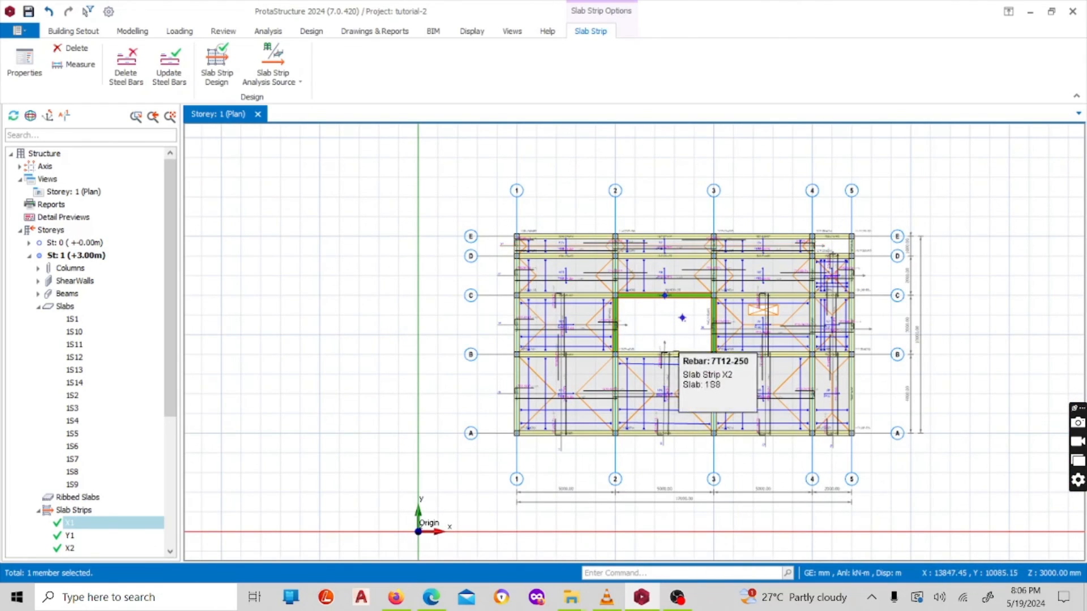
Step: Examine the bars along strip X5 in slab 1S11, especially the top bar at beam 1B43
scroll(590, 447, up, 2)
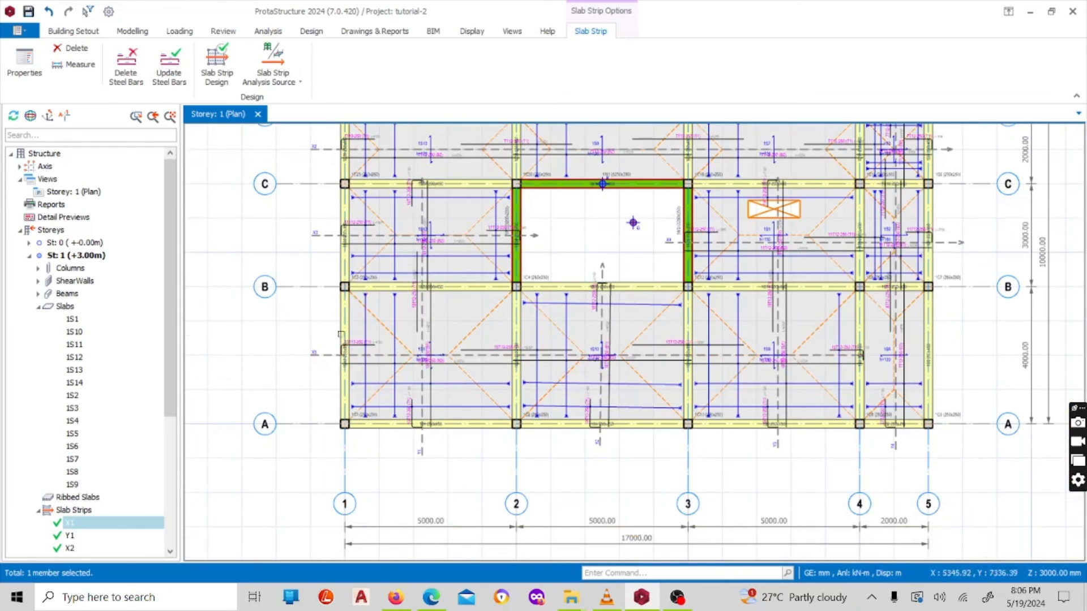
scroll(349, 348, up, 4)
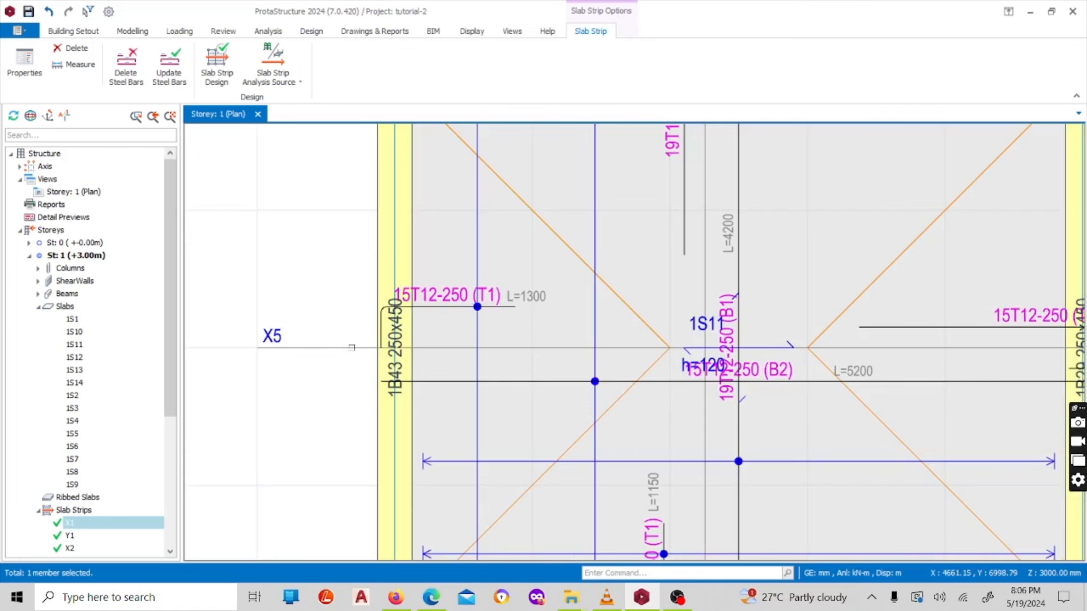
scroll(351, 347, down, 1)
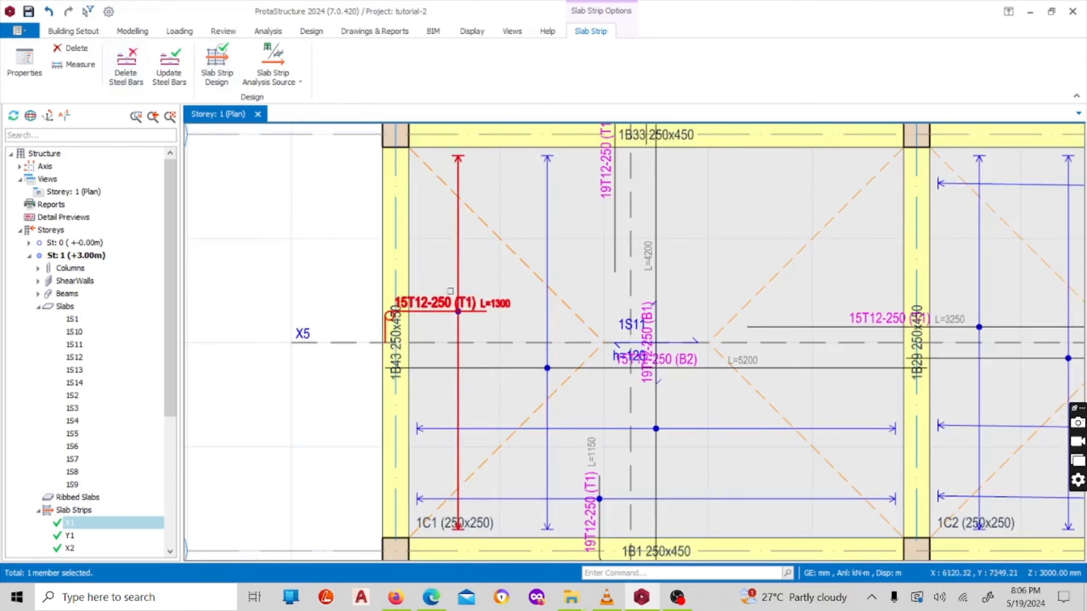
scroll(351, 302, down, 2)
scroll(441, 288, down, 4)
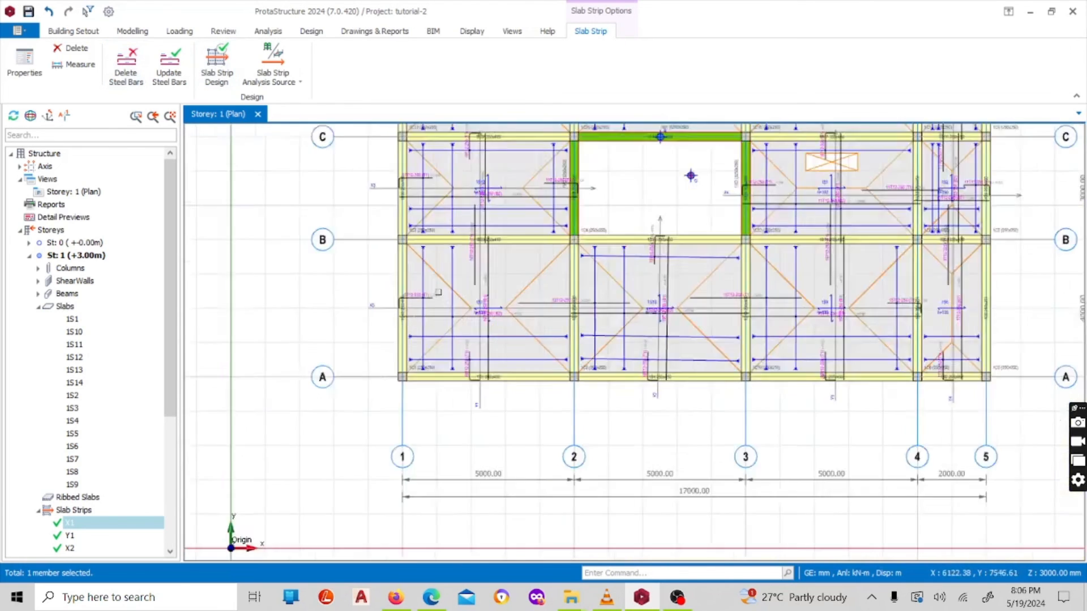
scroll(731, 293, up, 2)
scroll(917, 292, down, 3)
scroll(394, 287, up, 3)
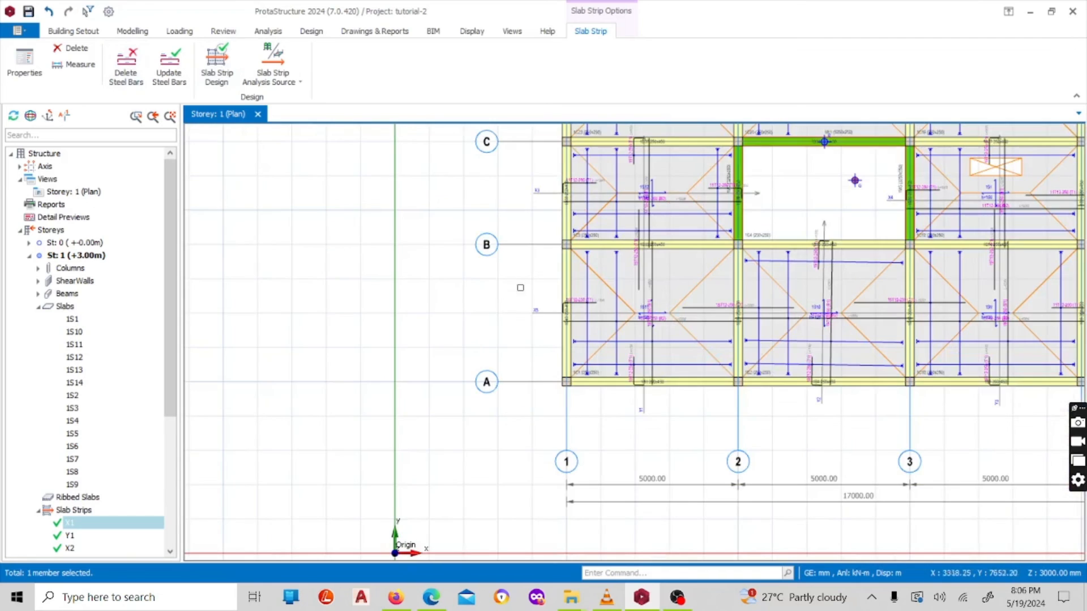
scroll(532, 294, down, 4)
scroll(630, 249, up, 2)
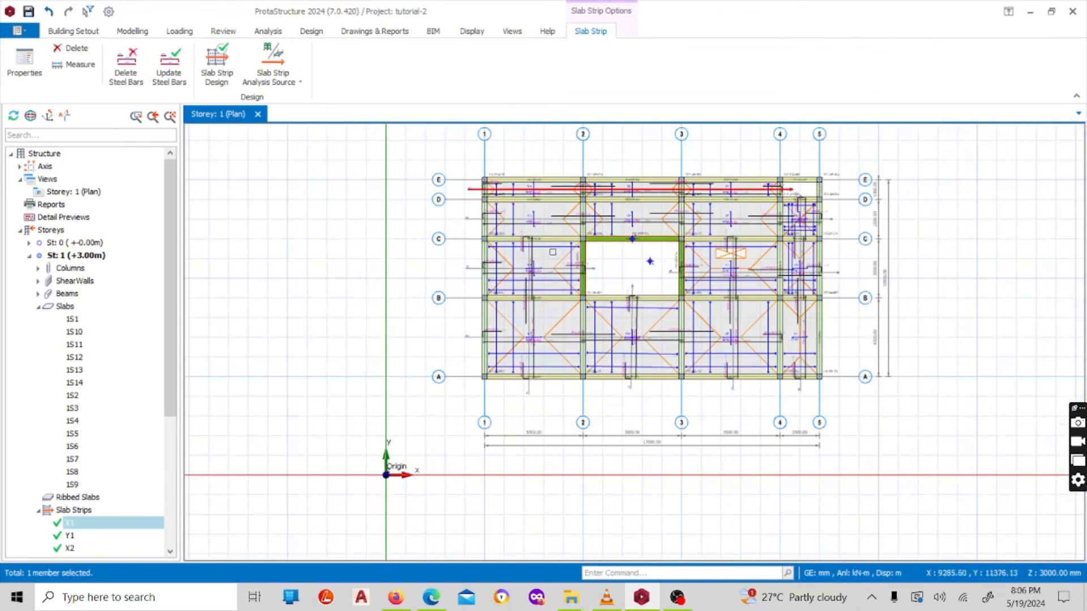
scroll(573, 275, down, 2)
scroll(547, 257, up, 1)
scroll(566, 266, down, 1)
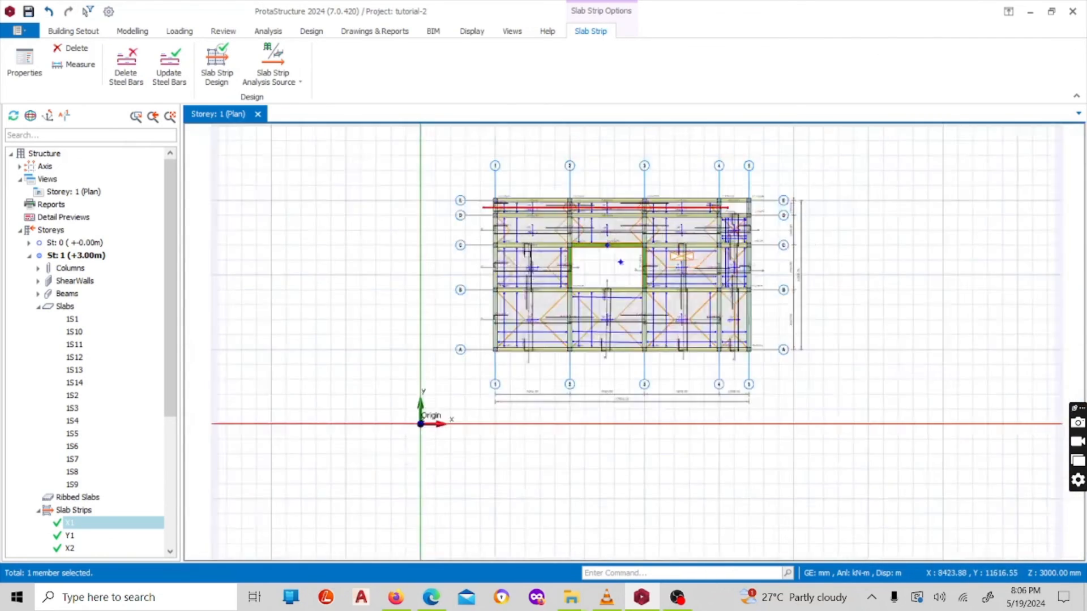
scroll(566, 266, up, 3)
scroll(526, 277, down, 3)
scroll(514, 280, up, 2)
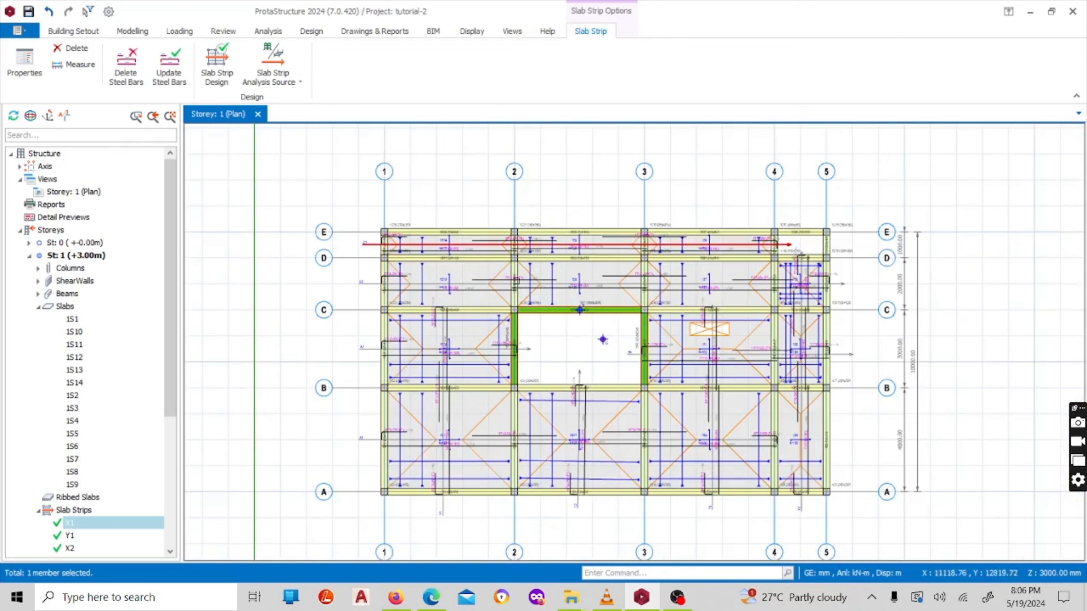
scroll(516, 281, down, 4)
scroll(500, 262, up, 2)
scroll(500, 262, down, 2)
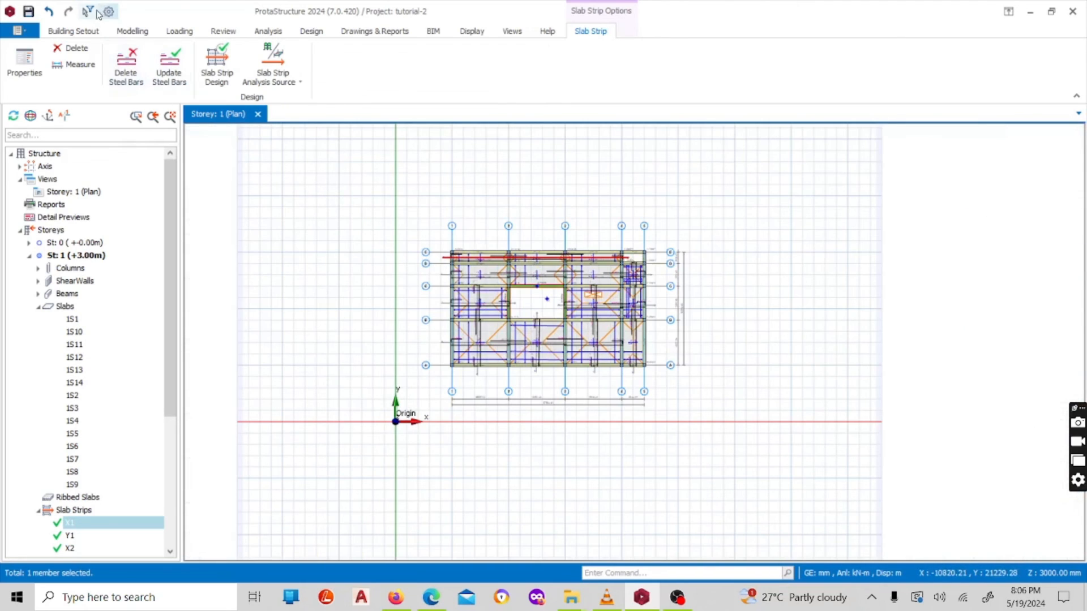
click(132, 31)
click(178, 32)
click(223, 31)
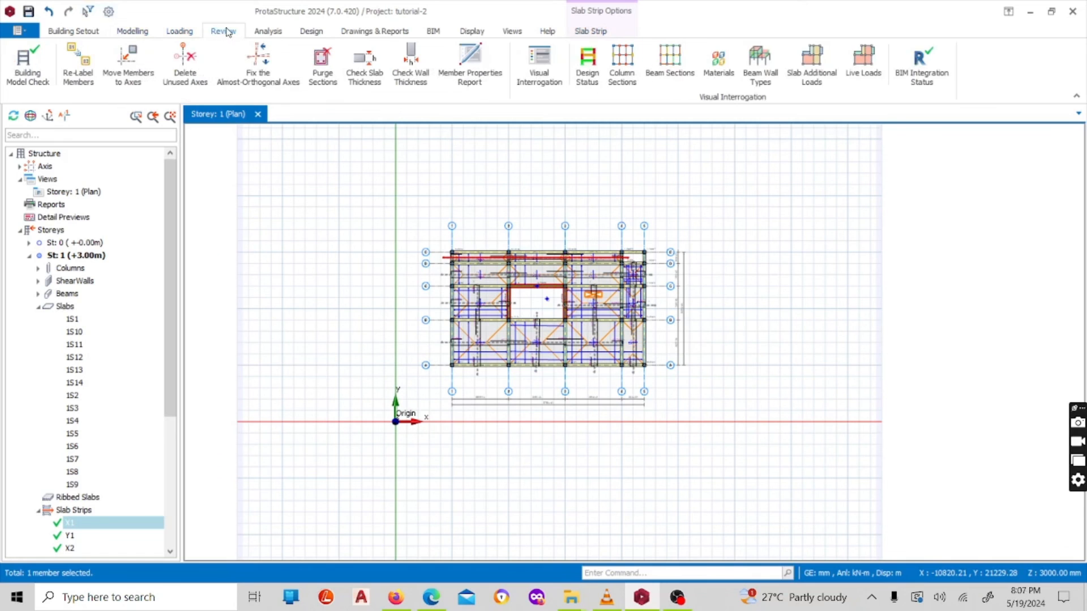
click(132, 32)
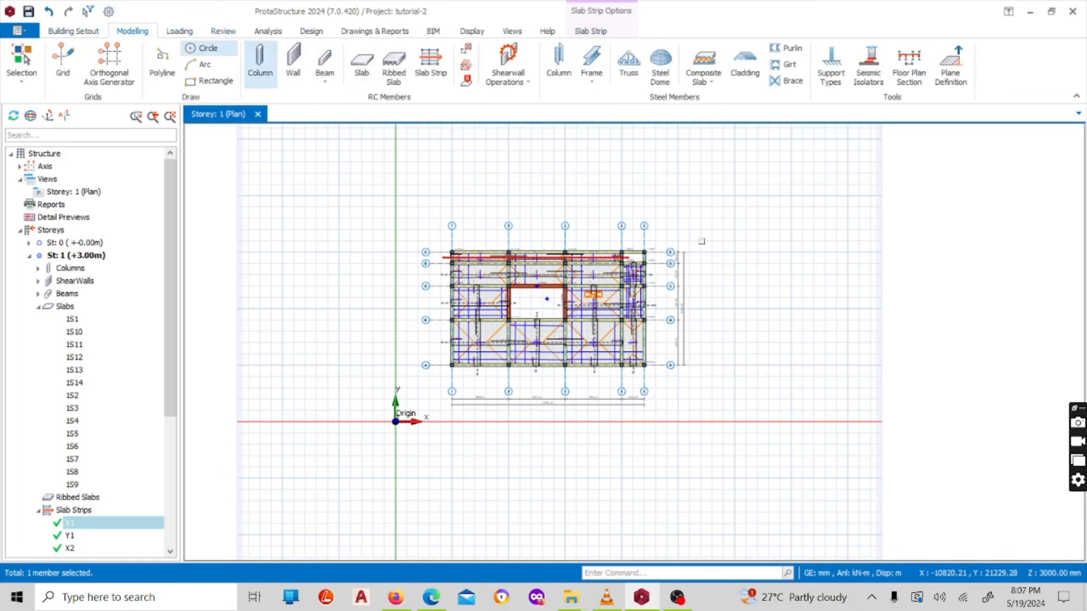
scroll(527, 289, up, 3)
scroll(547, 246, down, 2)
scroll(532, 230, up, 2)
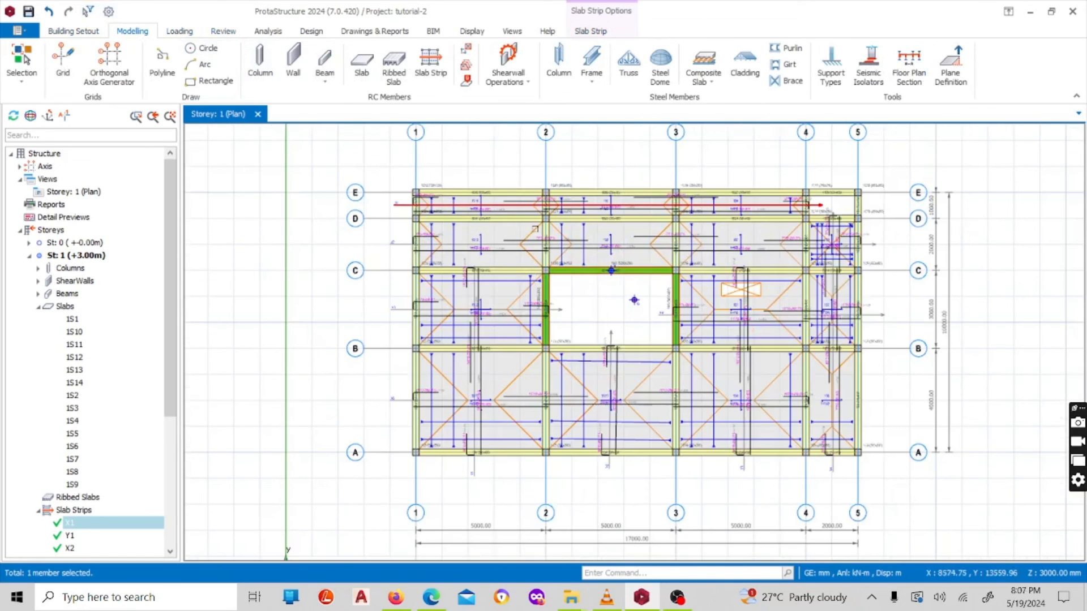
scroll(524, 229, down, 2)
scroll(642, 306, up, 2)
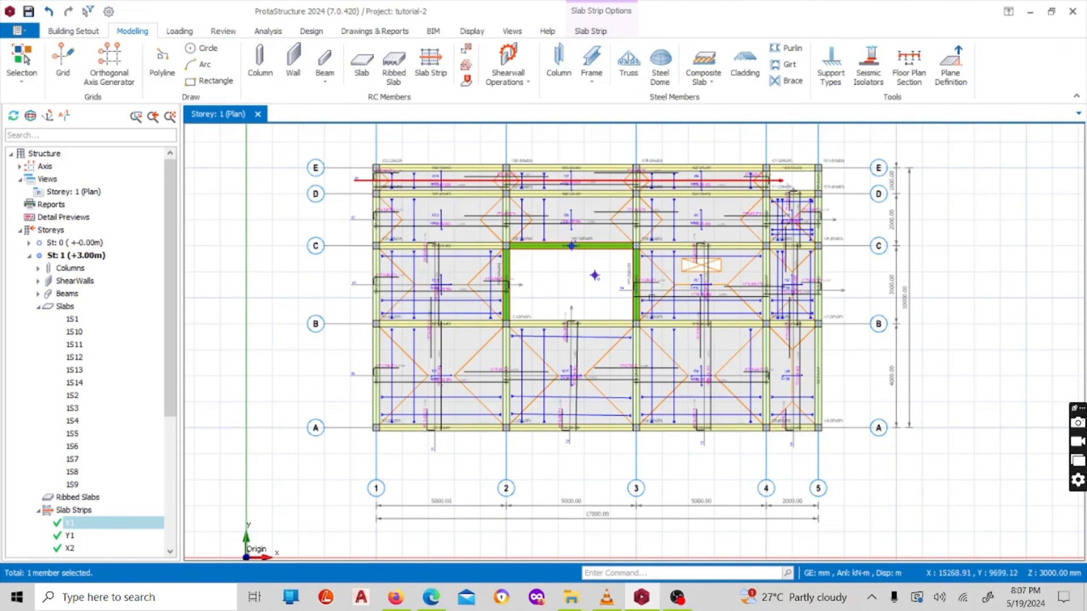
scroll(651, 283, down, 2)
scroll(614, 263, up, 1)
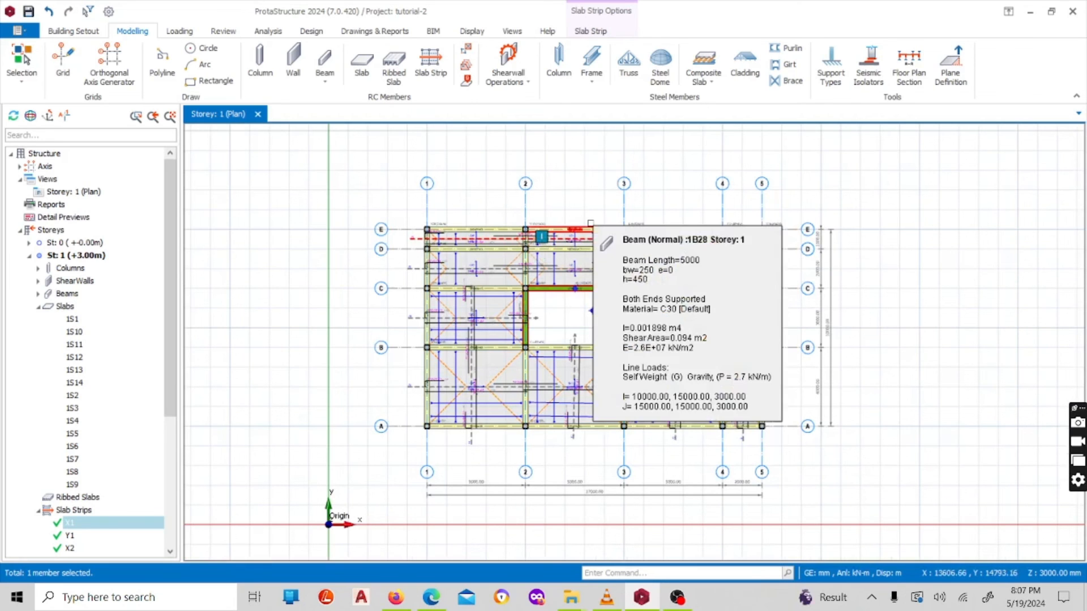
scroll(566, 230, down, 2)
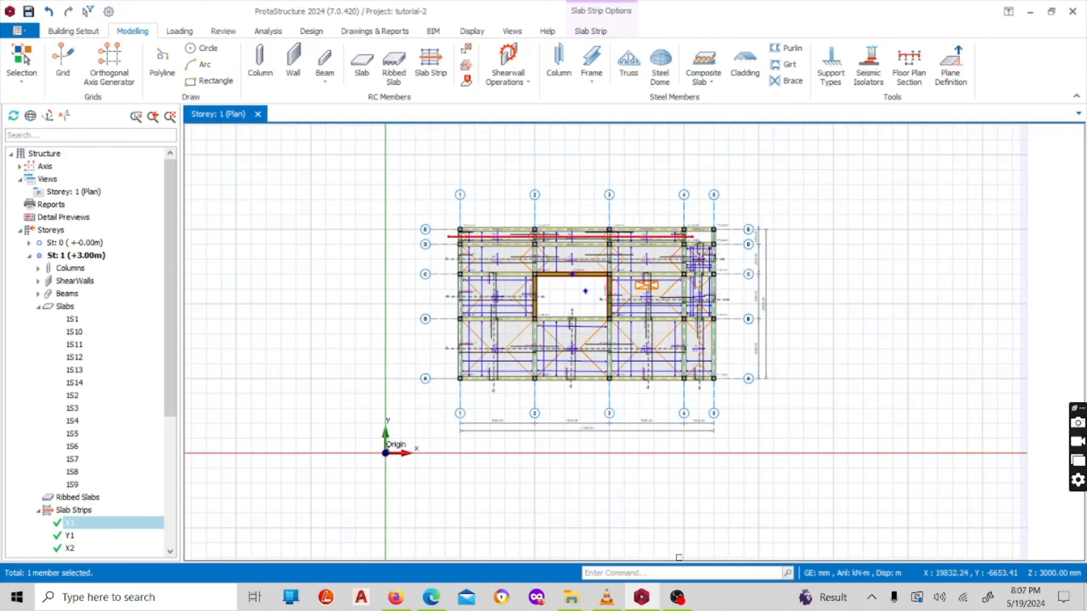
scroll(606, 331, up, 3)
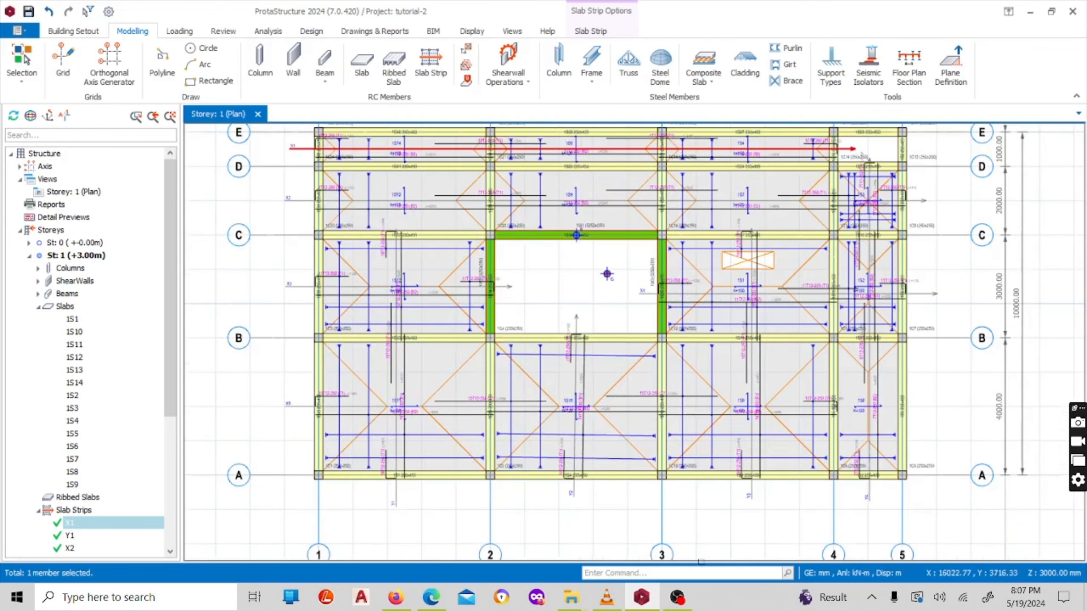